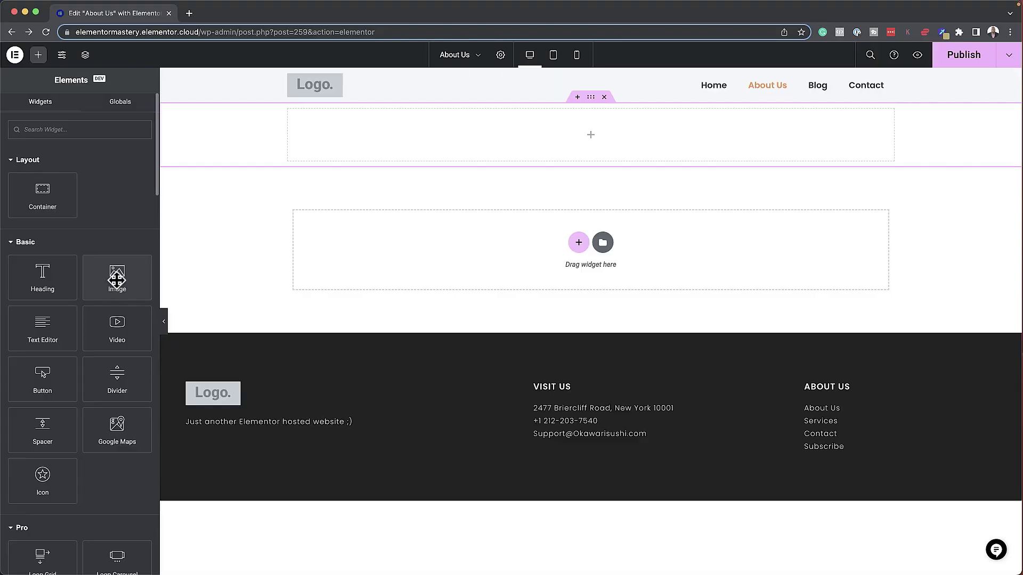
- Place an image widget in the top container and paste the granola and blueberries AI prompt at 16:9
{"action": "left_click_drag", "start_coordinate": [116, 279], "coordinate": [484, 133]}
{"action": "left_click", "coordinate": [146, 167]}
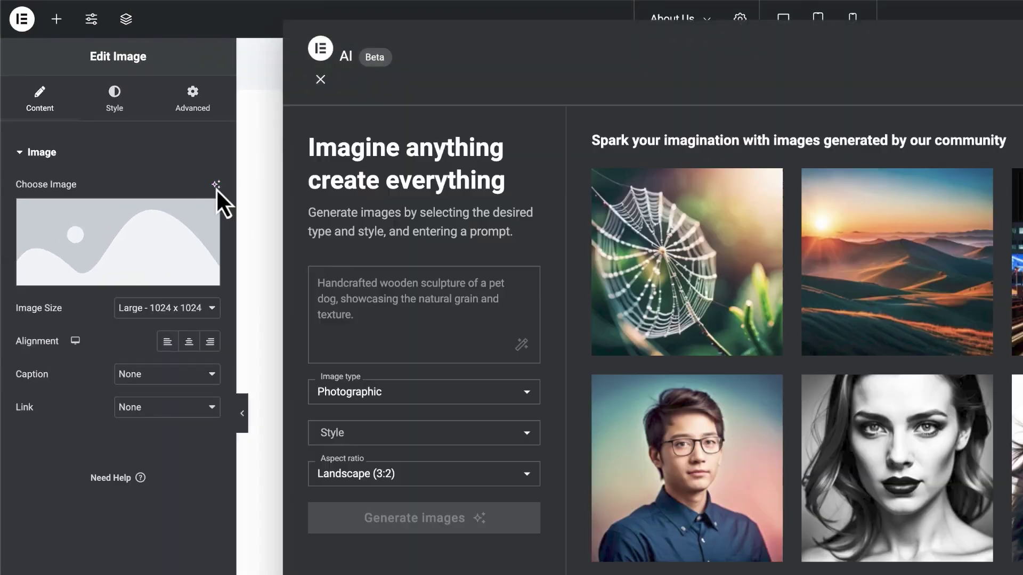
{"action": "left_click", "coordinate": [331, 285]}
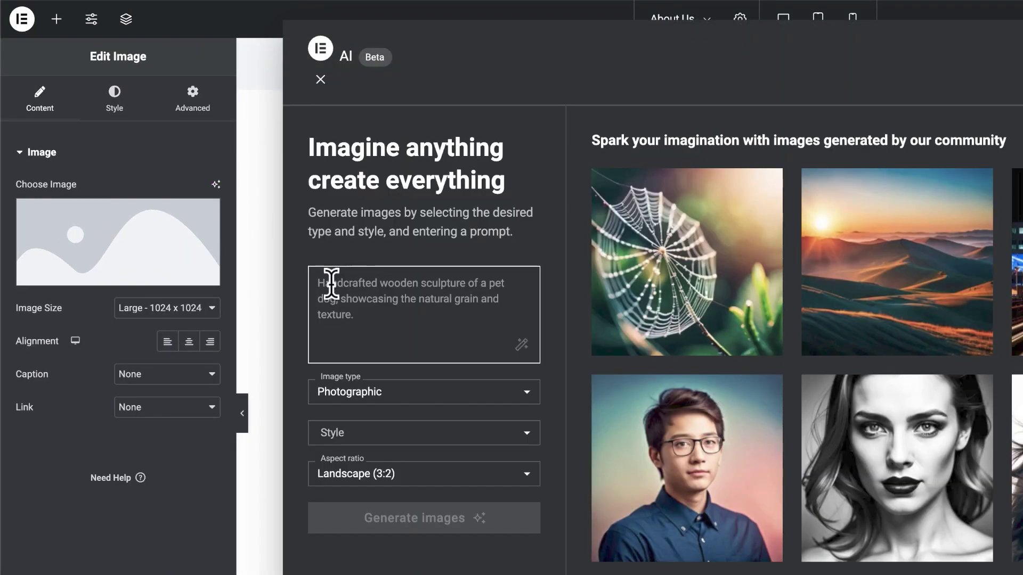
{"action": "key", "text": "ctrl+v"}
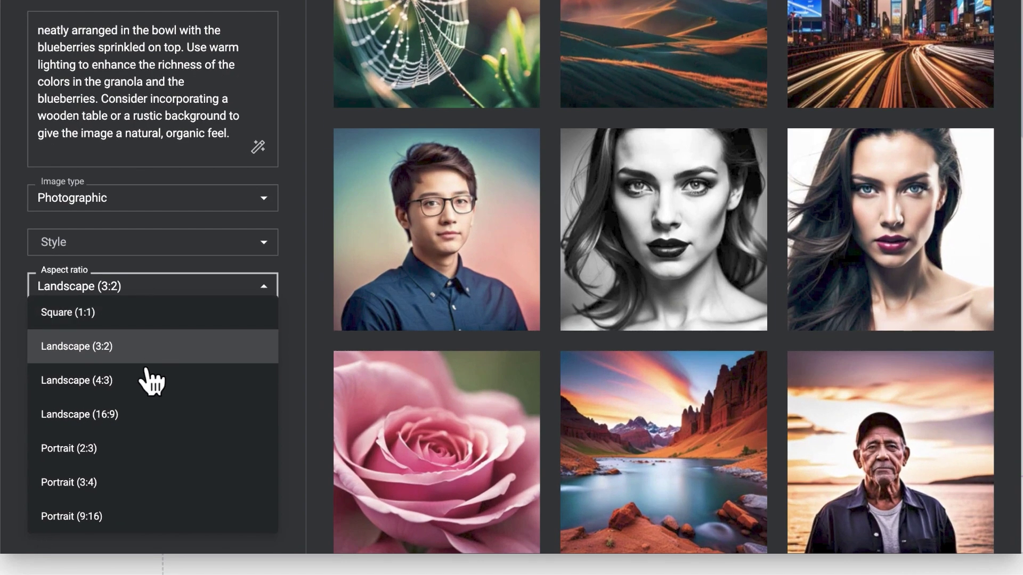
{"action": "left_click", "coordinate": [138, 453]}
{"action": "left_click", "coordinate": [141, 396]}
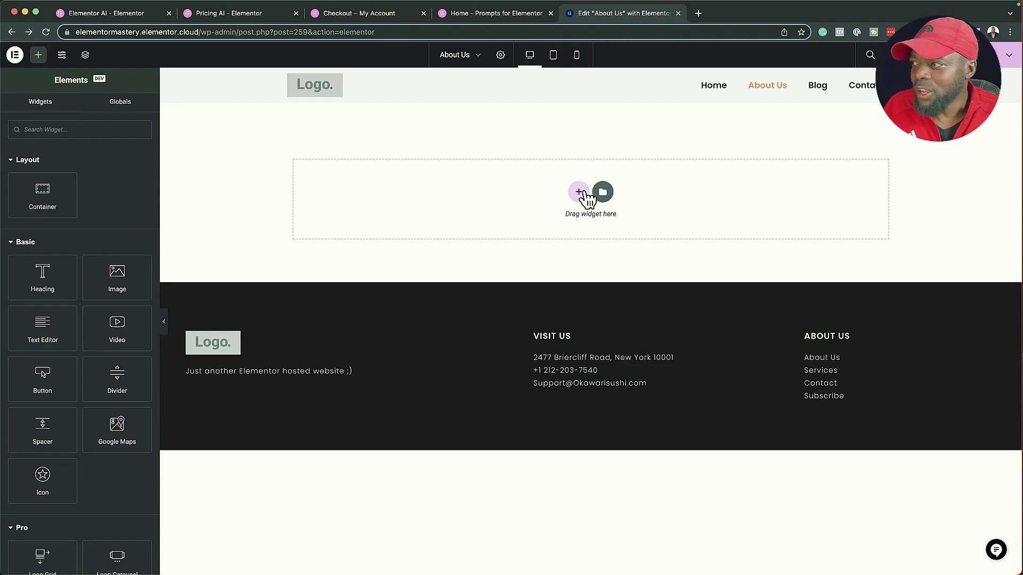
- Add a single-column Flexbox container at the top and drop an Image widget into it
{"action": "left_click", "coordinate": [583, 191]}
{"action": "left_click", "coordinate": [563, 226]}
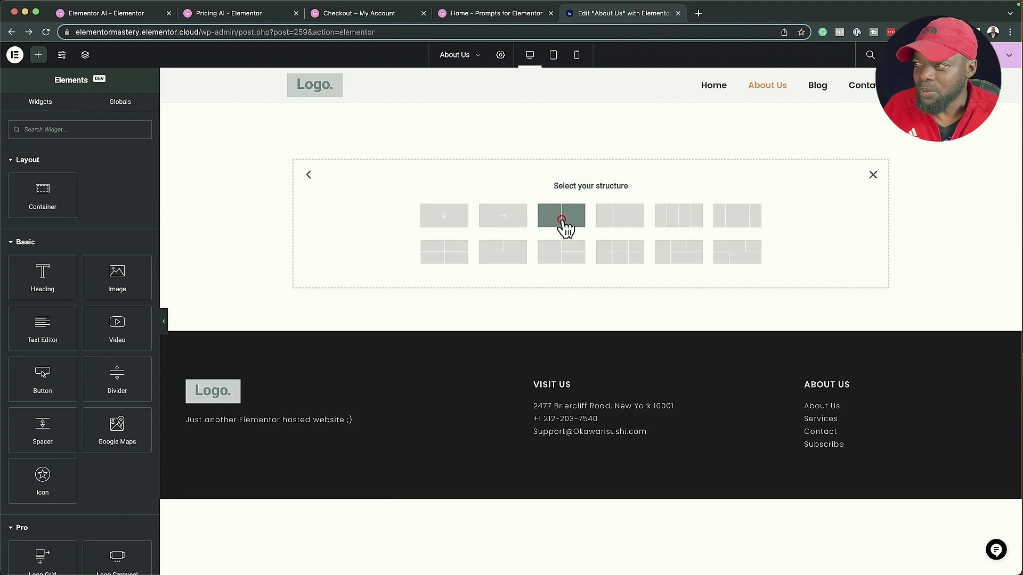
{"action": "left_click", "coordinate": [446, 224]}
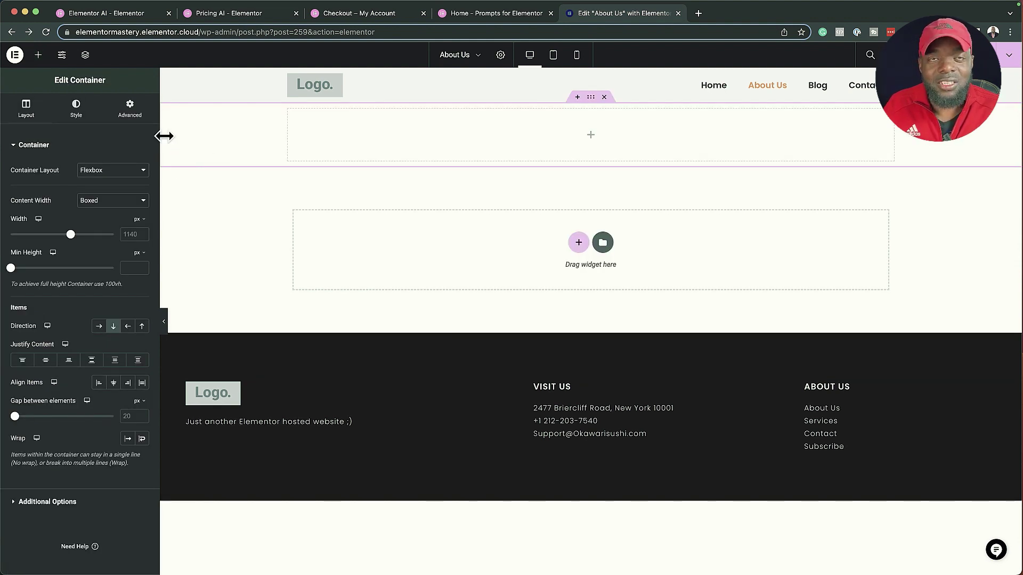
{"action": "left_click", "coordinate": [38, 55]}
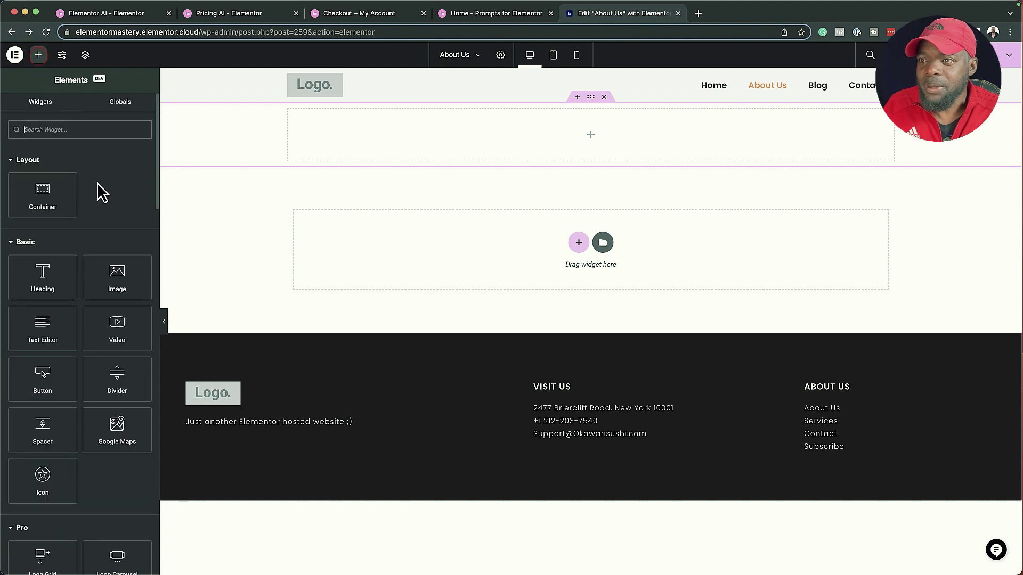
{"action": "left_click_drag", "start_coordinate": [114, 274], "coordinate": [460, 141]}
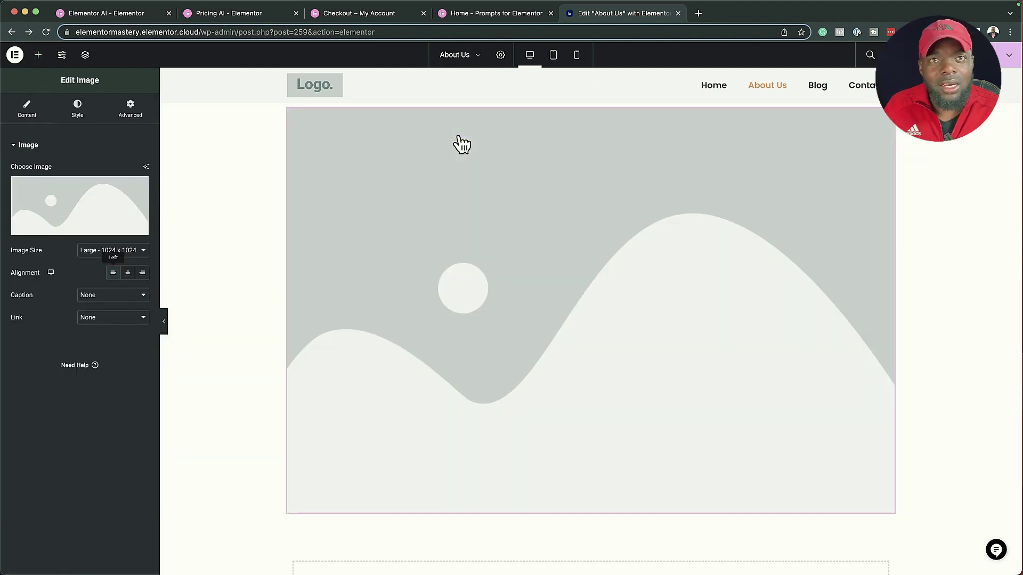
- Launch the AI image generator from the image widget's Create with AI sparkle icon
{"action": "mouse_move", "coordinate": [75, 229]}
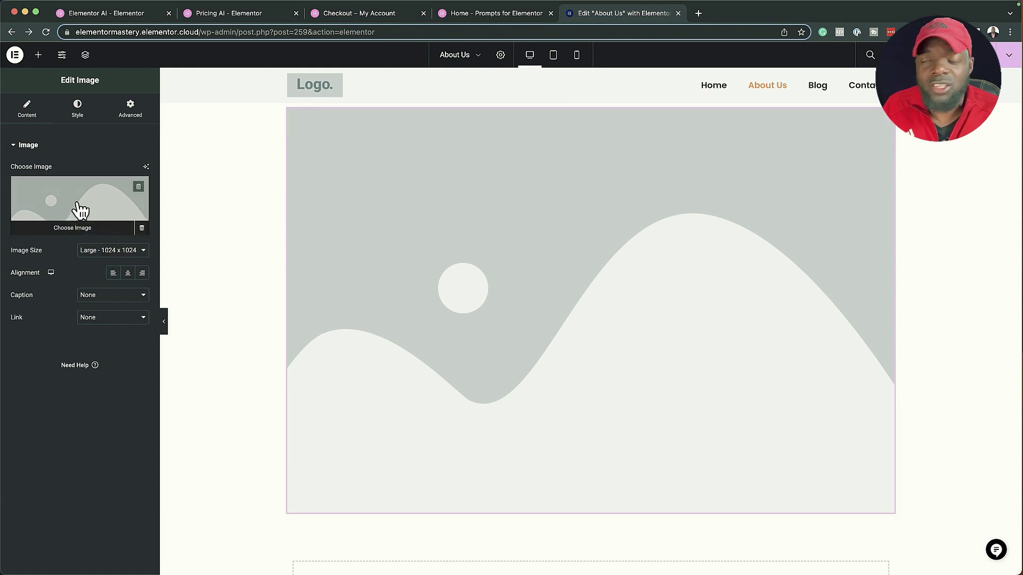
{"action": "left_click", "coordinate": [146, 168]}
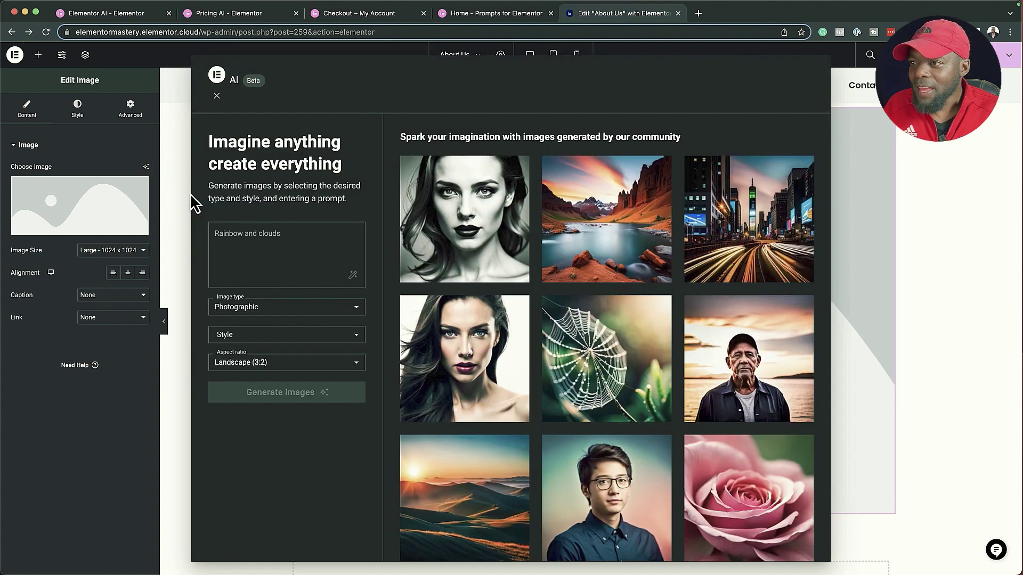
{"action": "mouse_move", "coordinate": [467, 263]}
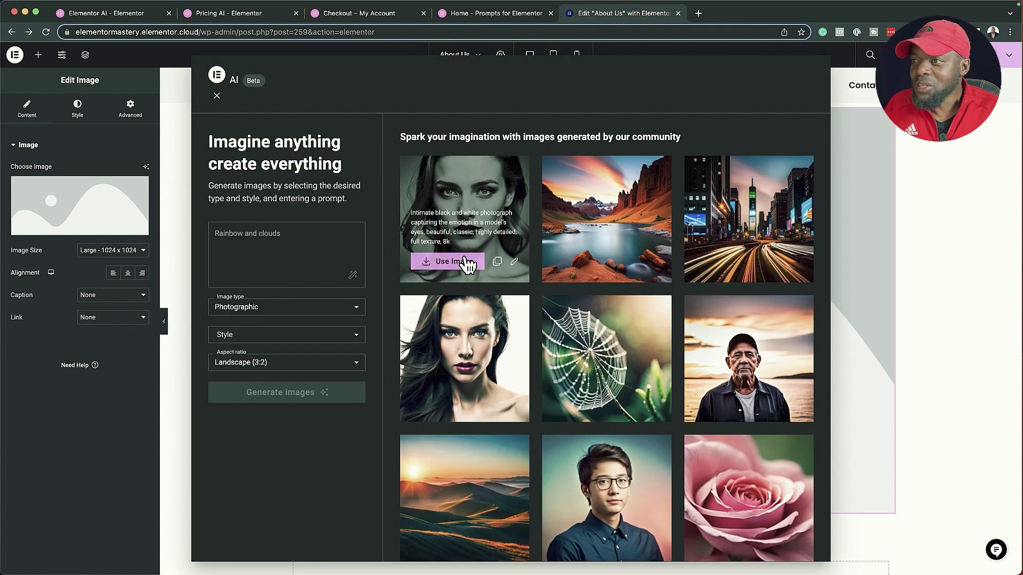
- Generate Photographic, Landscape-style 16:9 images from the prompt 'london gridge during sunset'
{"action": "left_click", "coordinate": [288, 231]}
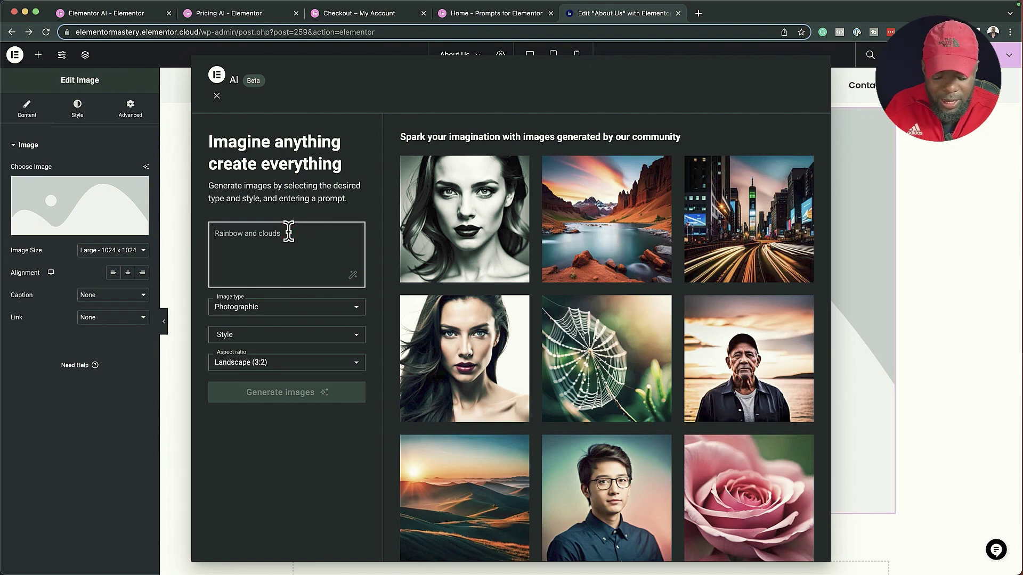
{"action": "type", "text": "london gridge during sunset"}
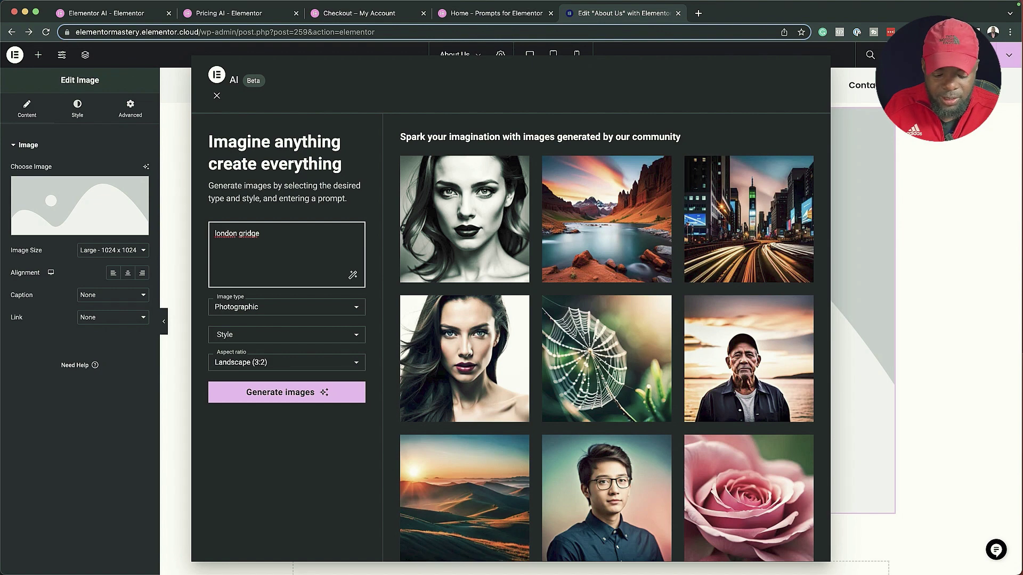
{"action": "left_click", "coordinate": [269, 308]}
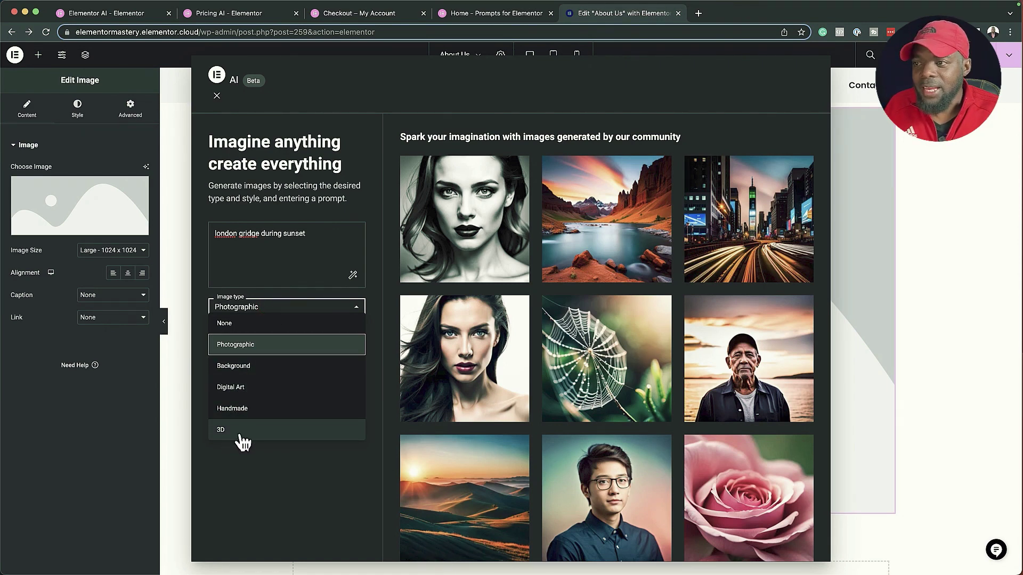
{"action": "left_click", "coordinate": [251, 470]}
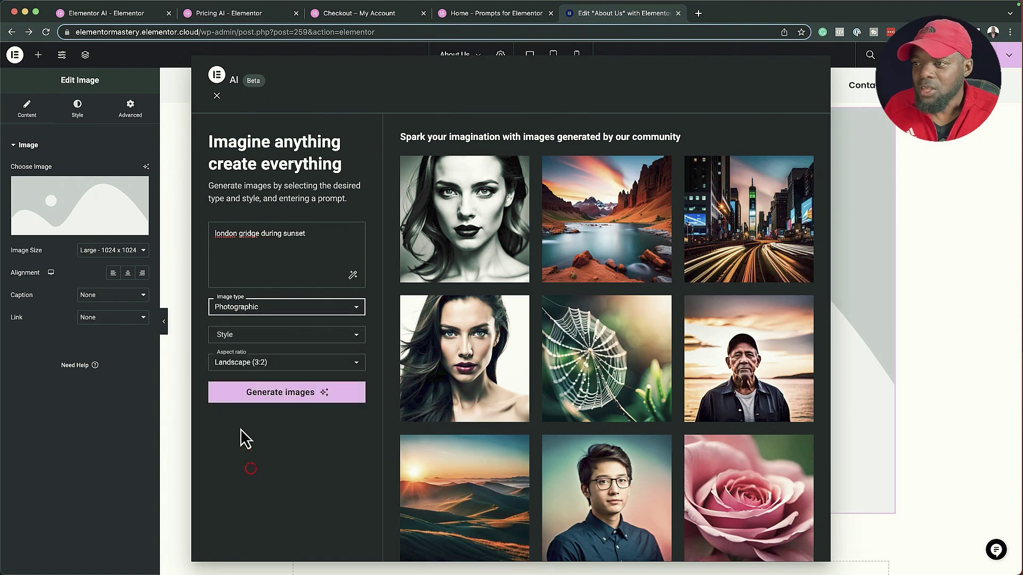
{"action": "left_click", "coordinate": [247, 336]}
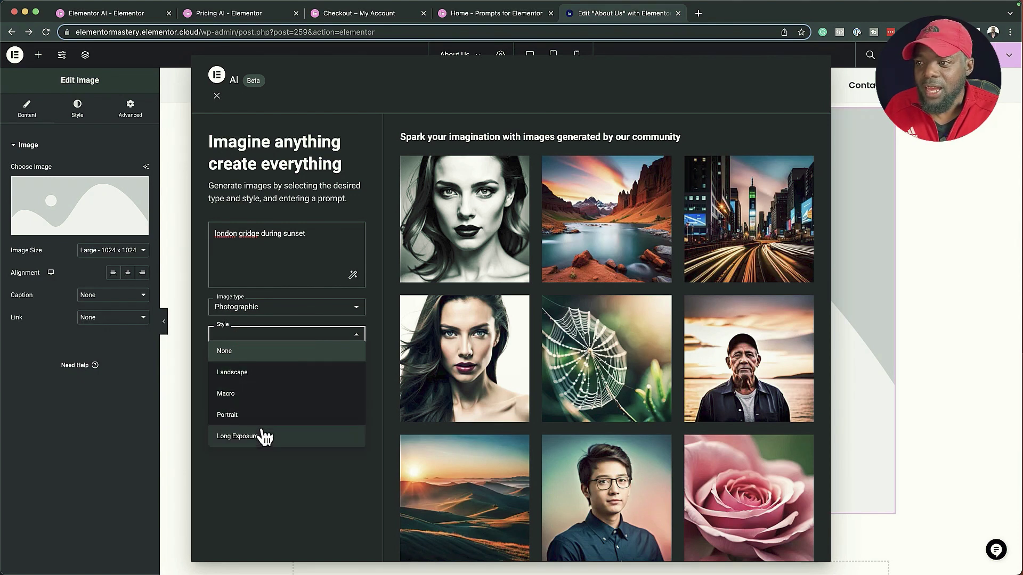
{"action": "left_click", "coordinate": [261, 376]}
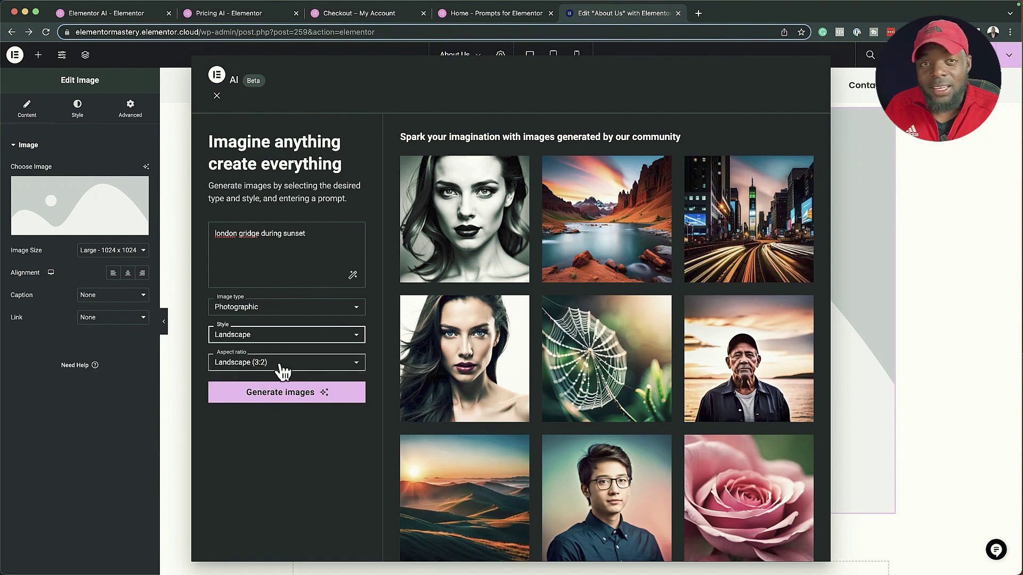
{"action": "left_click", "coordinate": [269, 365]}
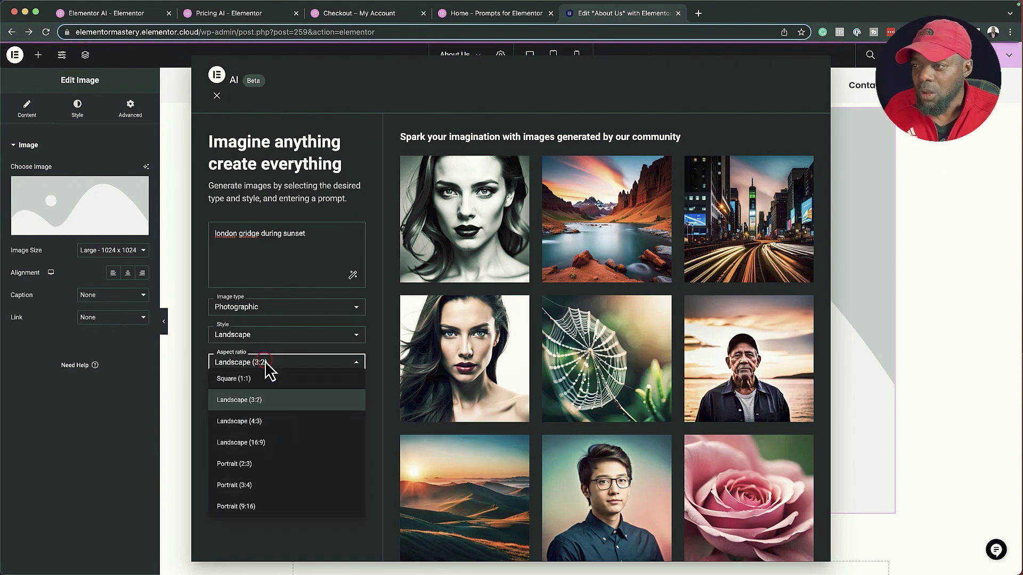
{"action": "left_click", "coordinate": [277, 444]}
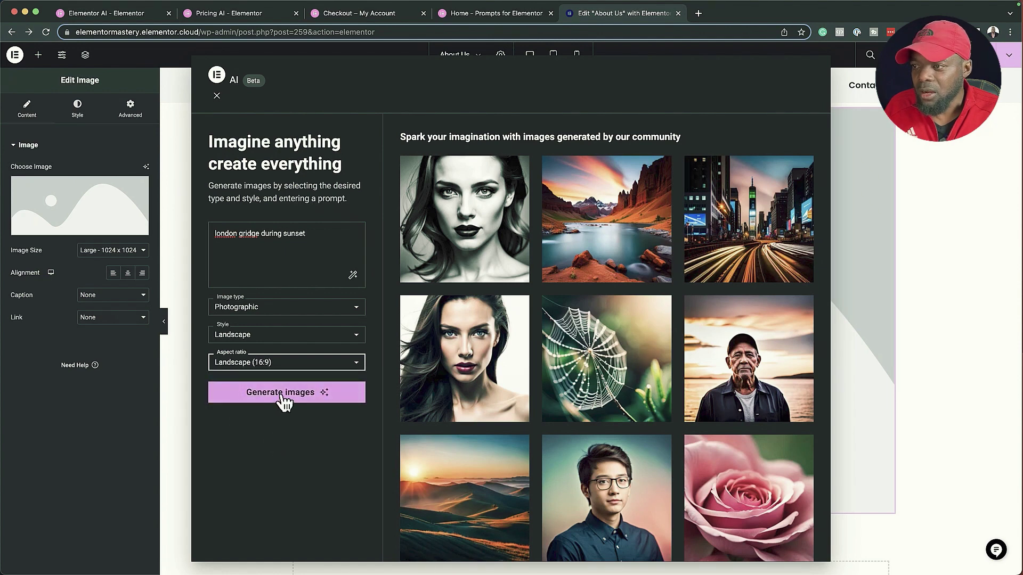
{"action": "left_click", "coordinate": [284, 396]}
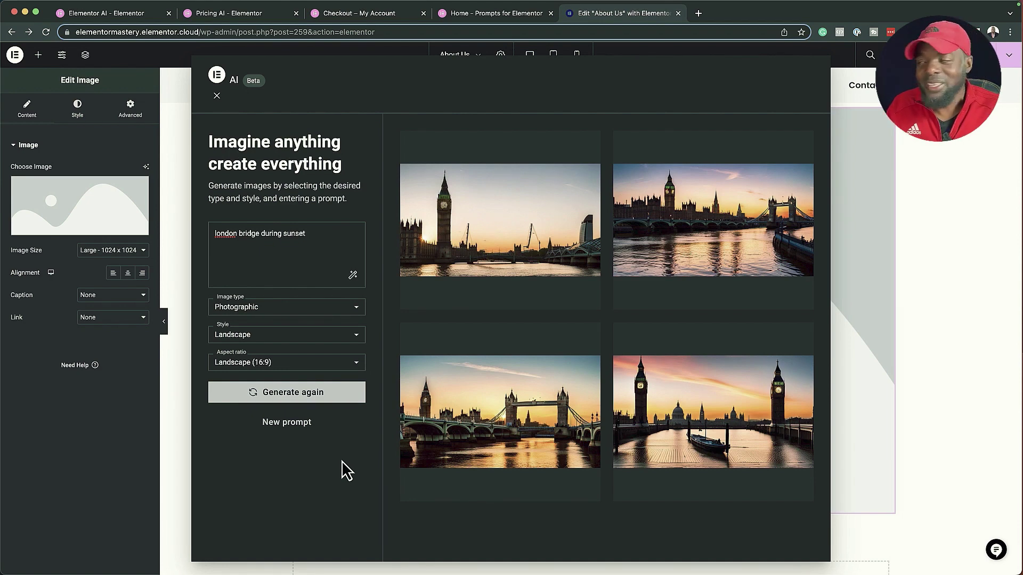
- Bring the top-right London sunset image into Edit with AI
{"action": "mouse_move", "coordinate": [714, 216]}
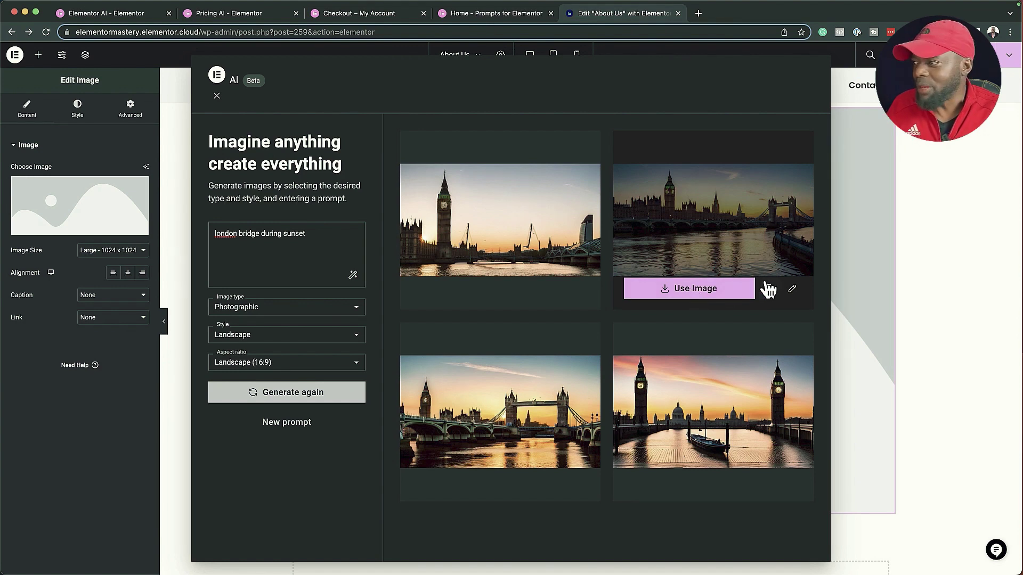
{"action": "left_click", "coordinate": [792, 290]}
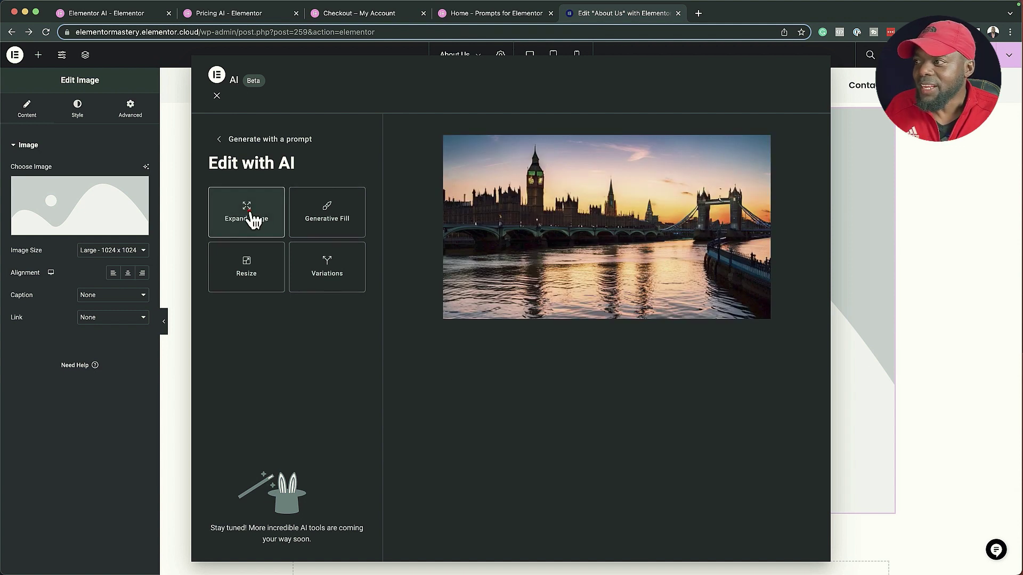
- Choose Expand Image with a Landscape (16:9) ratio and adjust the size slider
{"action": "left_click", "coordinate": [250, 217]}
{"action": "mouse_move", "coordinate": [282, 256]}
{"action": "left_mouse_down"}
{"action": "mouse_move", "coordinate": [300, 257]}
{"action": "mouse_move", "coordinate": [266, 257]}
{"action": "mouse_move", "coordinate": [282, 257]}
{"action": "left_mouse_up"}
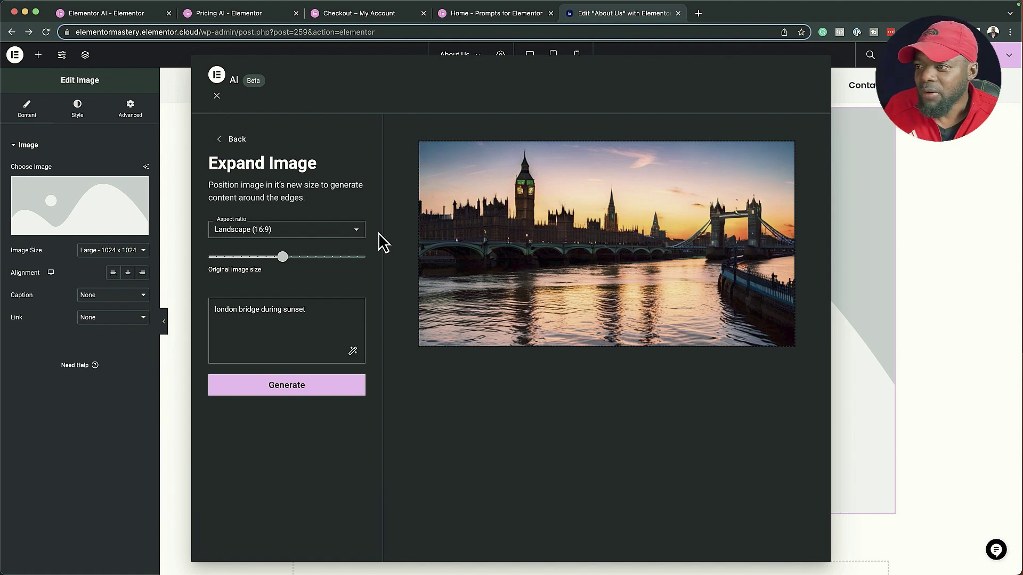
- Enhance the prompt, generate expanded versions, and insert the first result into the image widget
{"action": "left_click", "coordinate": [353, 353]}
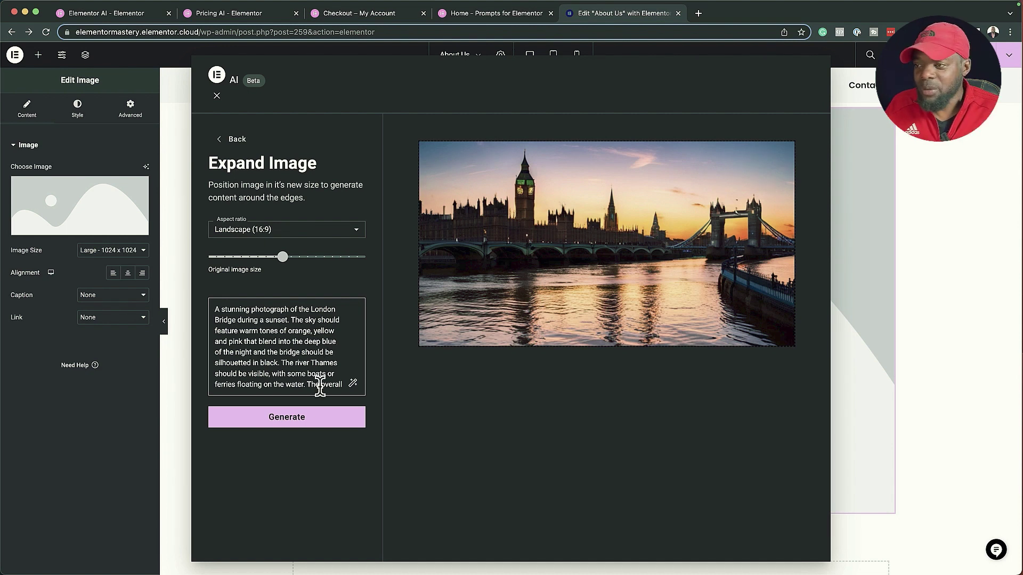
{"action": "left_click", "coordinate": [306, 423]}
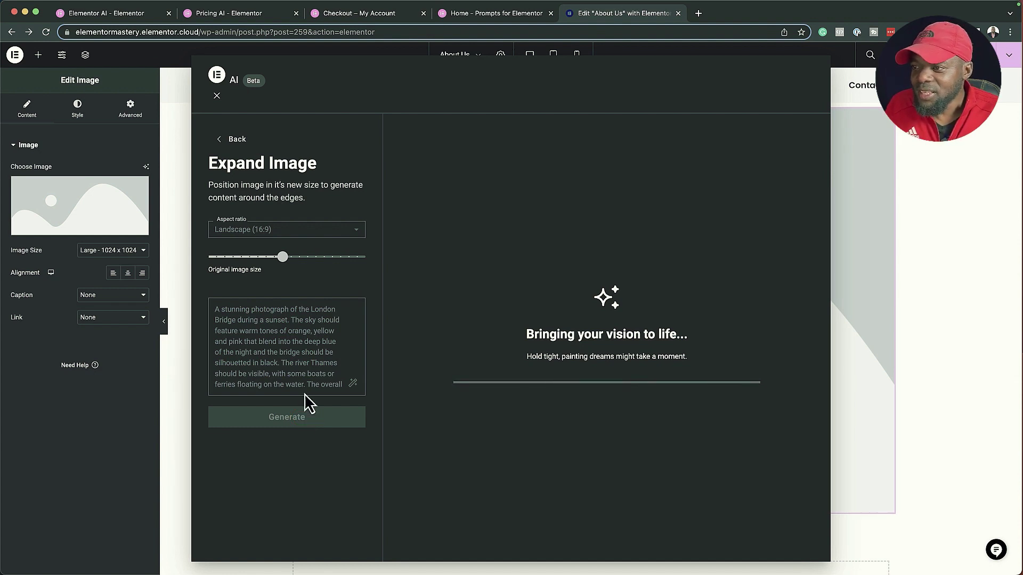
{"action": "scroll", "coordinate": [305, 389], "scroll_direction": "down", "scroll_amount": 3}
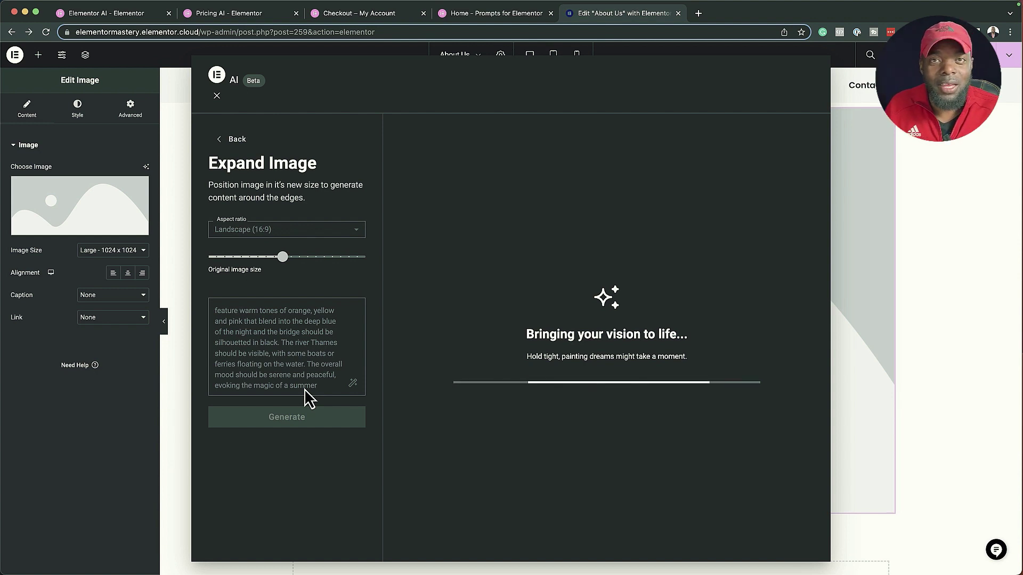
{"action": "mouse_move", "coordinate": [519, 232]}
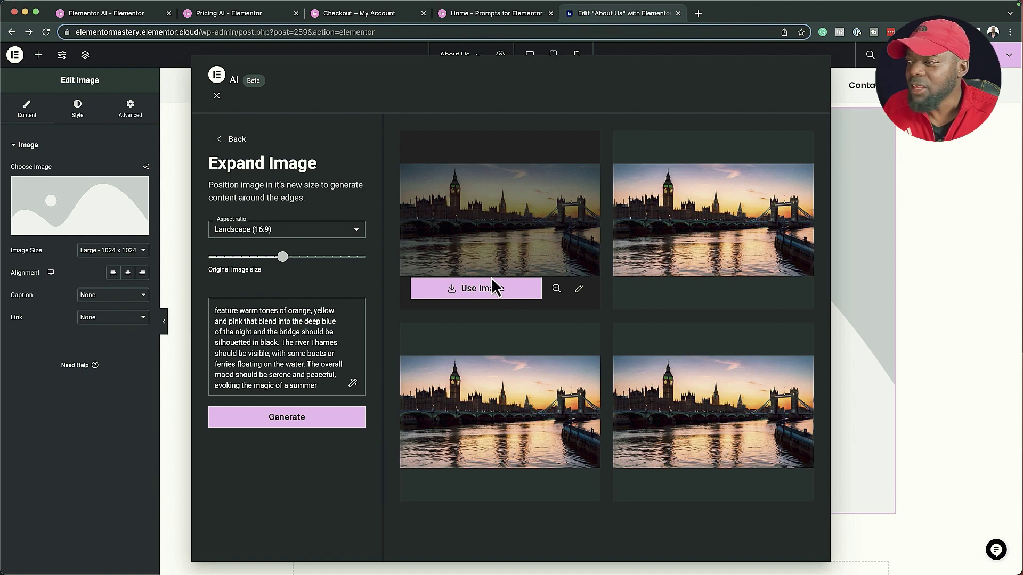
{"action": "left_click", "coordinate": [473, 298]}
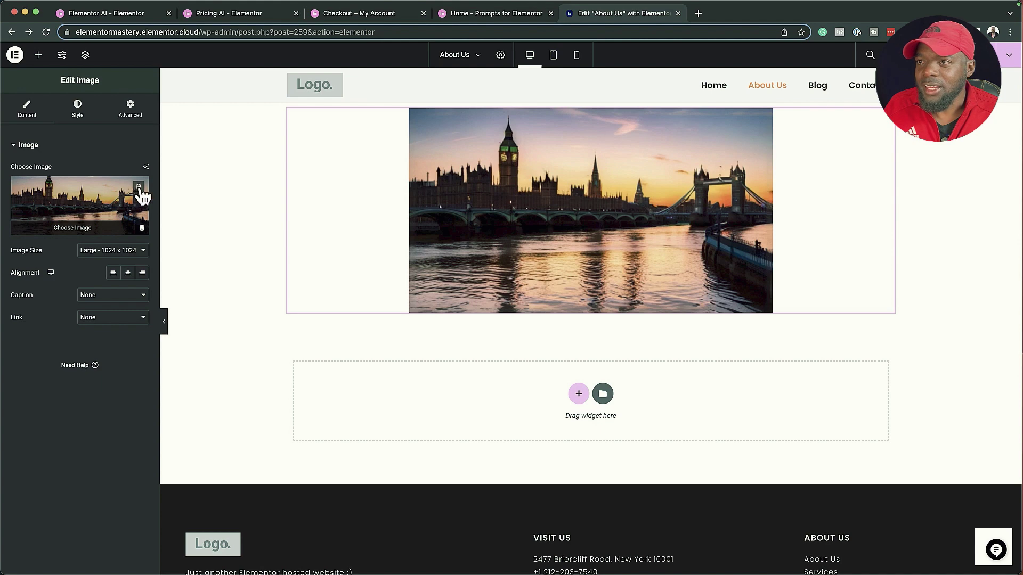
{"action": "left_click", "coordinate": [138, 188]}
{"action": "left_click", "coordinate": [82, 207]}
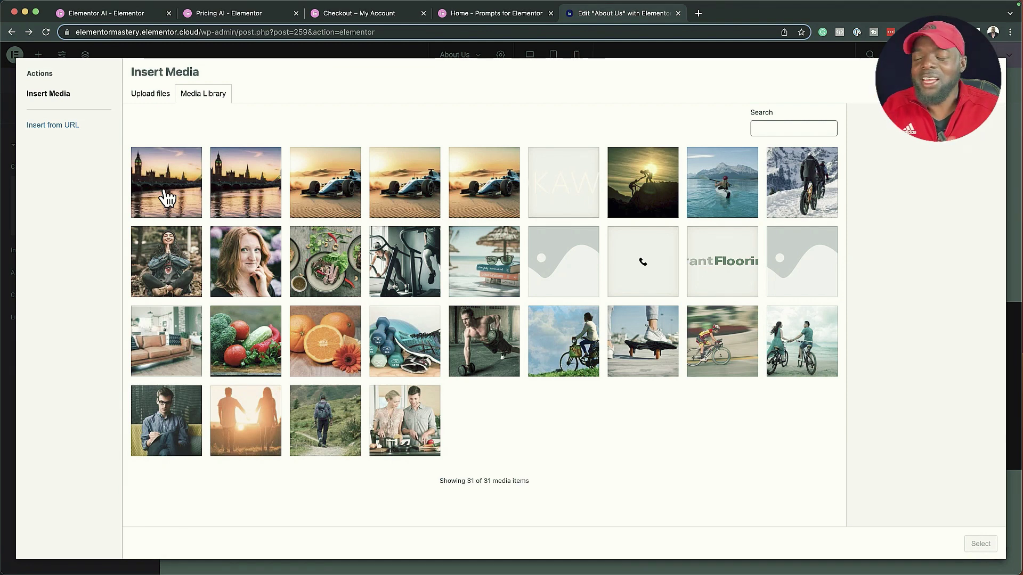
{"action": "left_click", "coordinate": [166, 198]}
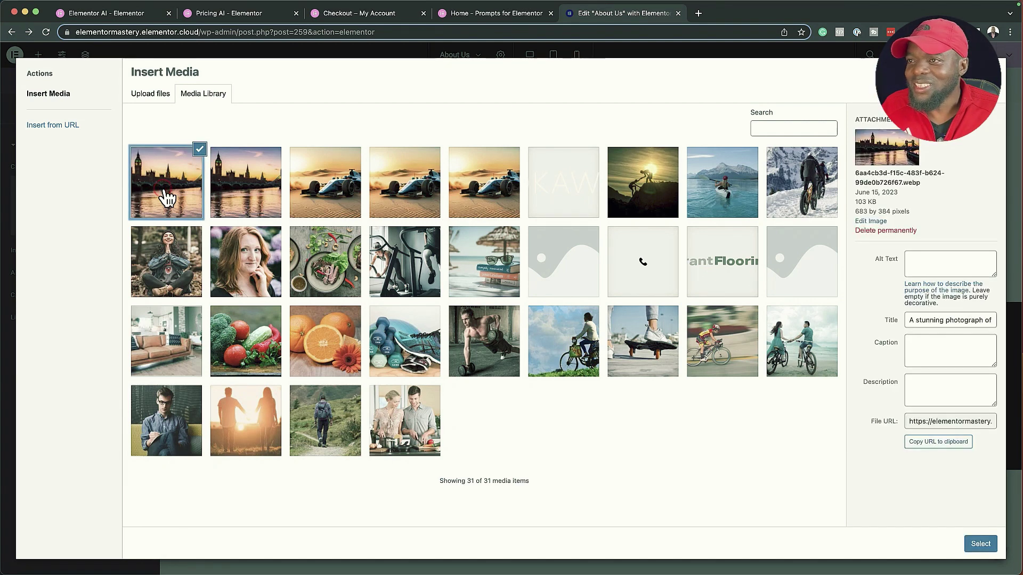
{"action": "left_click", "coordinate": [981, 544]}
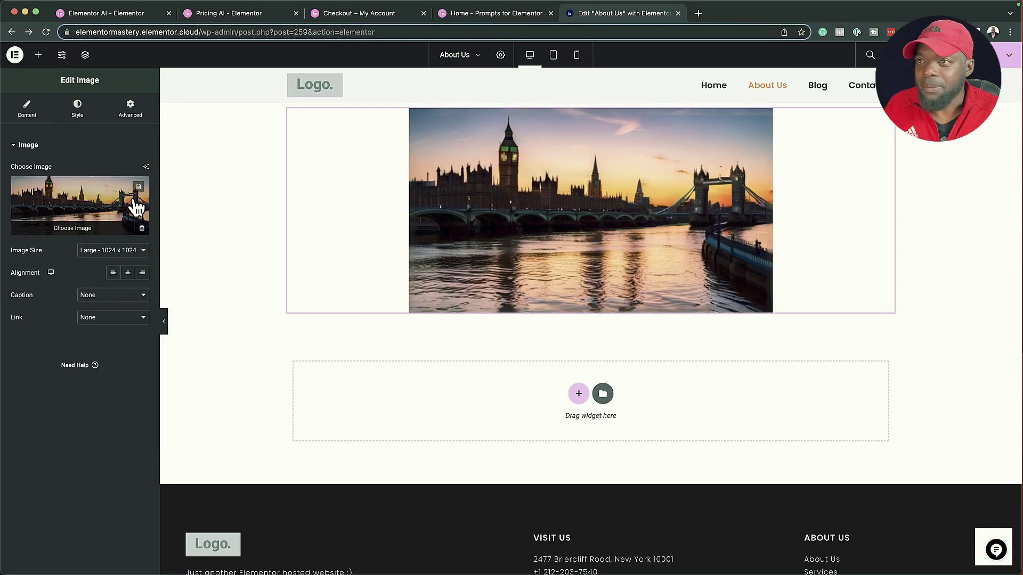
{"action": "left_click", "coordinate": [146, 168]}
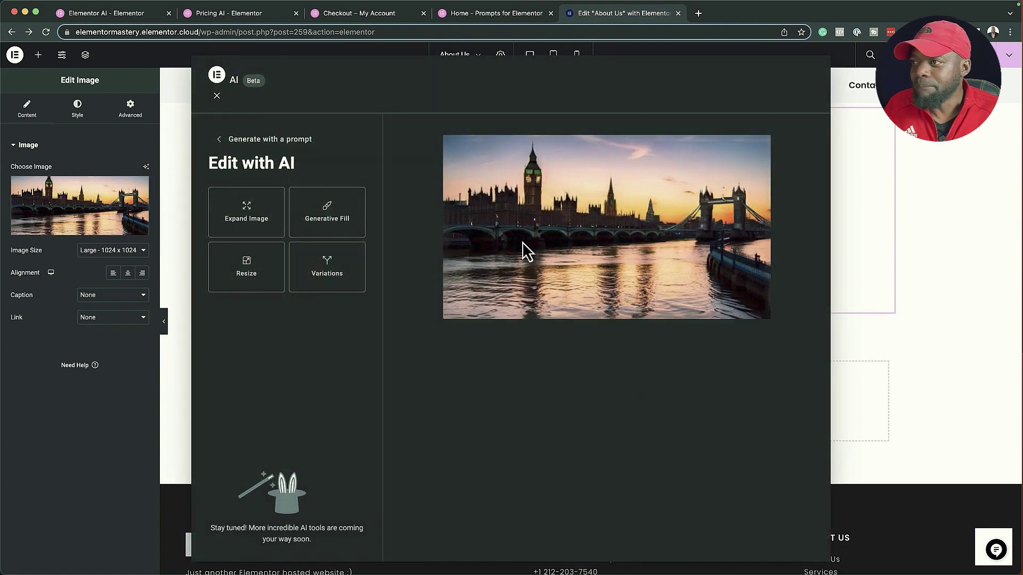
{"action": "left_click", "coordinate": [343, 229]}
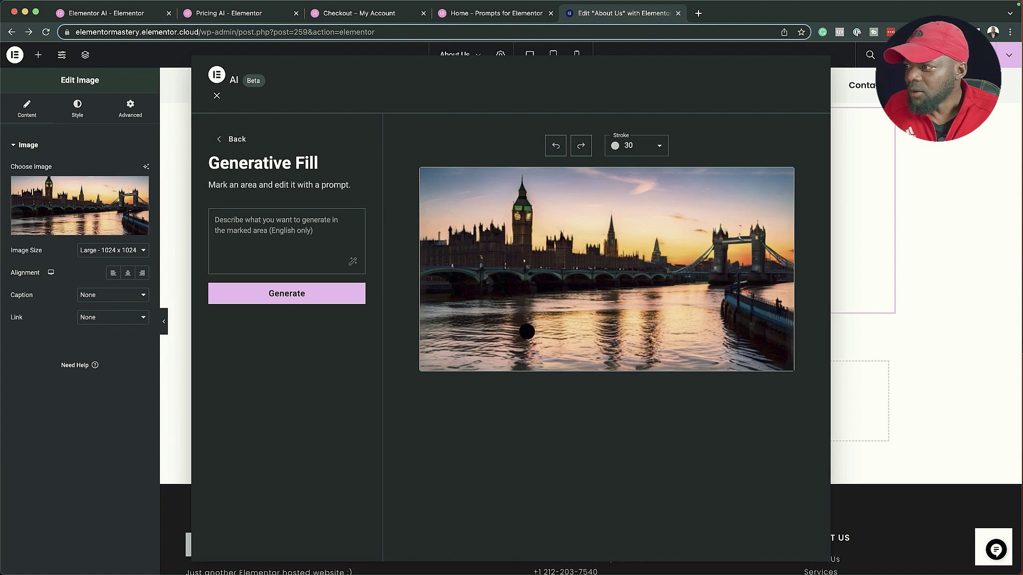
{"action": "mouse_move", "coordinate": [482, 329]}
{"action": "left_mouse_down"}
{"action": "mouse_move", "coordinate": [525, 317]}
{"action": "mouse_move", "coordinate": [599, 319]}
{"action": "mouse_move", "coordinate": [498, 333]}
{"action": "mouse_move", "coordinate": [559, 306]}
{"action": "mouse_move", "coordinate": [610, 330]}
{"action": "mouse_move", "coordinate": [503, 346]}
{"action": "mouse_move", "coordinate": [466, 315]}
{"action": "mouse_move", "coordinate": [546, 293]}
{"action": "mouse_move", "coordinate": [612, 314]}
{"action": "mouse_move", "coordinate": [445, 320]}
{"action": "left_mouse_up"}
{"action": "left_click", "coordinate": [216, 220]}
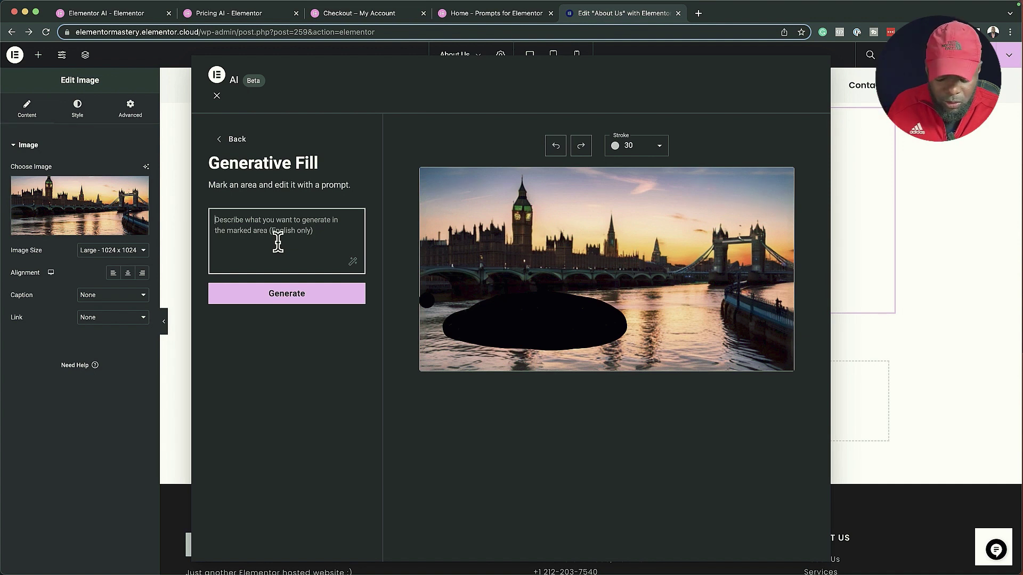
{"action": "type", "text": "boat"}
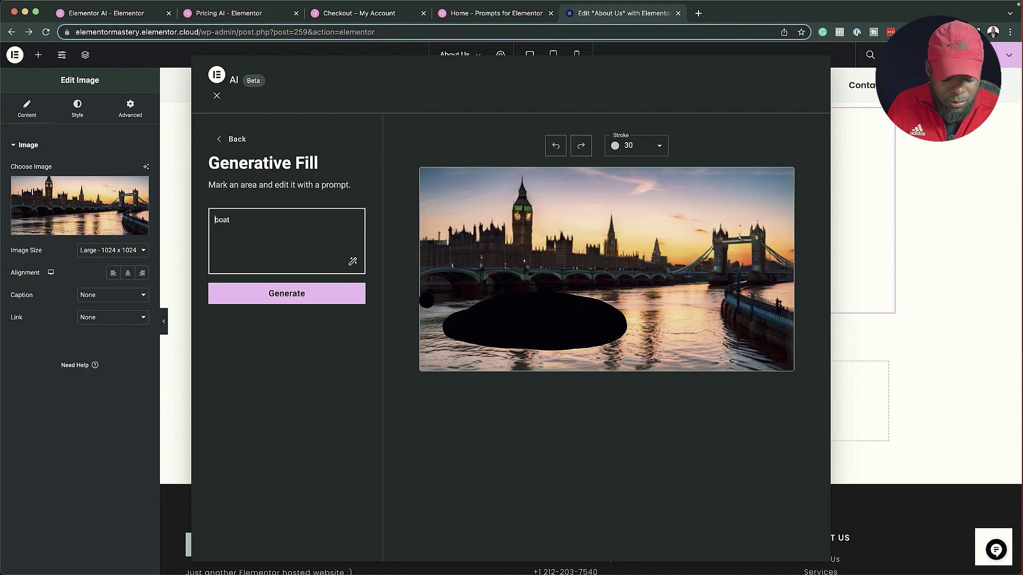
{"action": "type", "text": "add a"}
{"action": "left_click", "coordinate": [333, 293]}
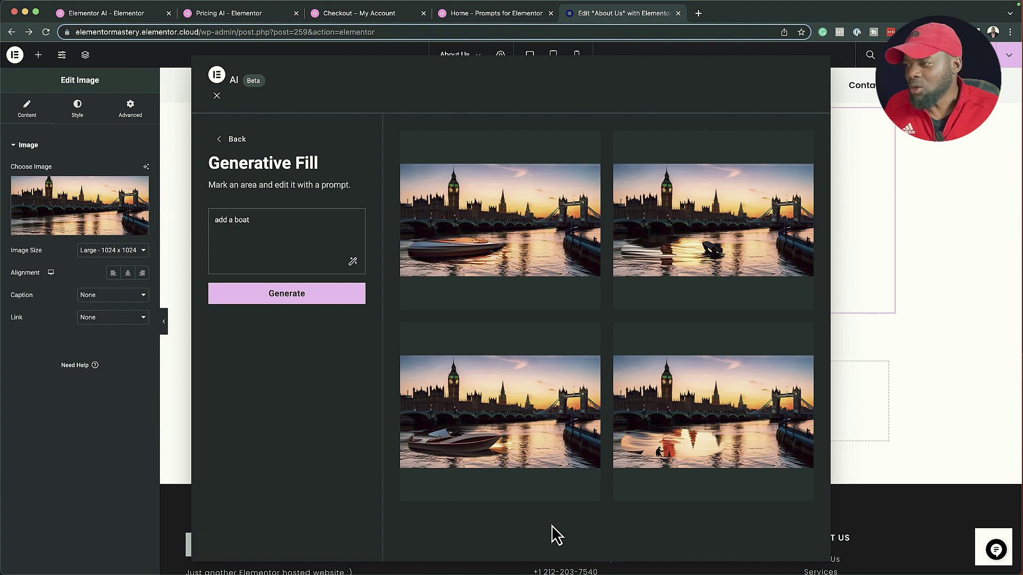
{"action": "left_click", "coordinate": [353, 261]}
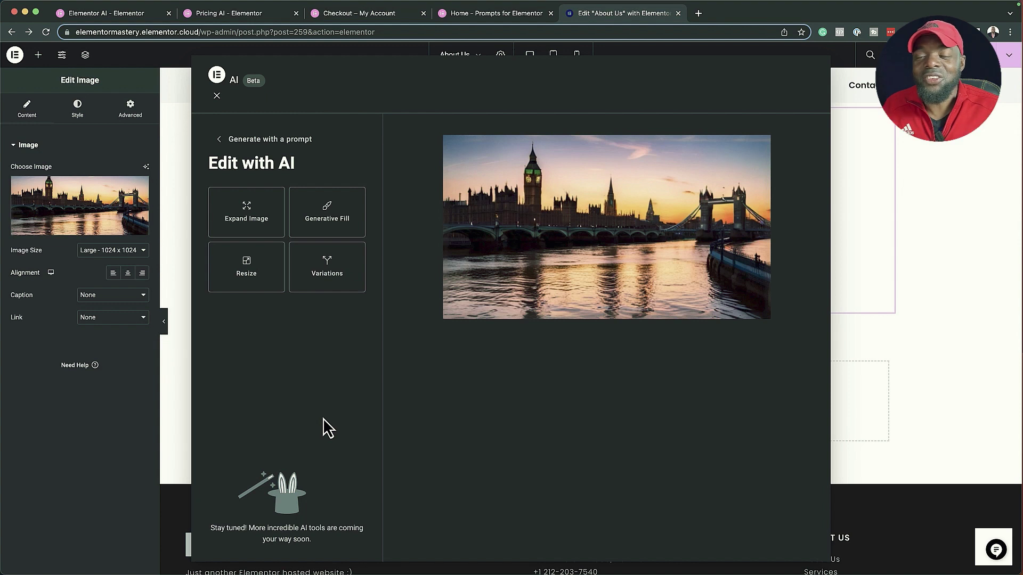
{"action": "left_click", "coordinate": [258, 283]}
{"action": "mouse_move", "coordinate": [213, 240]}
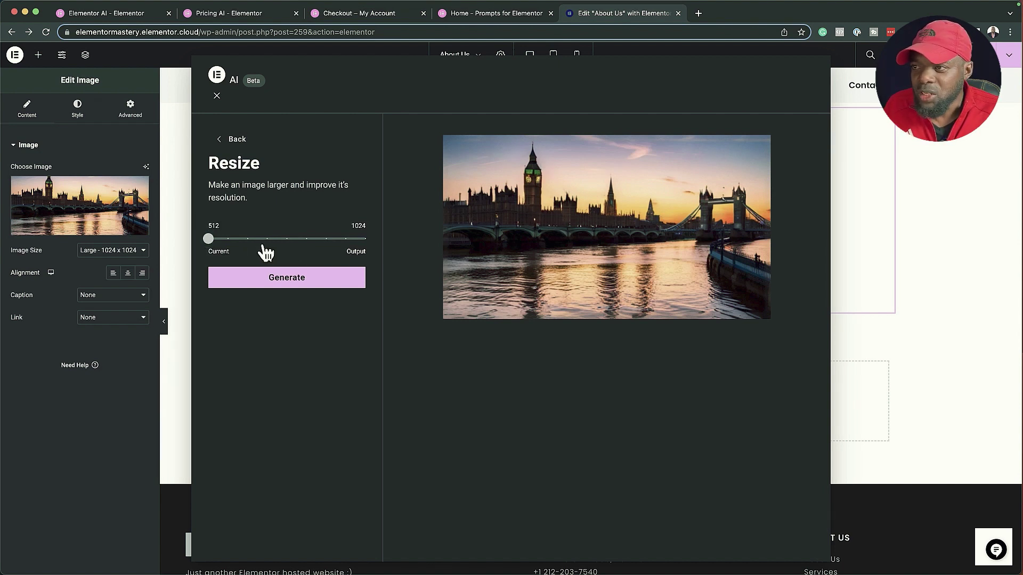
{"action": "left_click_drag", "start_coordinate": [210, 241], "coordinate": [326, 240]}
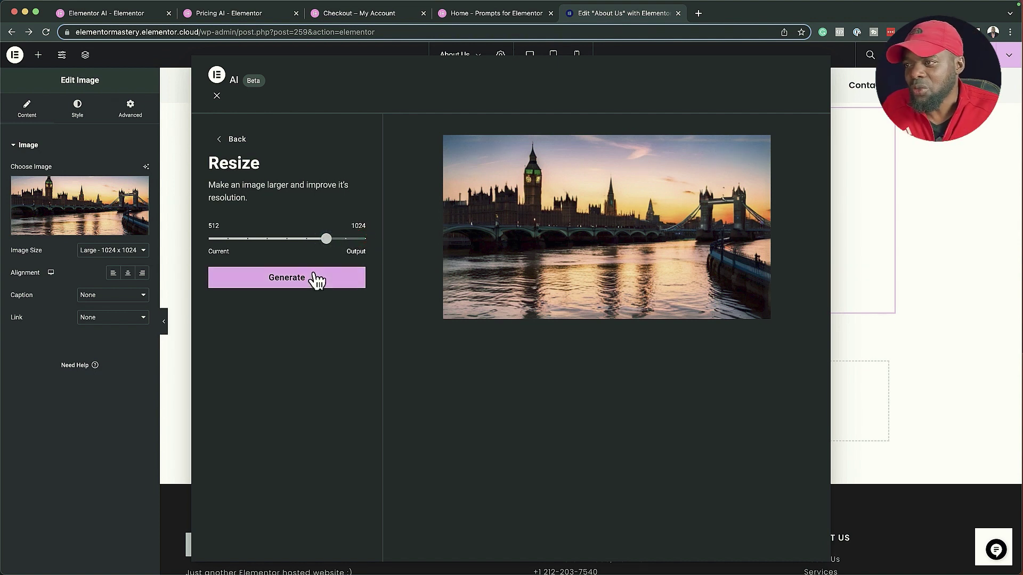
{"action": "left_click", "coordinate": [291, 270]}
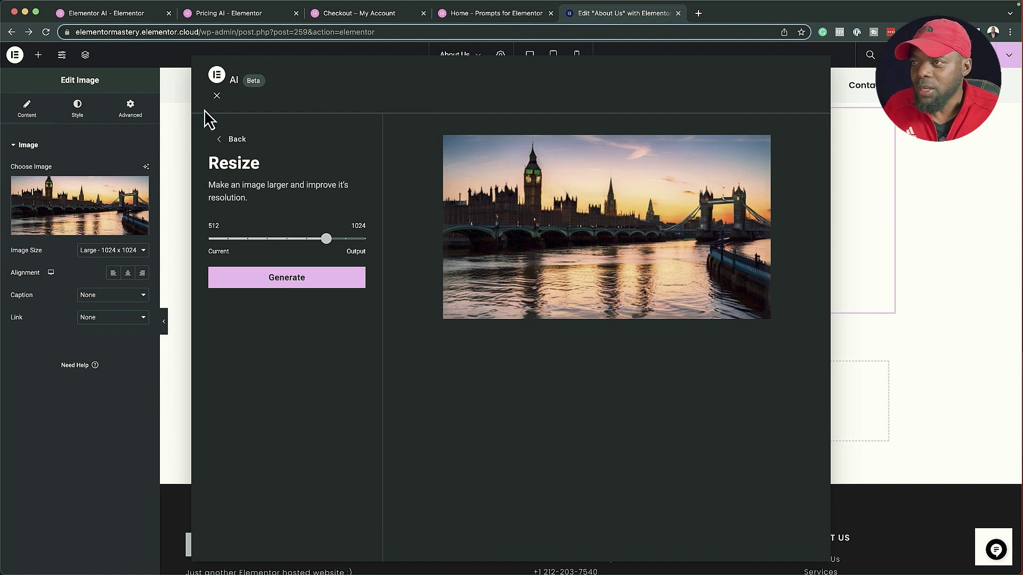
{"action": "left_click", "coordinate": [221, 140]}
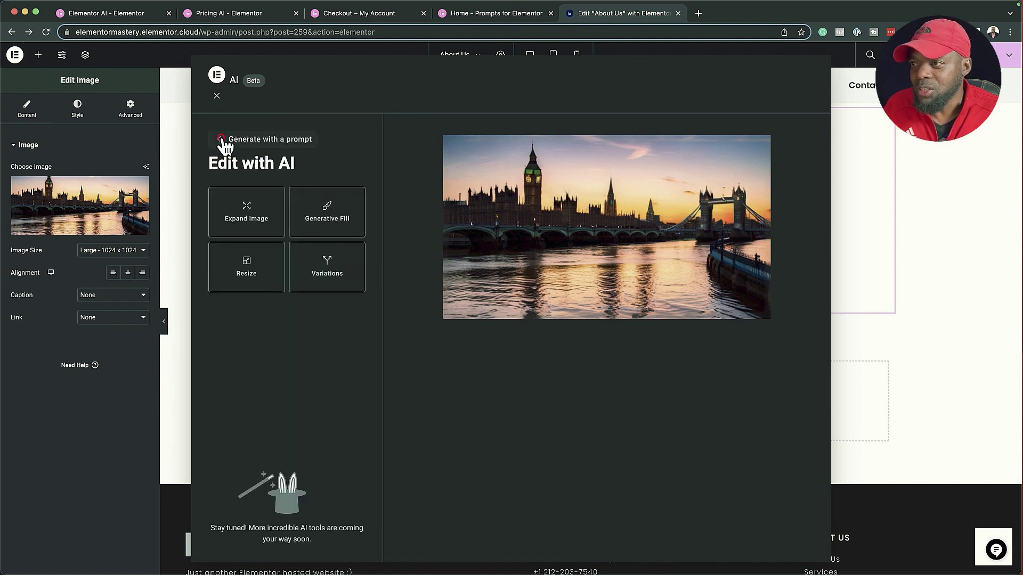
- Generate Photographic, Landscape-style variations of the photo with the Prompt/Reference slider at 60
{"action": "left_click", "coordinate": [336, 282]}
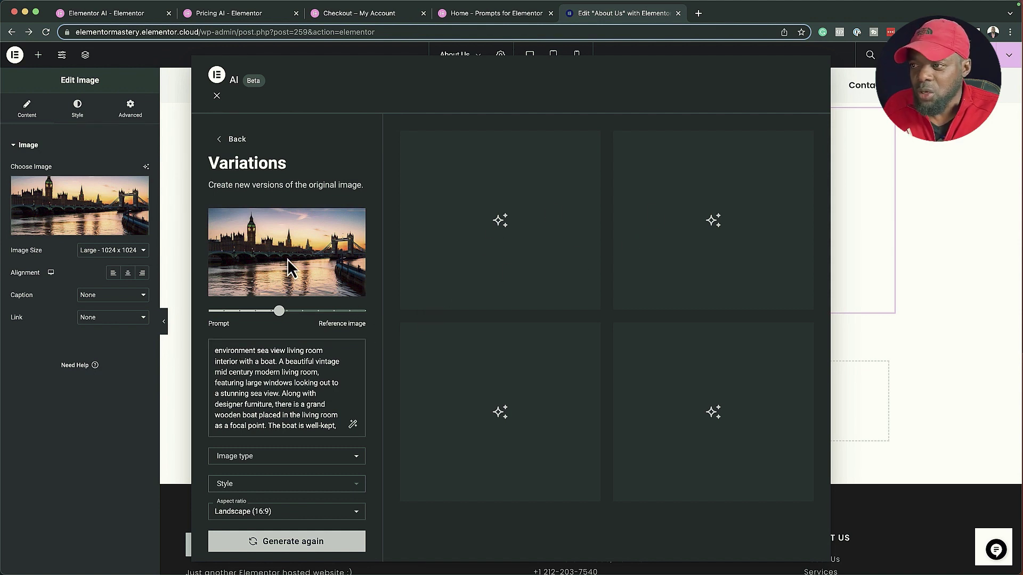
{"action": "mouse_move", "coordinate": [286, 313]}
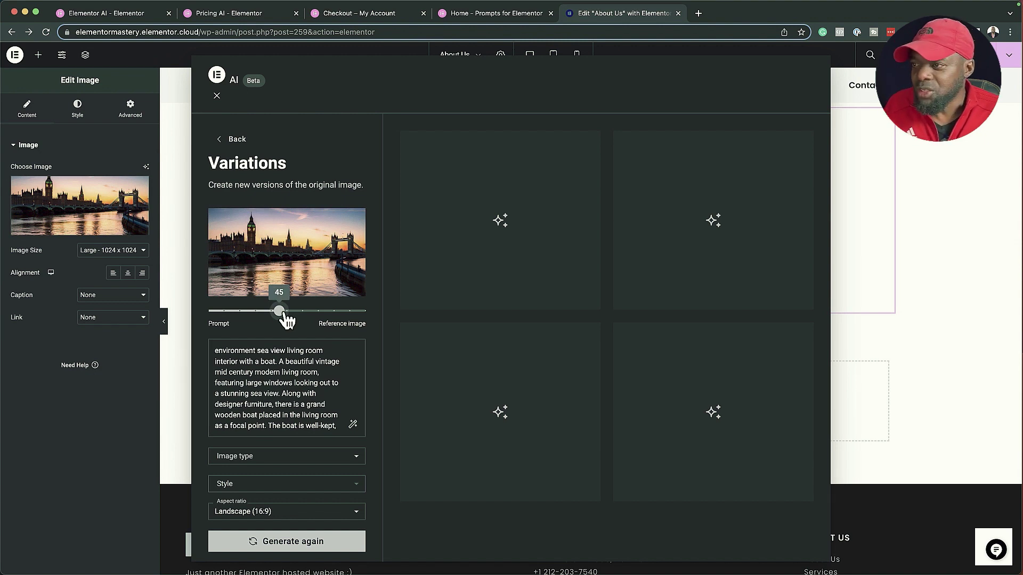
{"action": "left_click_drag", "start_coordinate": [287, 318], "coordinate": [312, 322]}
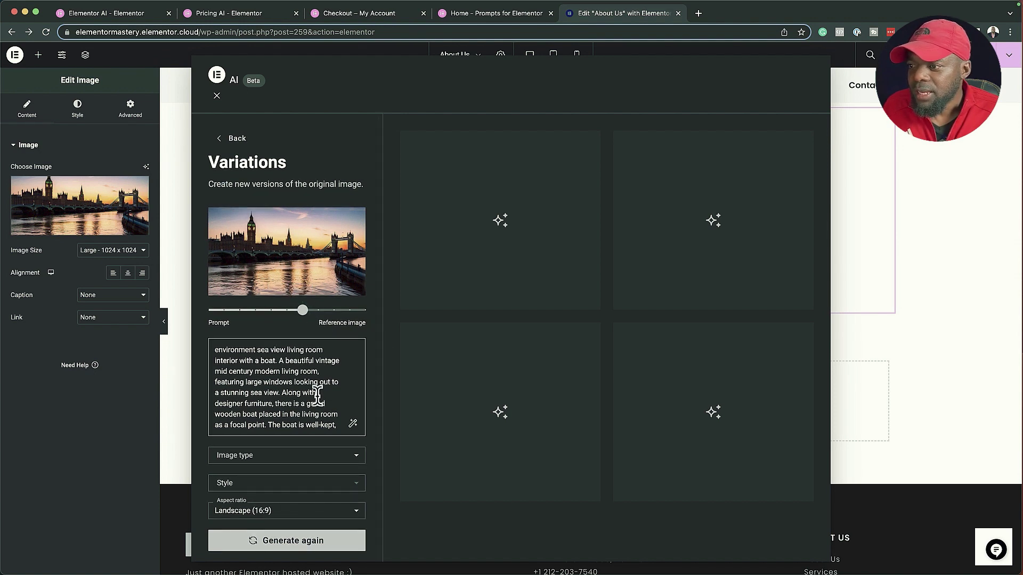
{"action": "scroll", "coordinate": [308, 421], "scroll_direction": "down", "scroll_amount": 4}
{"action": "left_click", "coordinate": [255, 459]}
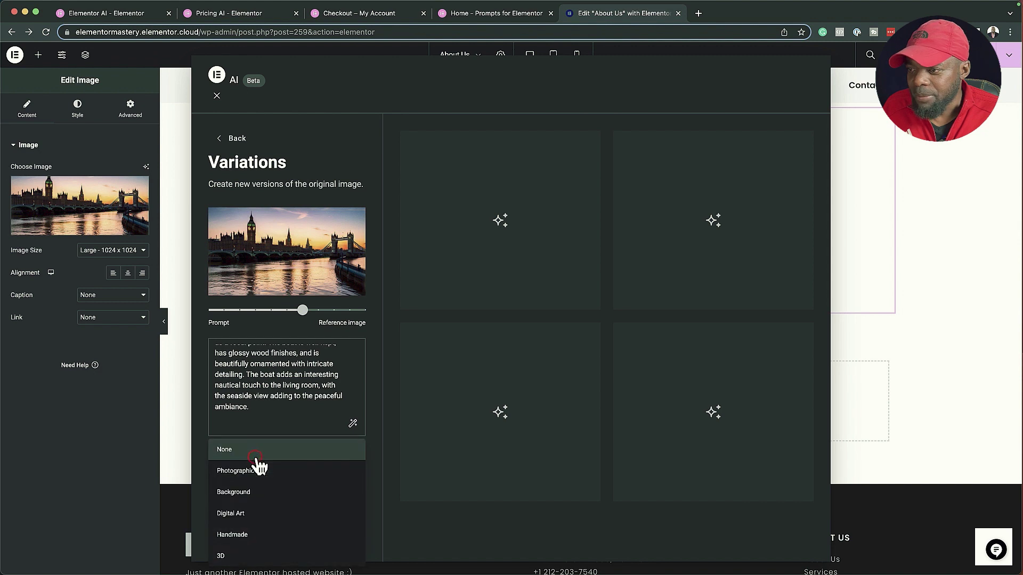
{"action": "left_click", "coordinate": [283, 471]}
{"action": "left_click", "coordinate": [281, 485]}
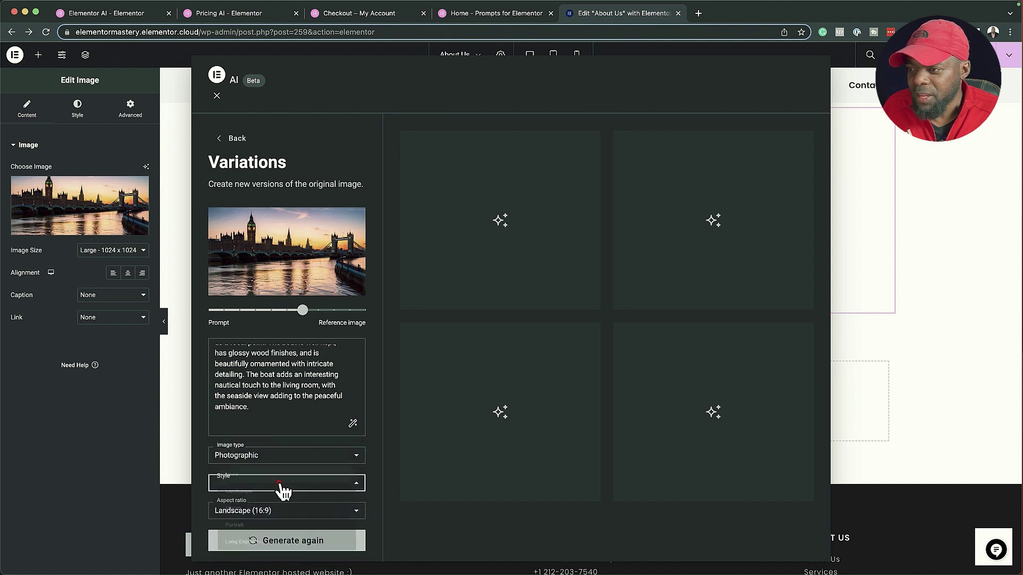
{"action": "left_click", "coordinate": [277, 495]}
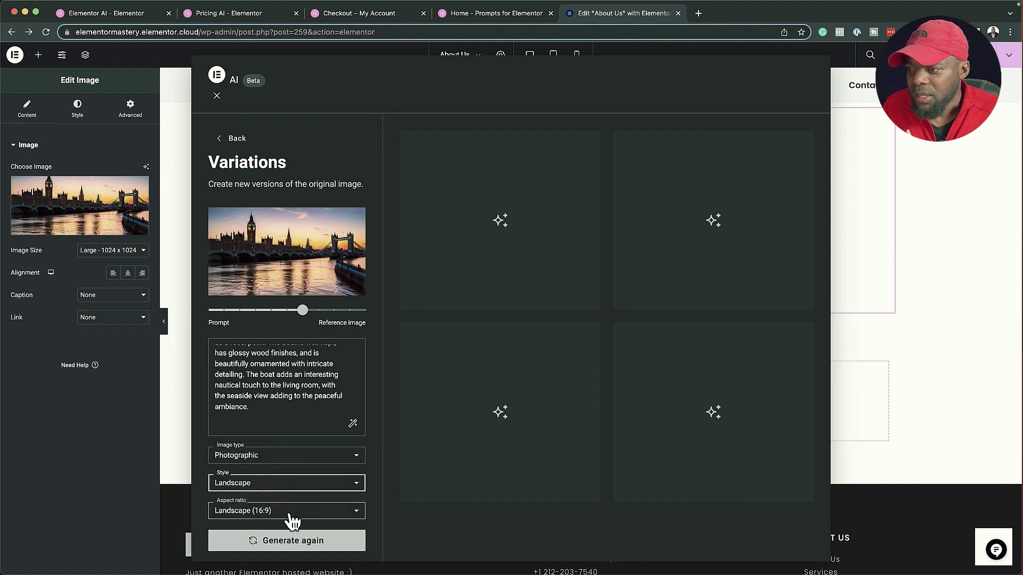
{"action": "scroll", "coordinate": [289, 411], "scroll_direction": "up", "scroll_amount": 6}
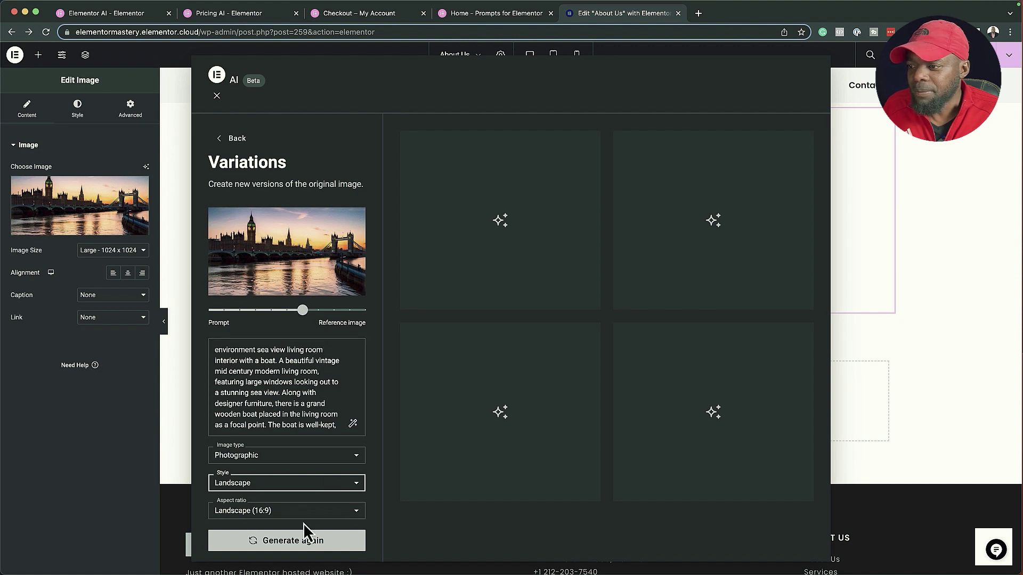
{"action": "left_click", "coordinate": [298, 540]}
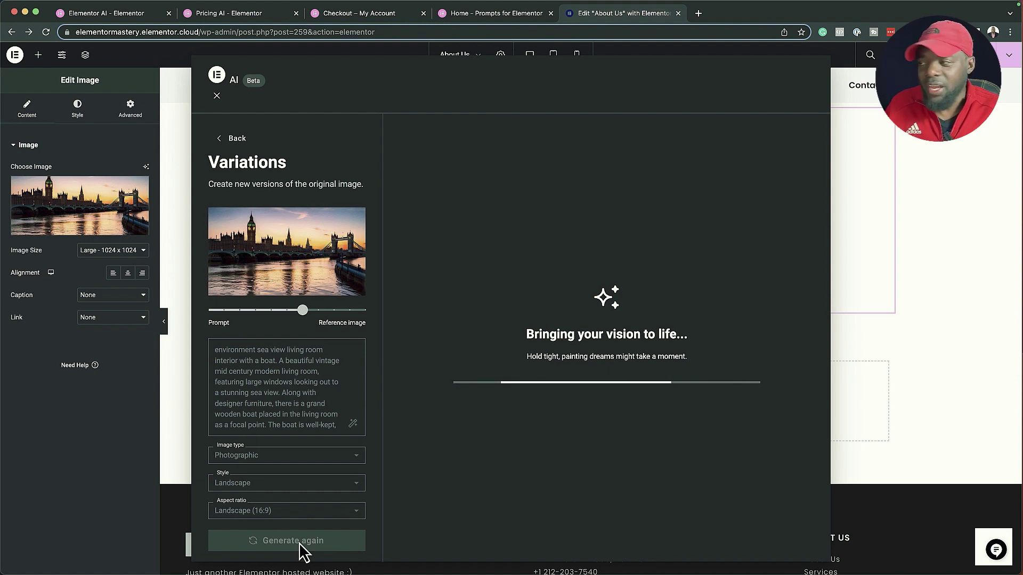
- Compare the four generated variations, then leave the AI window without using any
{"action": "mouse_move", "coordinate": [463, 341]}
{"action": "mouse_move", "coordinate": [529, 248]}
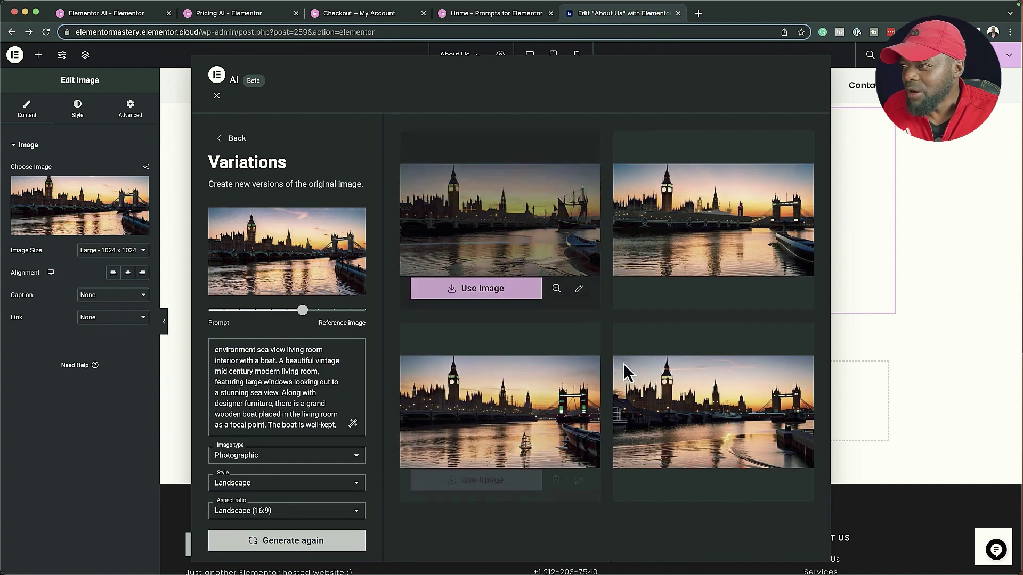
{"action": "mouse_move", "coordinate": [703, 236]}
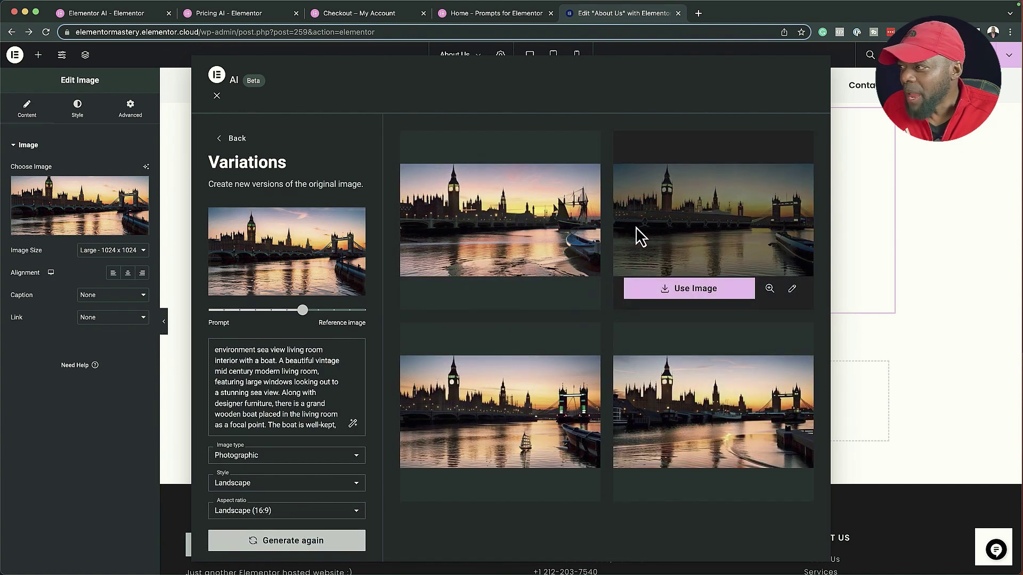
{"action": "mouse_move", "coordinate": [647, 414]}
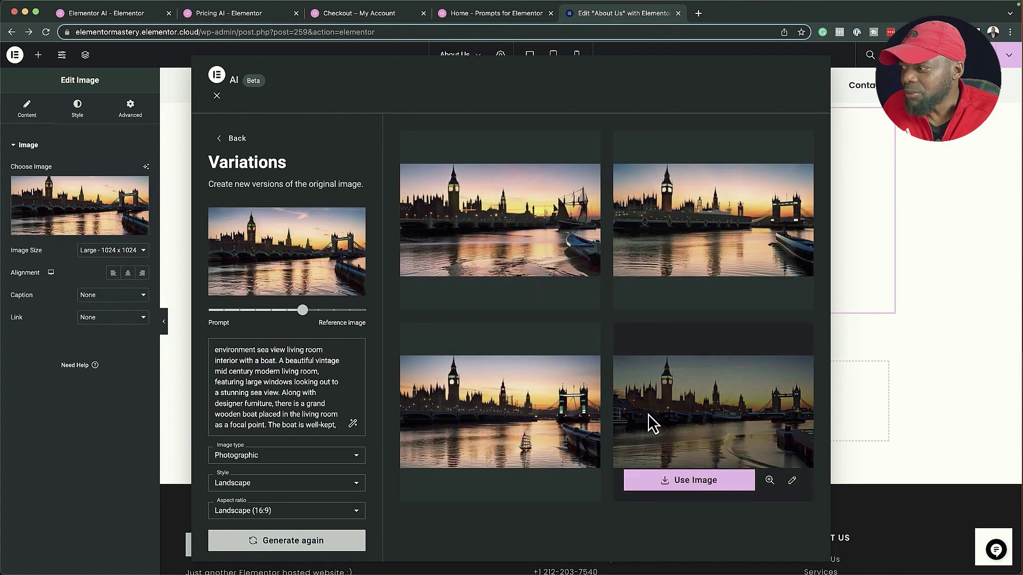
{"action": "left_click", "coordinate": [706, 532]}
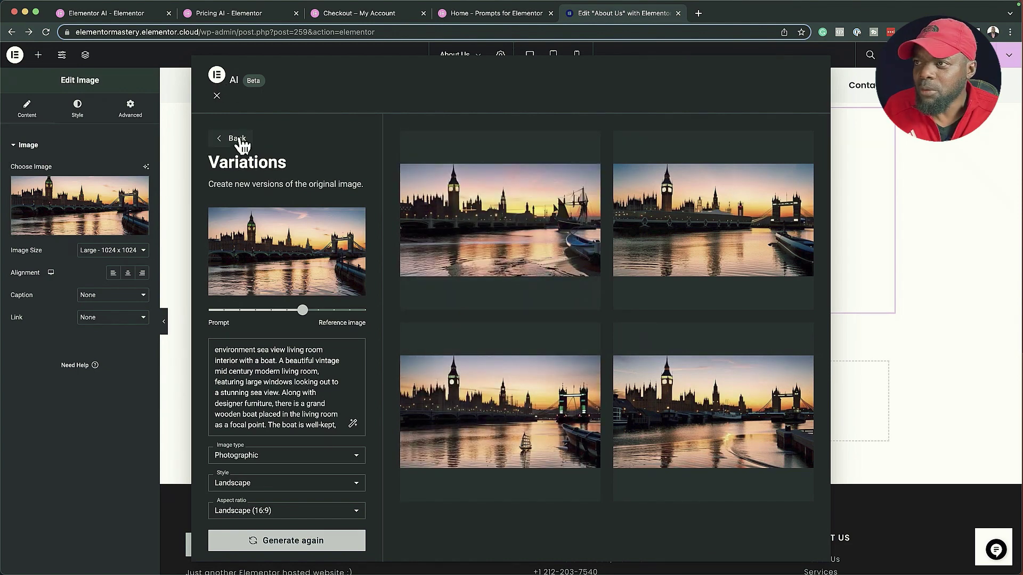
{"action": "left_click", "coordinate": [238, 140]}
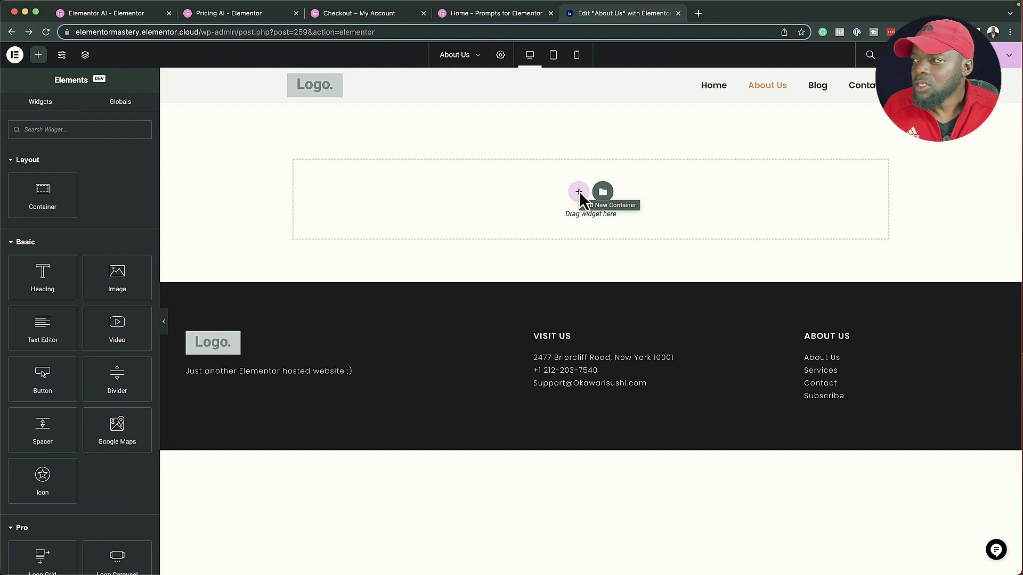
- Add a single-row Flexbox container below the header and save the changes as a draft
{"action": "left_click", "coordinate": [579, 191]}
{"action": "left_click", "coordinate": [555, 233]}
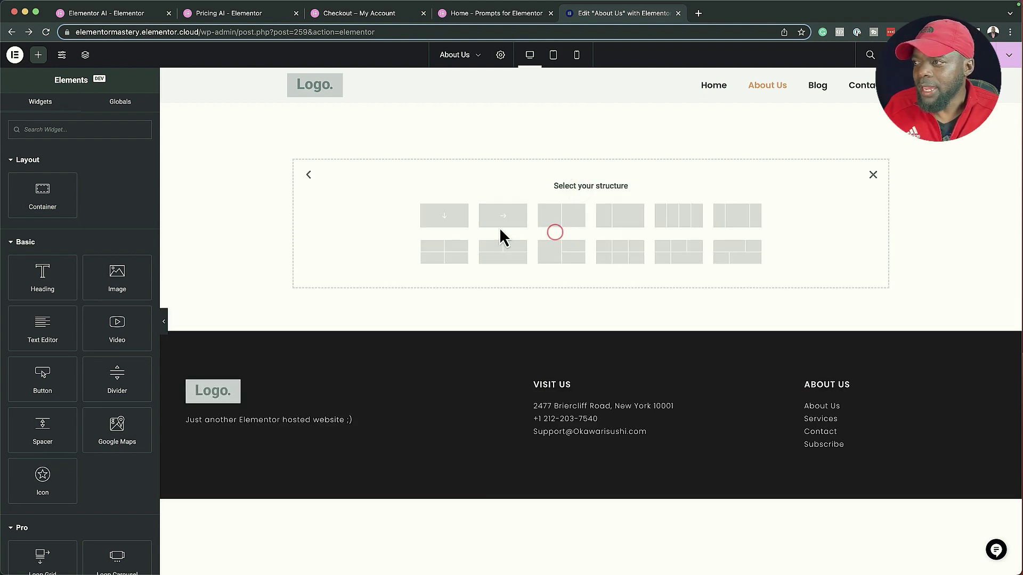
{"action": "left_click", "coordinate": [441, 214]}
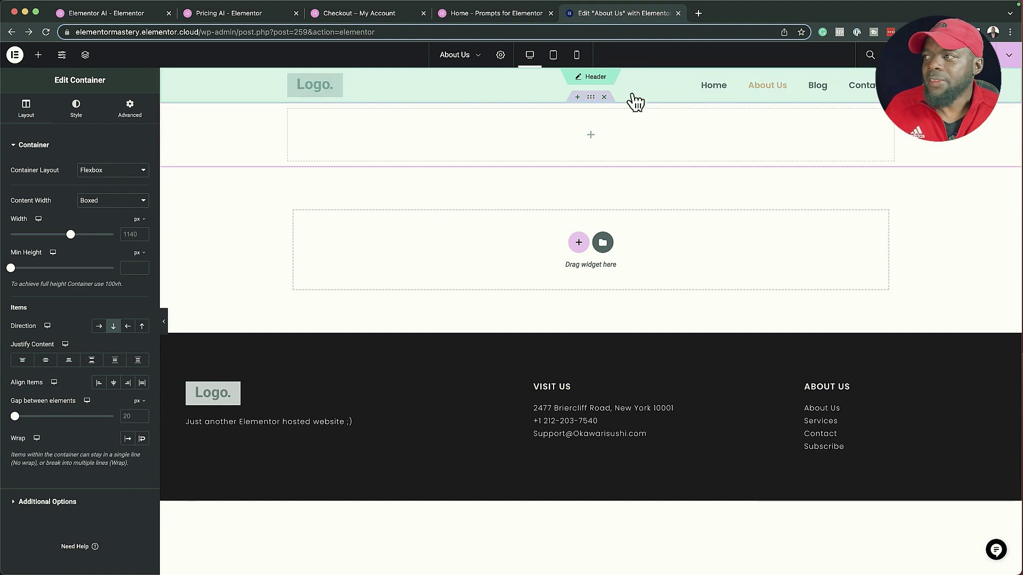
{"action": "left_click", "coordinate": [588, 100]}
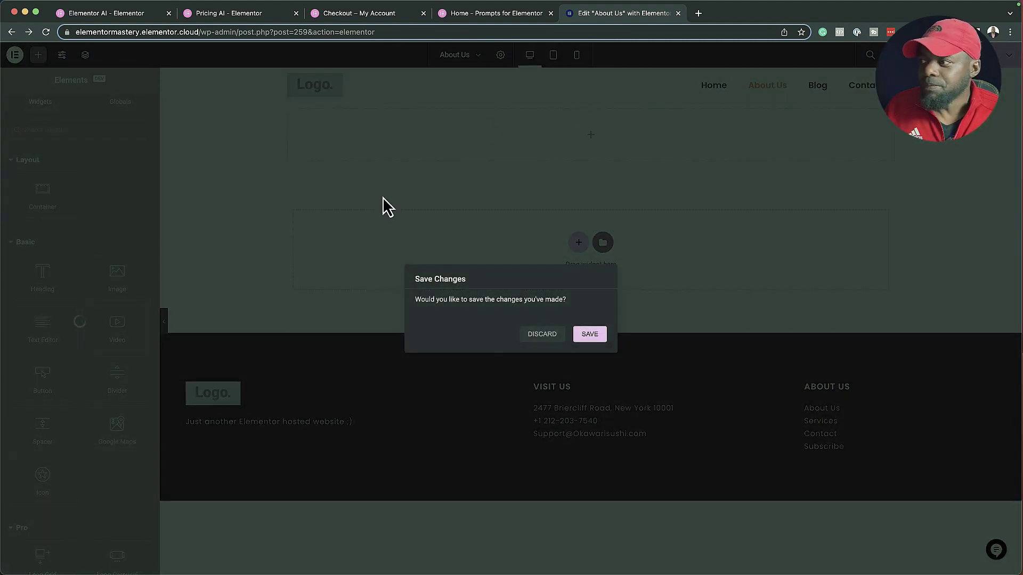
{"action": "left_click", "coordinate": [554, 339]}
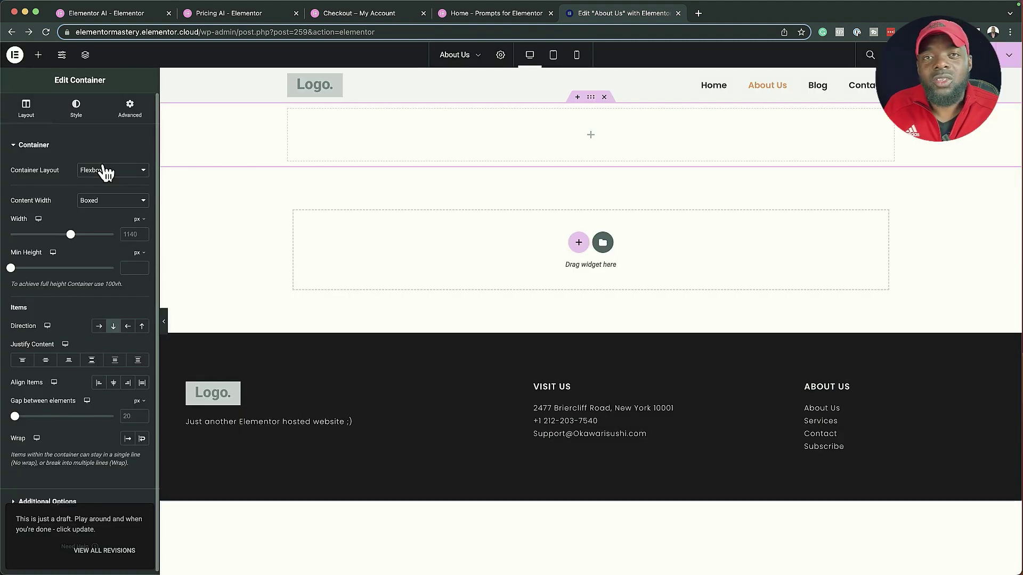
- Set the container's background type to Classic and launch the AI image generator for its image
{"action": "left_click", "coordinate": [79, 116]}
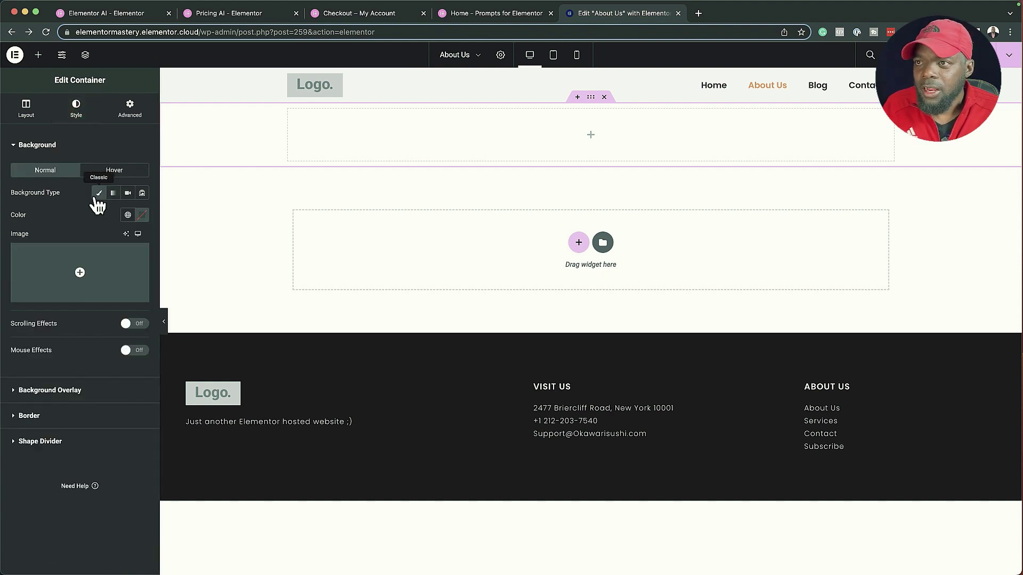
{"action": "left_click", "coordinate": [100, 195]}
{"action": "left_click", "coordinate": [100, 195]}
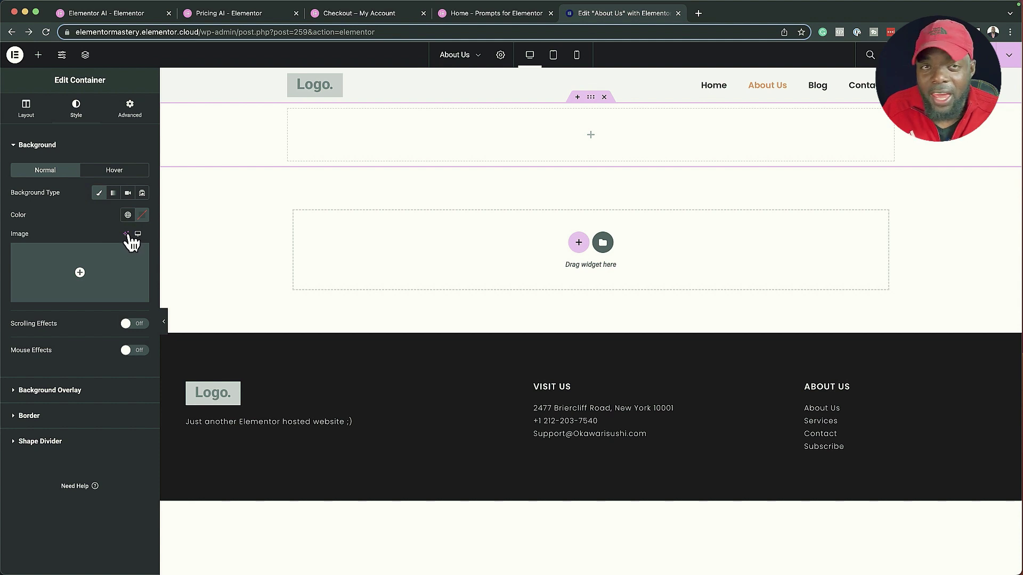
{"action": "left_click", "coordinate": [127, 235]}
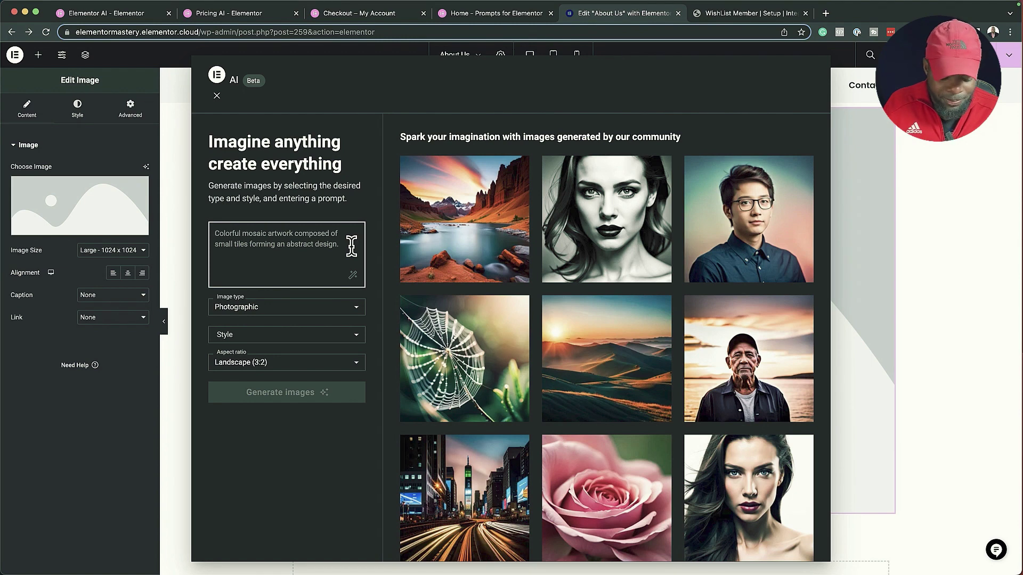
- Generate 'victoria falls' AI images at Landscape (16:9)
{"action": "type", "text": "vict"}
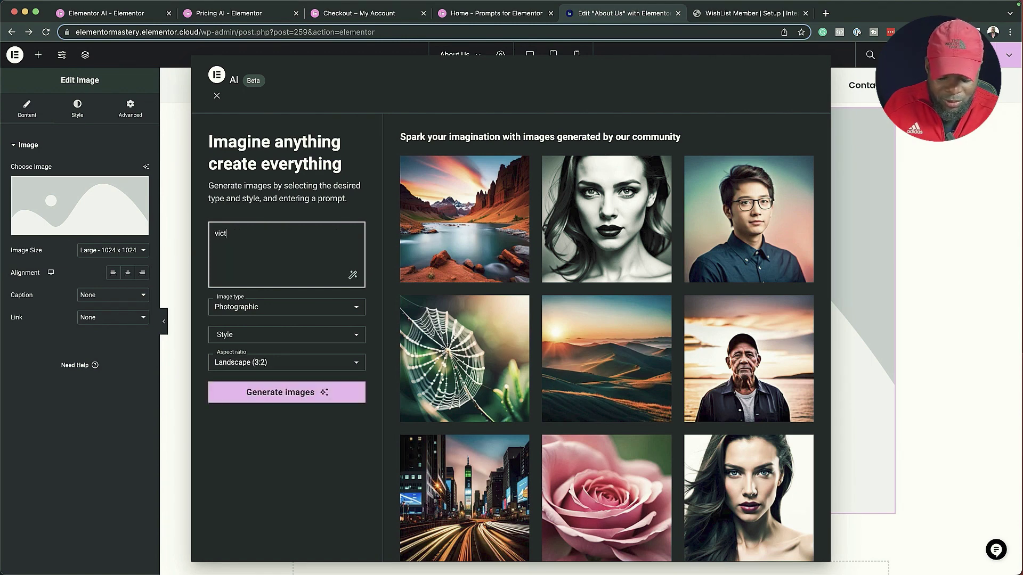
{"action": "type", "text": "oria falls"}
{"action": "left_click", "coordinate": [260, 363]}
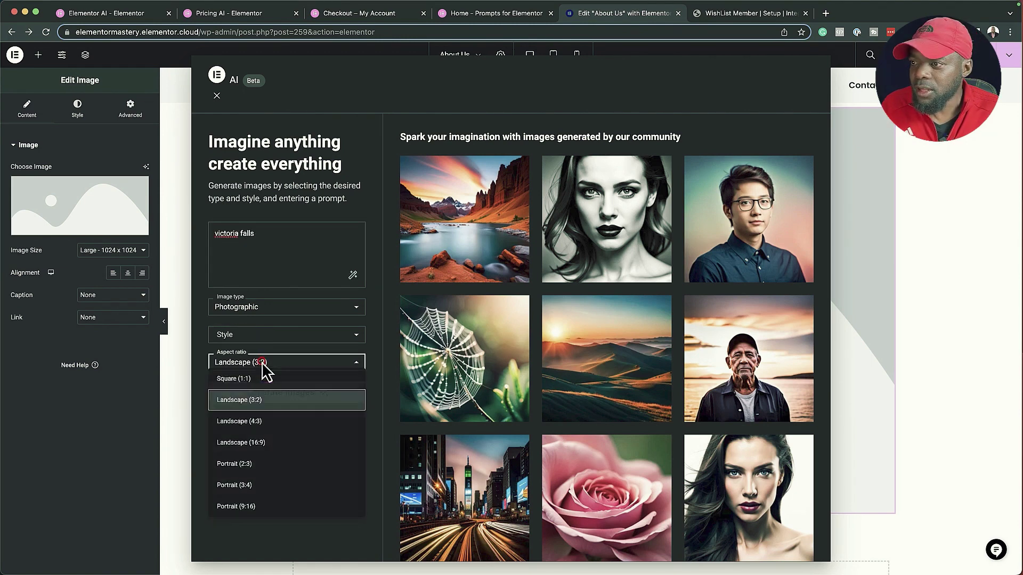
{"action": "left_click", "coordinate": [283, 442]}
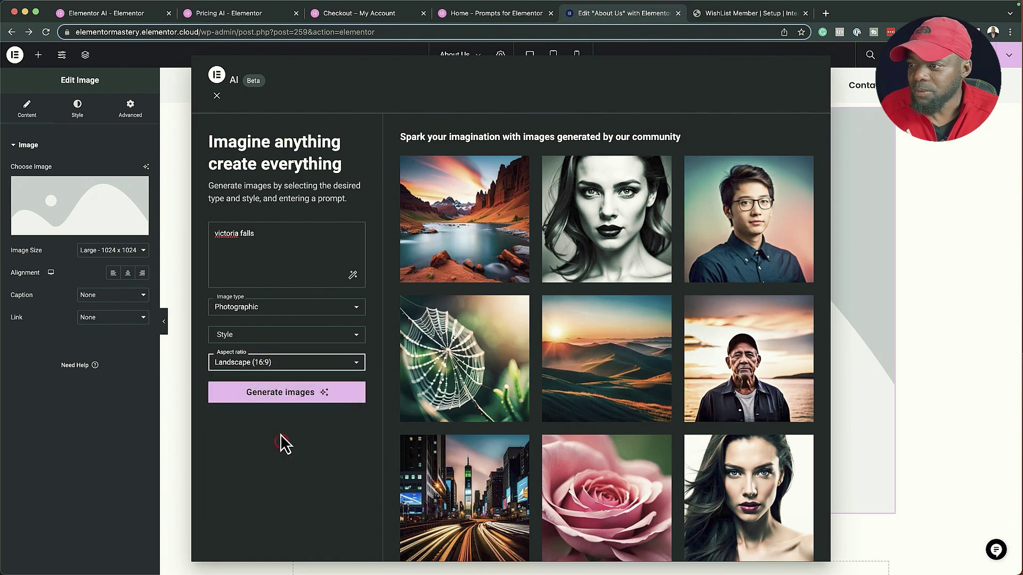
{"action": "left_click", "coordinate": [285, 404]}
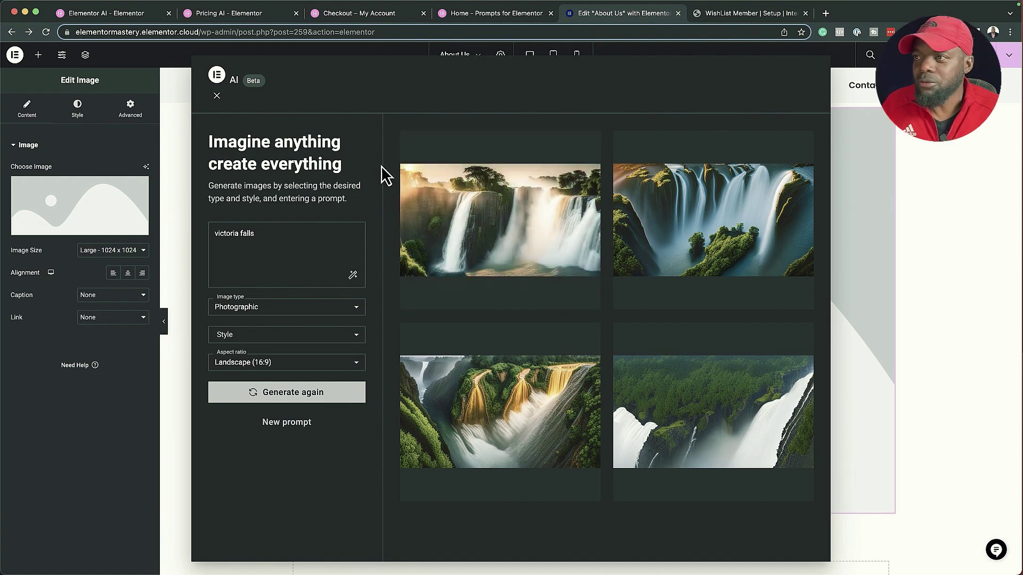
- Discard the Victoria Falls images and go to the Prompts for Elementor gallery
{"action": "left_click", "coordinate": [217, 96]}
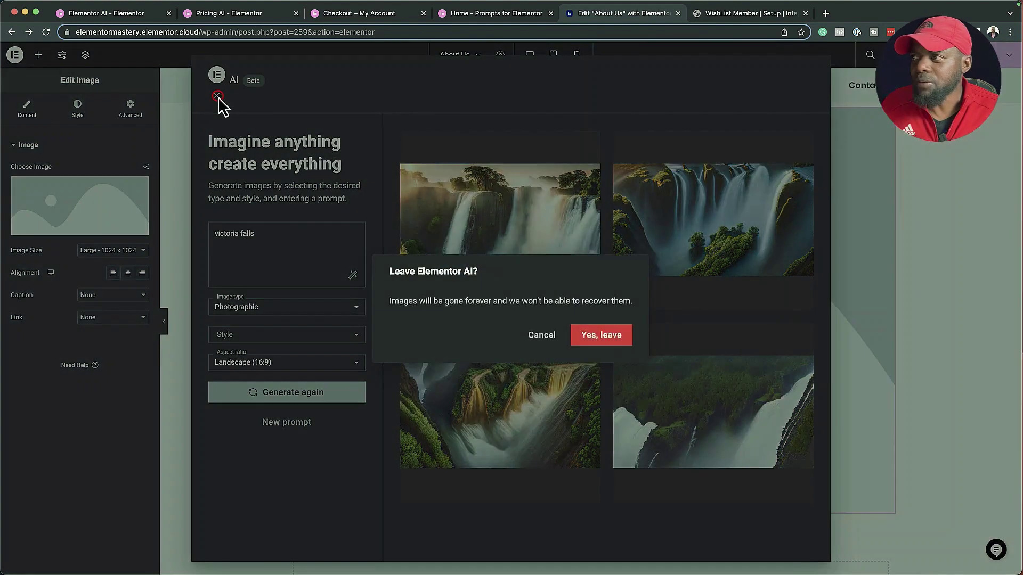
{"action": "left_click", "coordinate": [600, 335]}
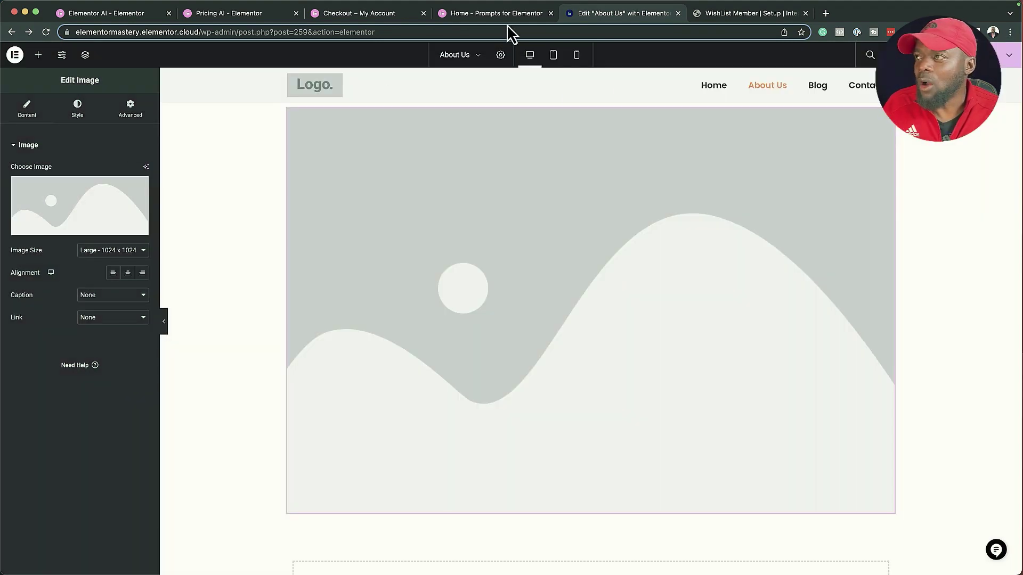
{"action": "left_click", "coordinate": [496, 15]}
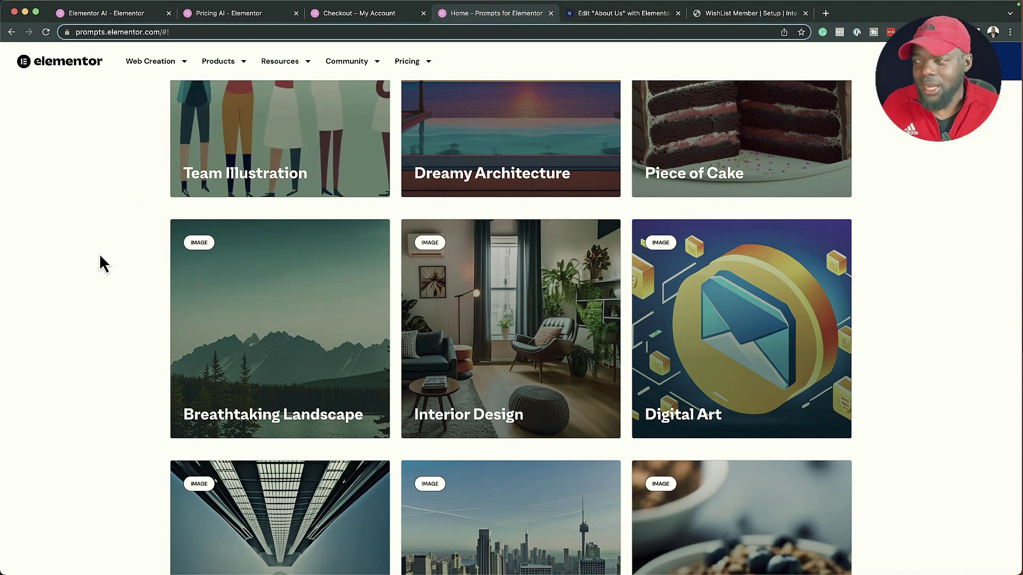
- Copy the Interior Design prompt from the Prompts for Elementor gallery
{"action": "left_click", "coordinate": [545, 376]}
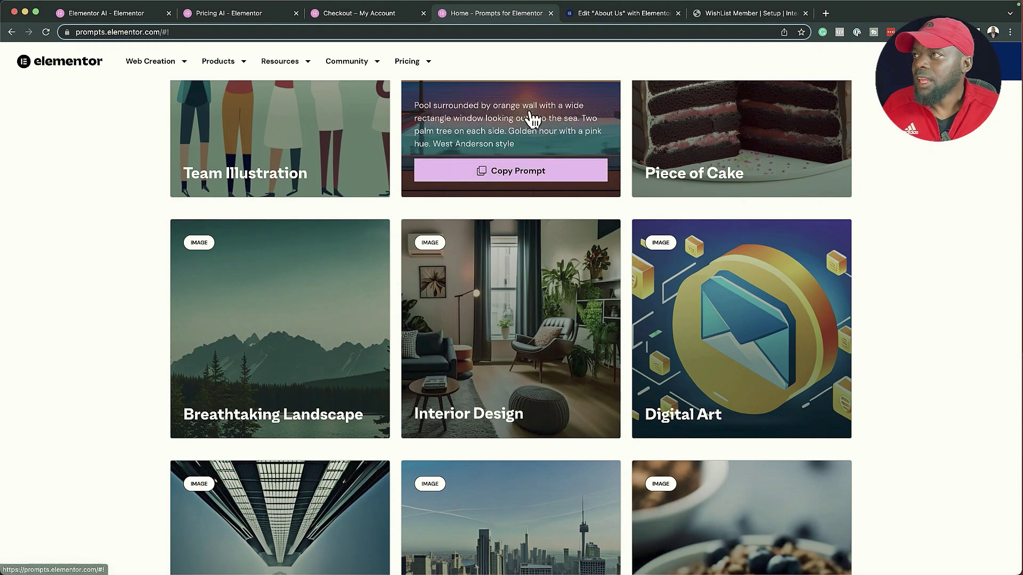
- Paste the Interior Design prompt into the image widget's AI generator and generate images at Landscape (3:2)
{"action": "left_click", "coordinate": [591, 19]}
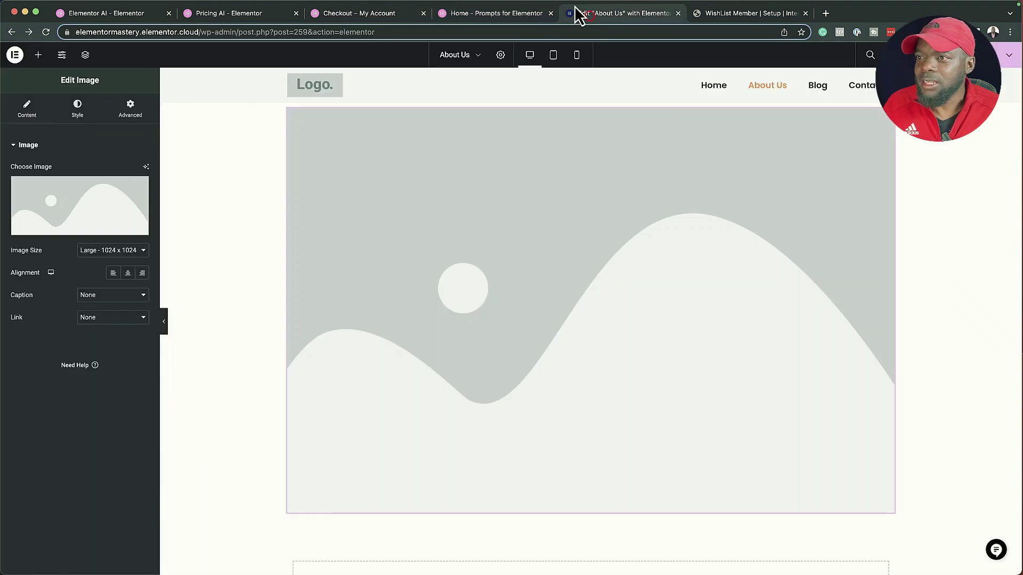
{"action": "left_click", "coordinate": [146, 167]}
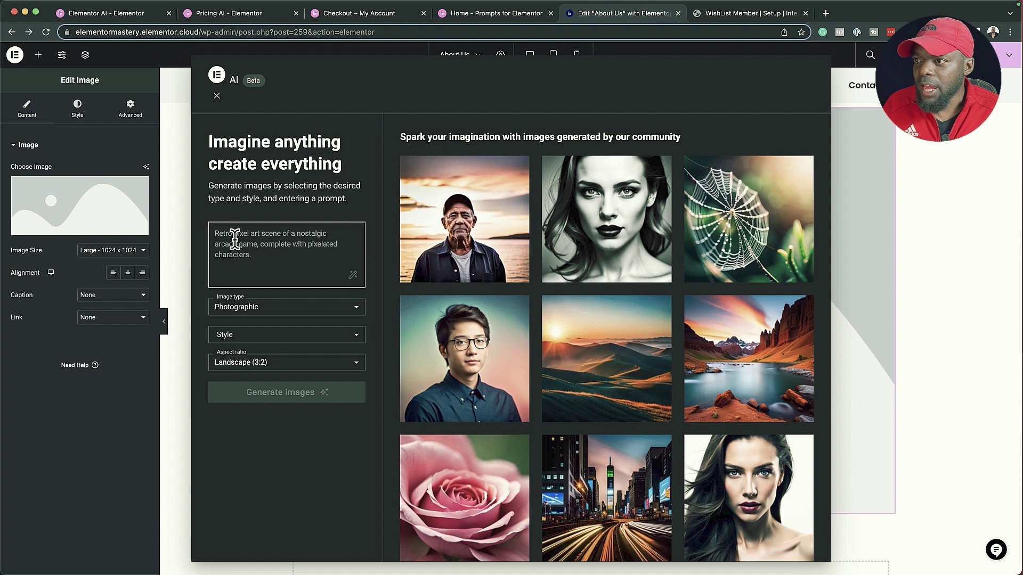
{"action": "left_click", "coordinate": [230, 236]}
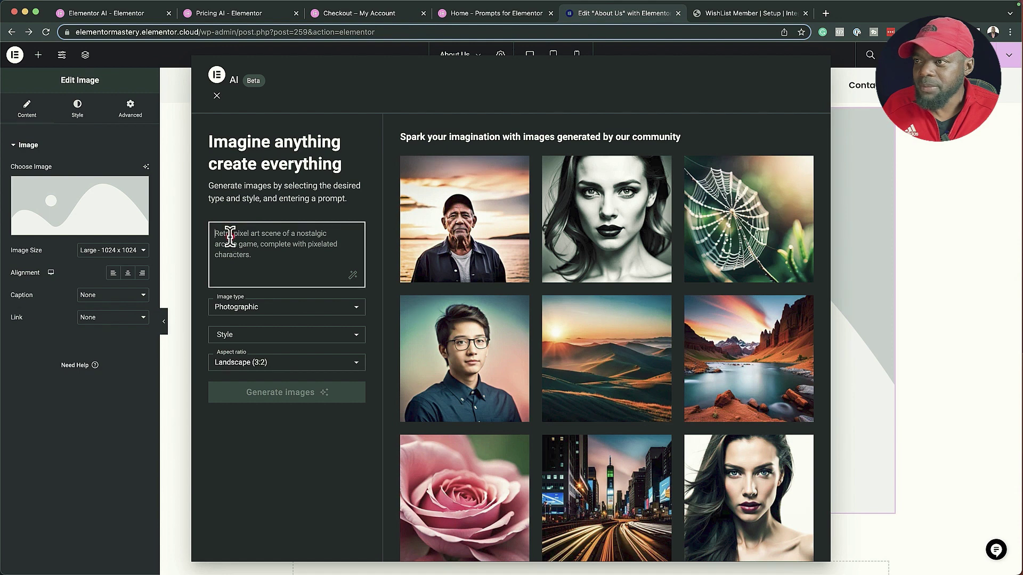
{"action": "key", "text": "ctrl+v"}
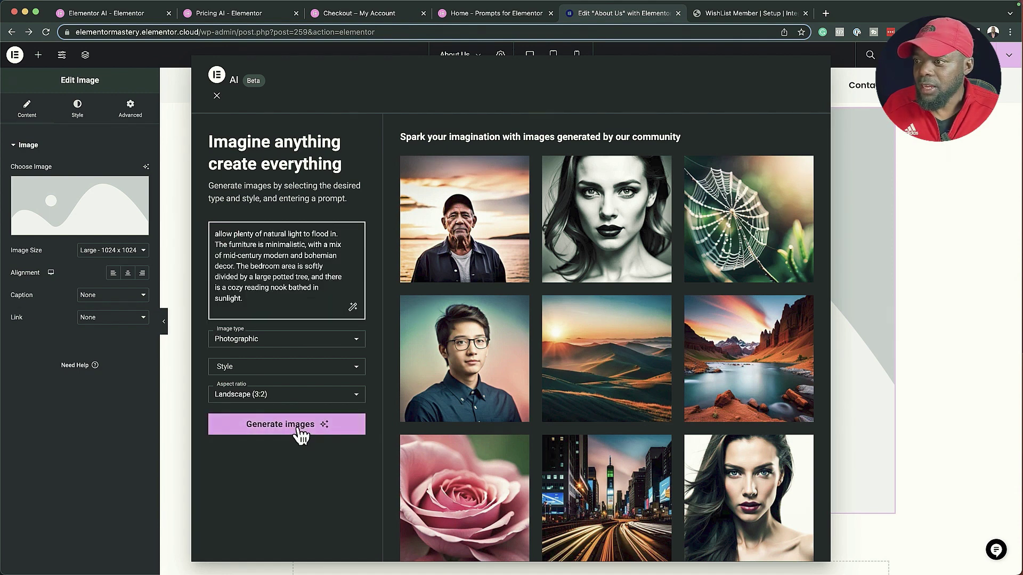
{"action": "left_click", "coordinate": [290, 395]}
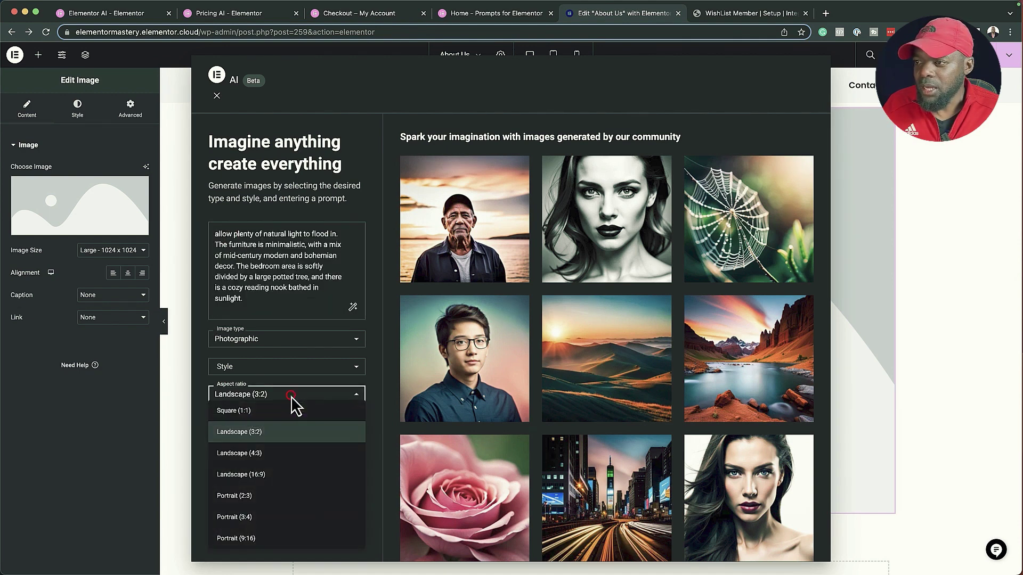
{"action": "left_click", "coordinate": [293, 435]}
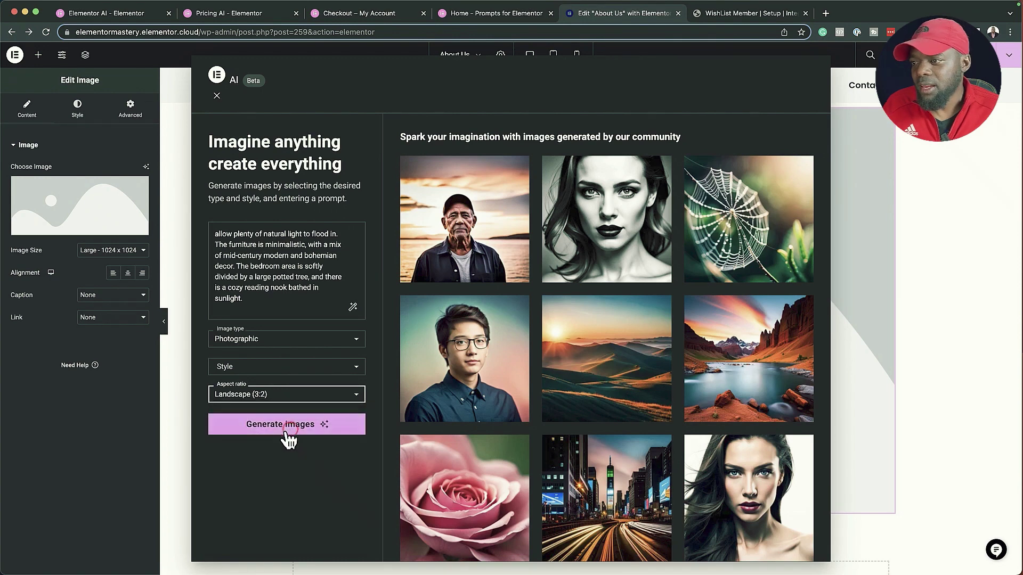
{"action": "left_click", "coordinate": [287, 425]}
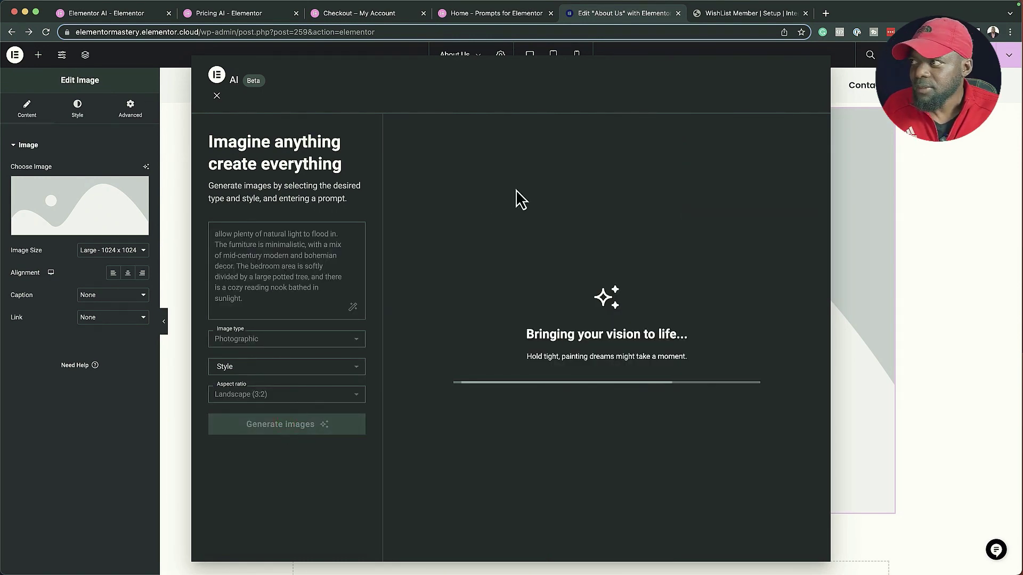
- Browse the Prompts for Elementor gallery and copy the Breakfast Bowl prompt
{"action": "left_click", "coordinate": [495, 14]}
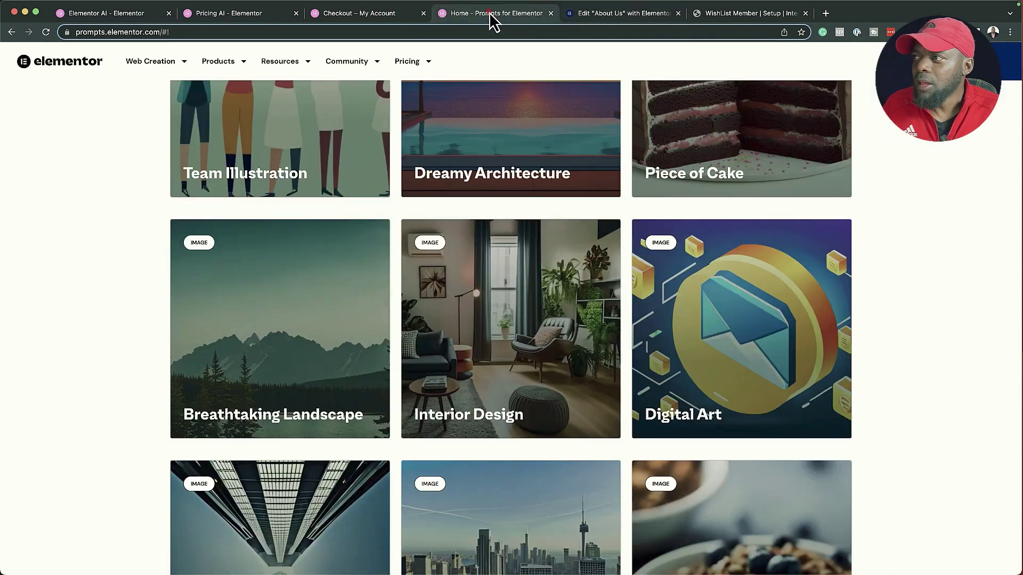
{"action": "scroll", "coordinate": [326, 550], "scroll_direction": "down", "scroll_amount": 5}
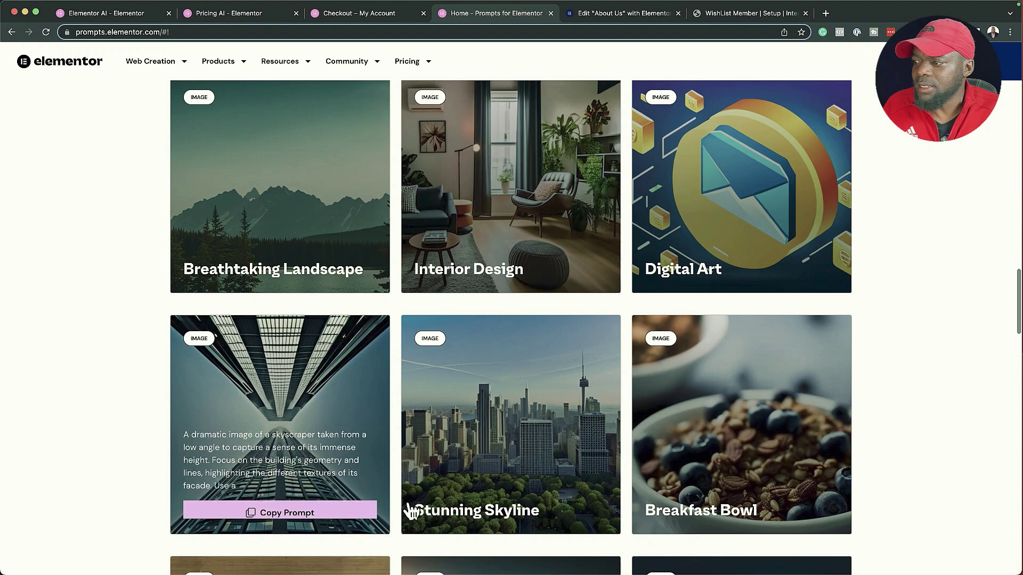
{"action": "mouse_move", "coordinate": [535, 464]}
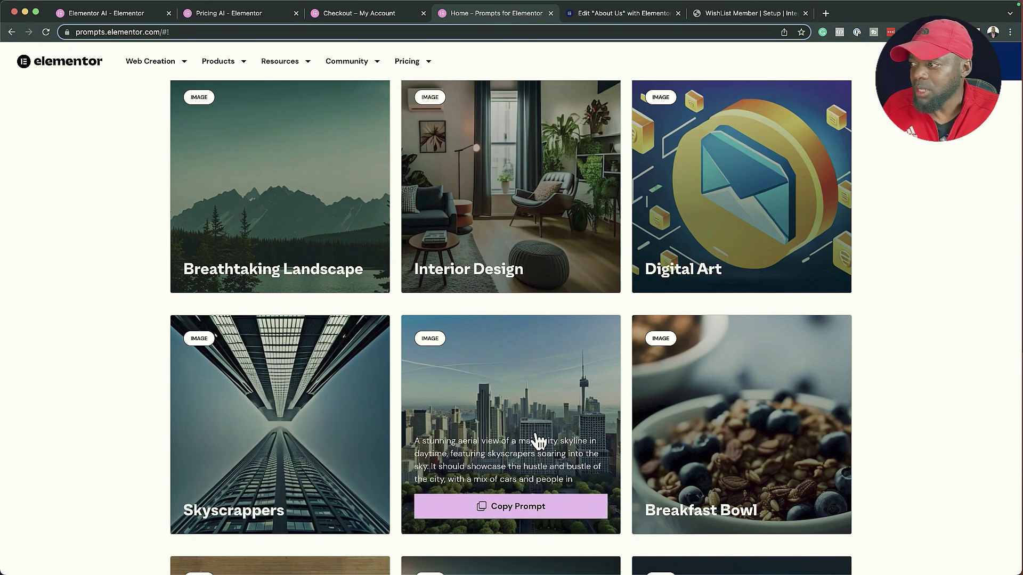
{"action": "scroll", "coordinate": [522, 442], "scroll_direction": "down", "scroll_amount": 2}
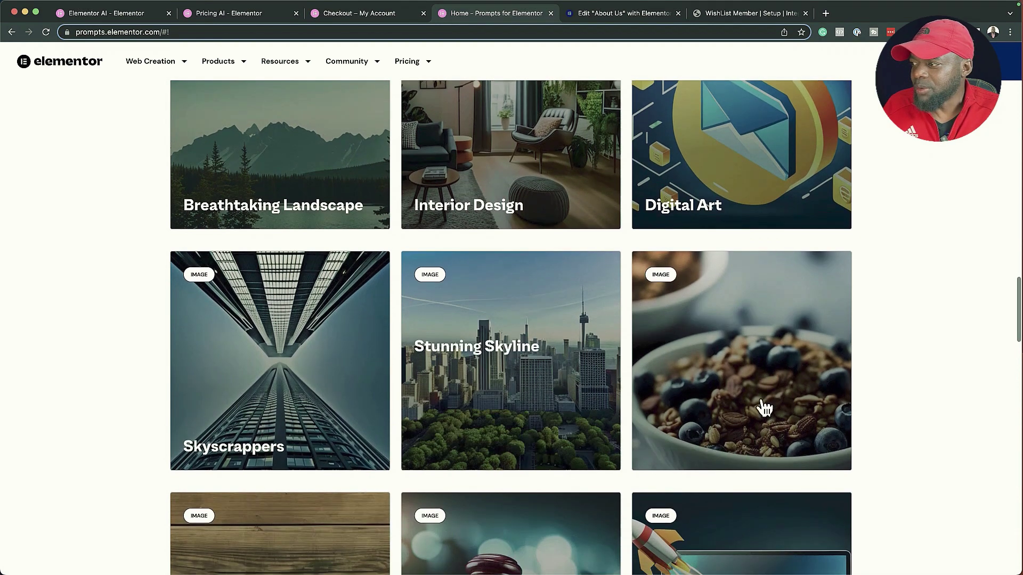
{"action": "mouse_move", "coordinate": [754, 417]}
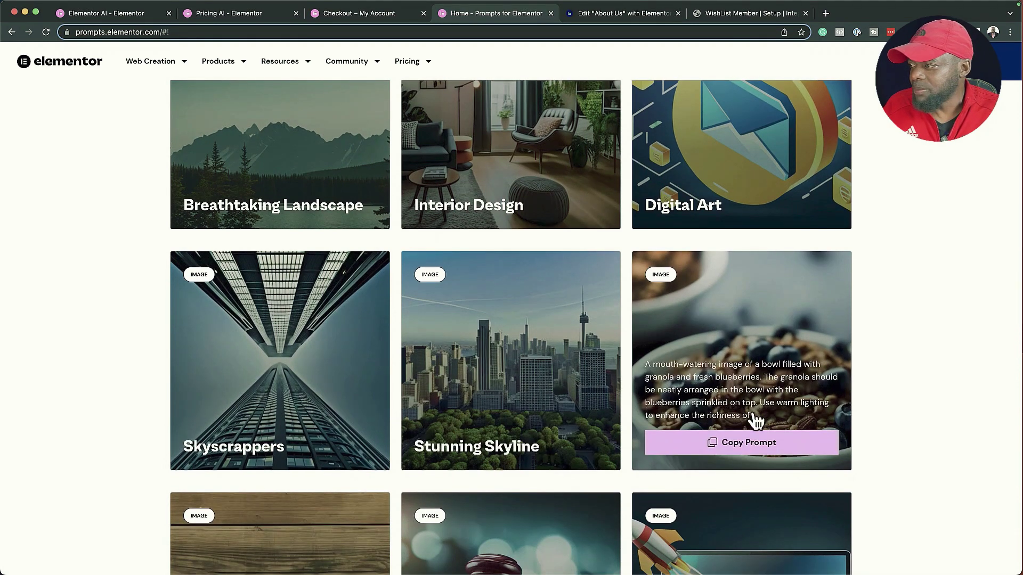
{"action": "scroll", "coordinate": [763, 443], "scroll_direction": "down", "scroll_amount": 5}
{"action": "scroll", "coordinate": [763, 442], "scroll_direction": "down", "scroll_amount": 2}
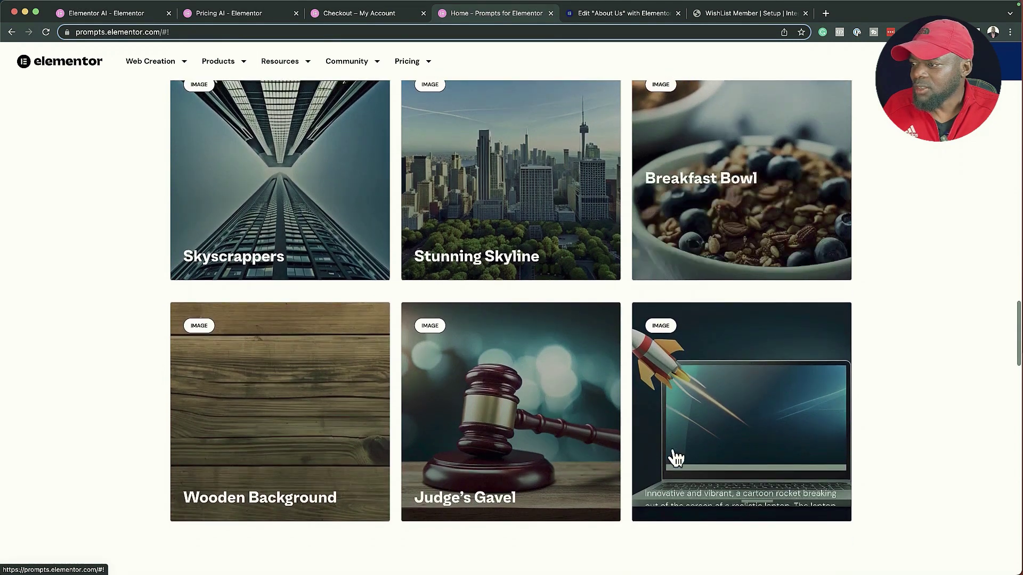
{"action": "mouse_move", "coordinate": [566, 485]}
{"action": "scroll", "coordinate": [566, 477], "scroll_direction": "down", "scroll_amount": 1}
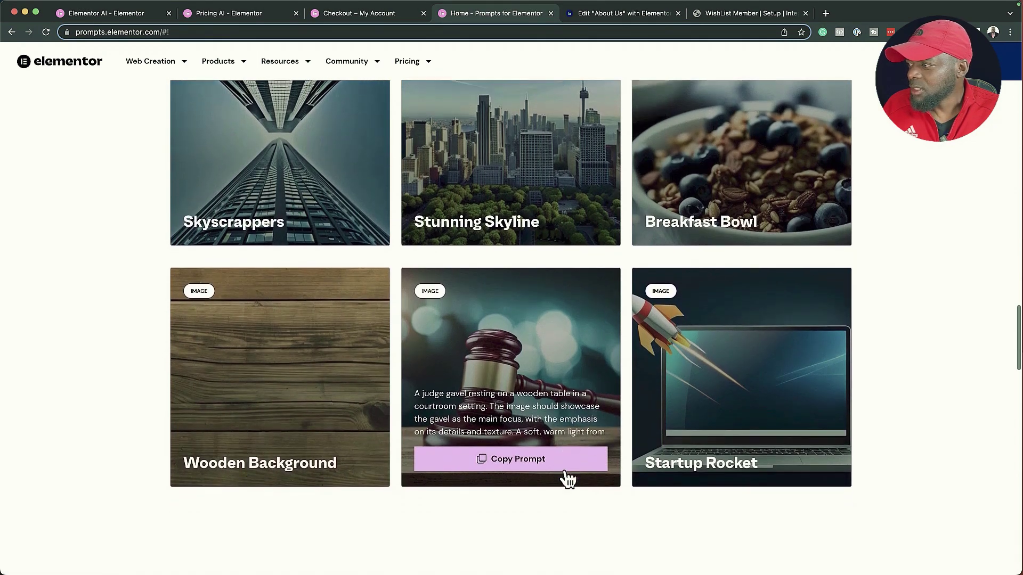
{"action": "mouse_move", "coordinate": [298, 409]}
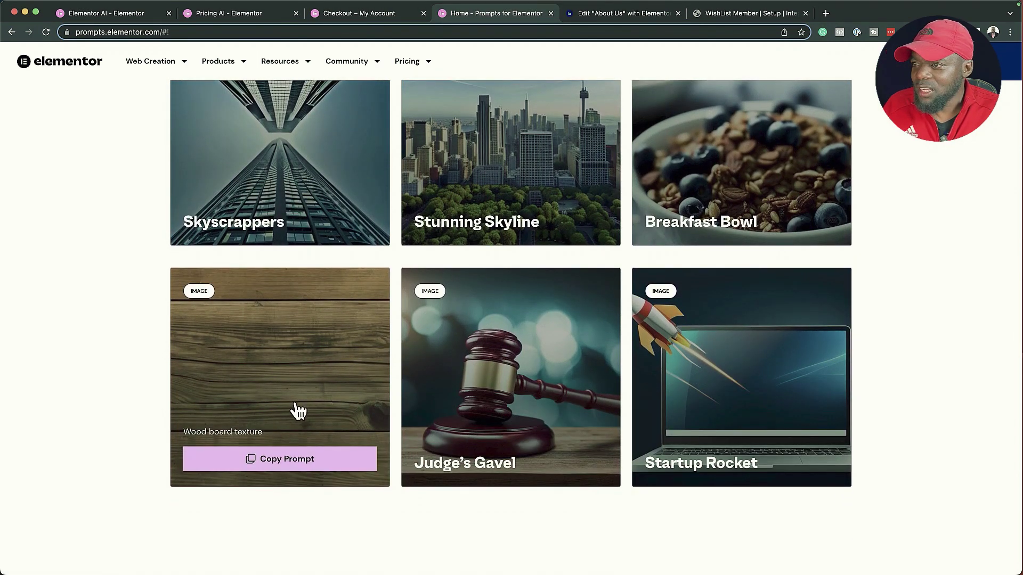
{"action": "mouse_move", "coordinate": [428, 413]}
{"action": "scroll", "coordinate": [429, 413], "scroll_direction": "up", "scroll_amount": 1}
{"action": "scroll", "coordinate": [555, 318], "scroll_direction": "up", "scroll_amount": 2}
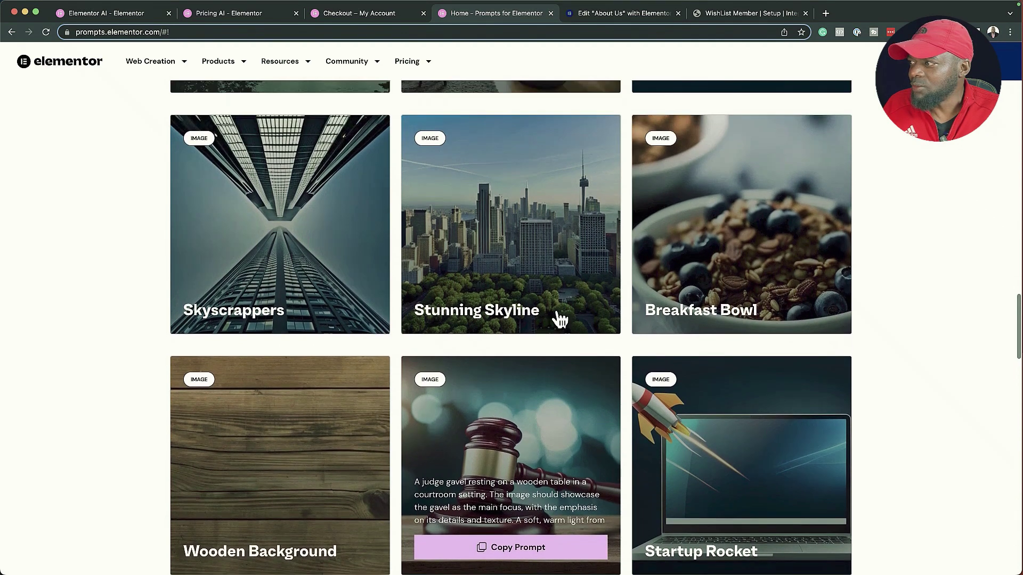
{"action": "mouse_move", "coordinate": [712, 270]}
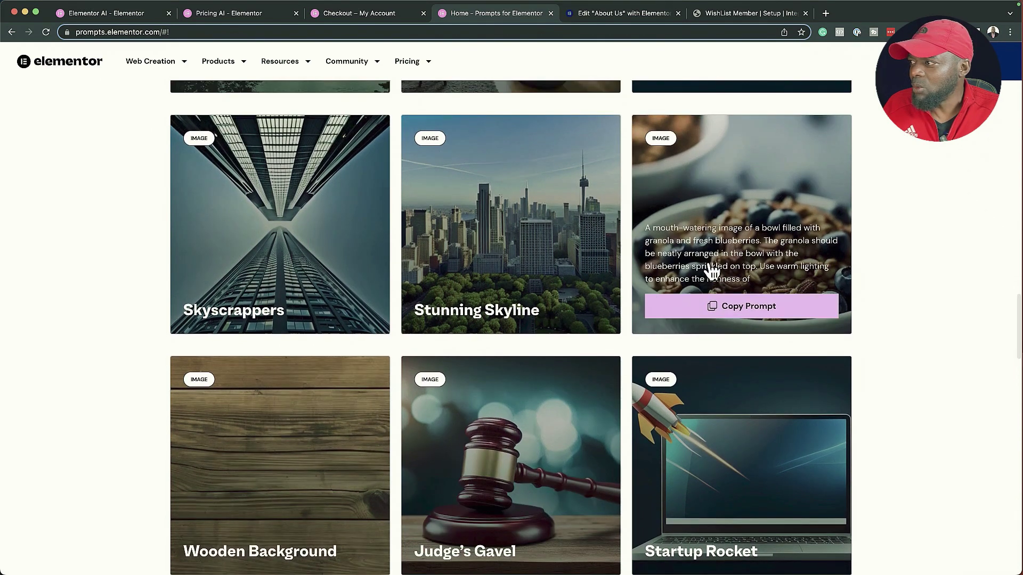
{"action": "left_click", "coordinate": [736, 312]}
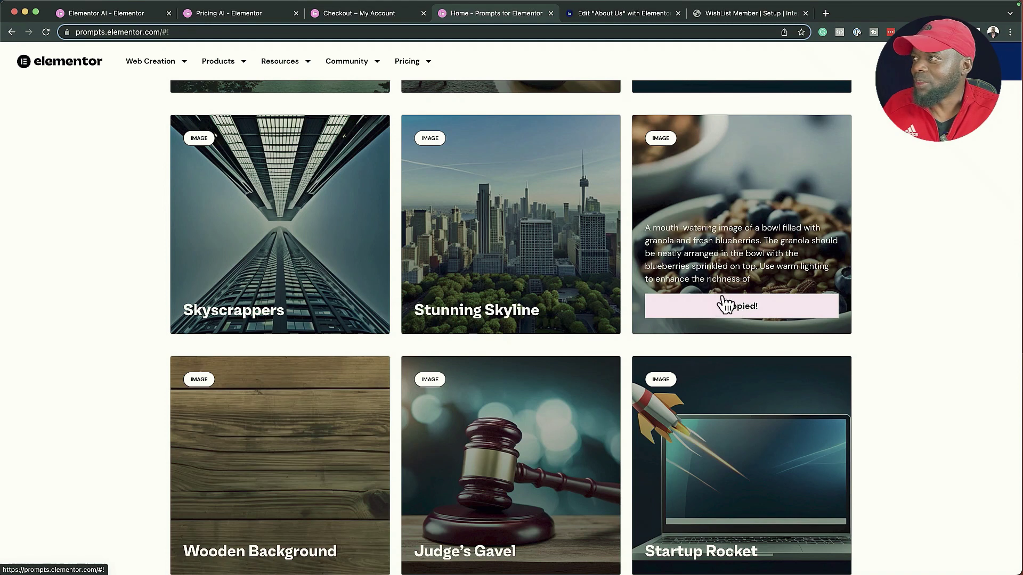
{"action": "left_click", "coordinate": [630, 14]}
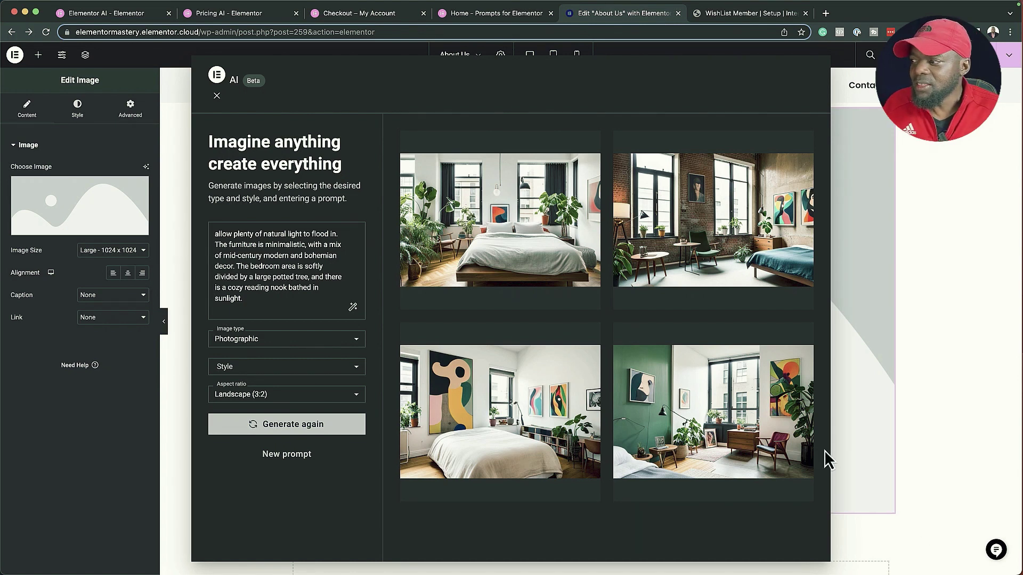
- Place the top-right brick-walled loft bedroom image into the image widget
{"action": "mouse_move", "coordinate": [736, 266]}
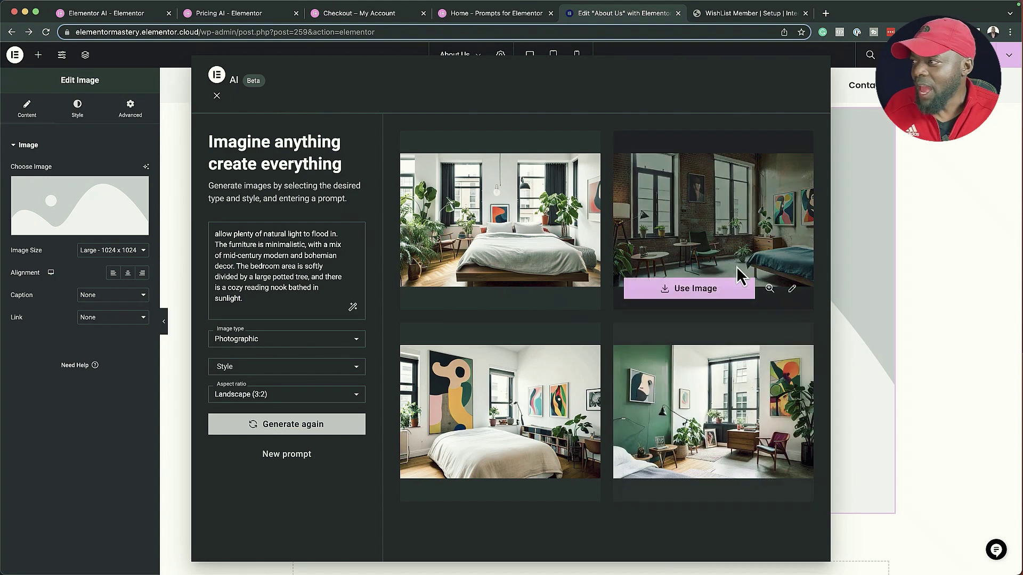
{"action": "left_click", "coordinate": [711, 294]}
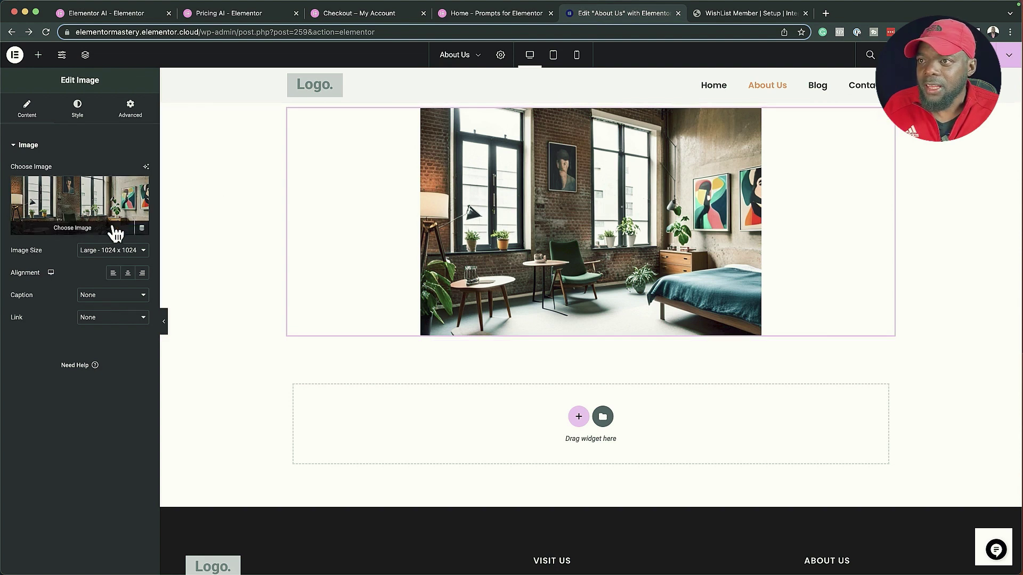
- Upscale the loft bedroom image from 512 to 1024 with AI Resize and use it
{"action": "left_click", "coordinate": [146, 167]}
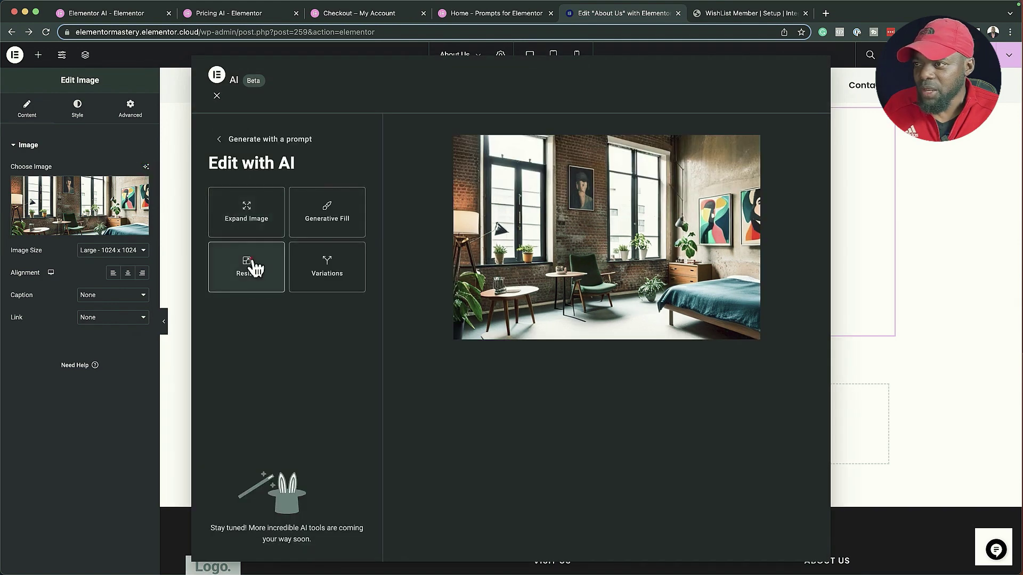
{"action": "left_click", "coordinate": [254, 268]}
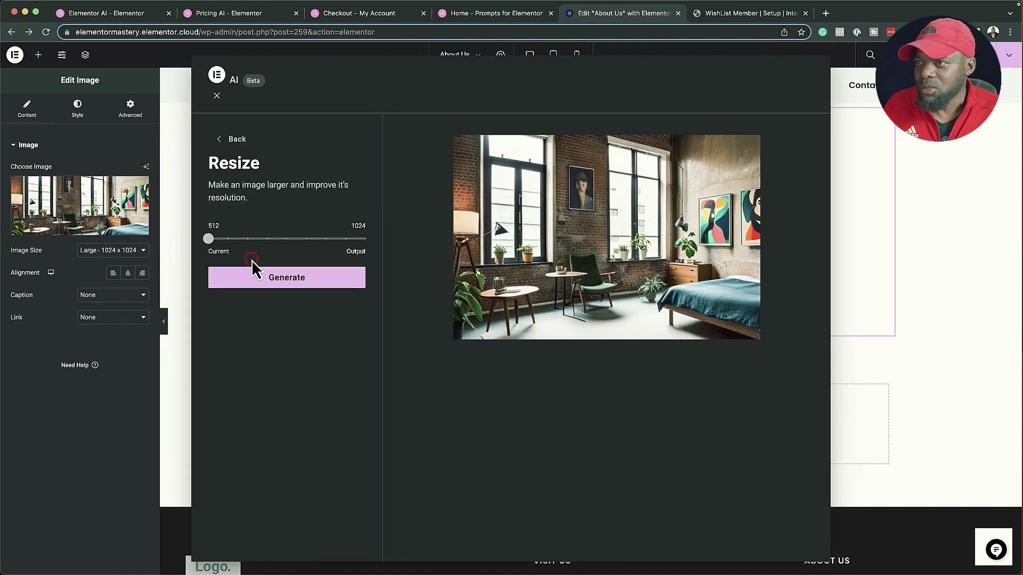
{"action": "left_click_drag", "start_coordinate": [208, 238], "coordinate": [366, 254]}
{"action": "left_click", "coordinate": [285, 286]}
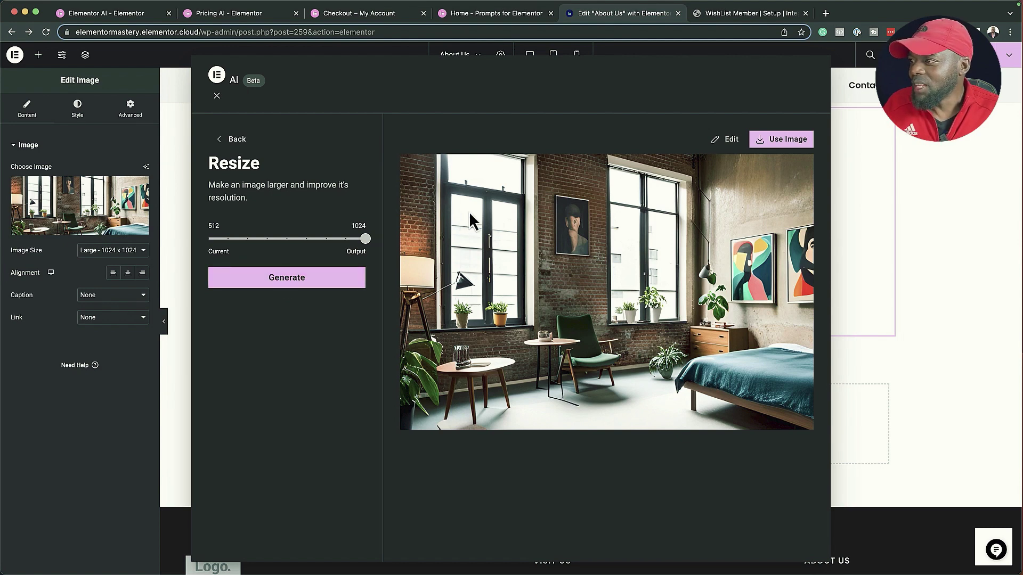
{"action": "left_click", "coordinate": [793, 145]}
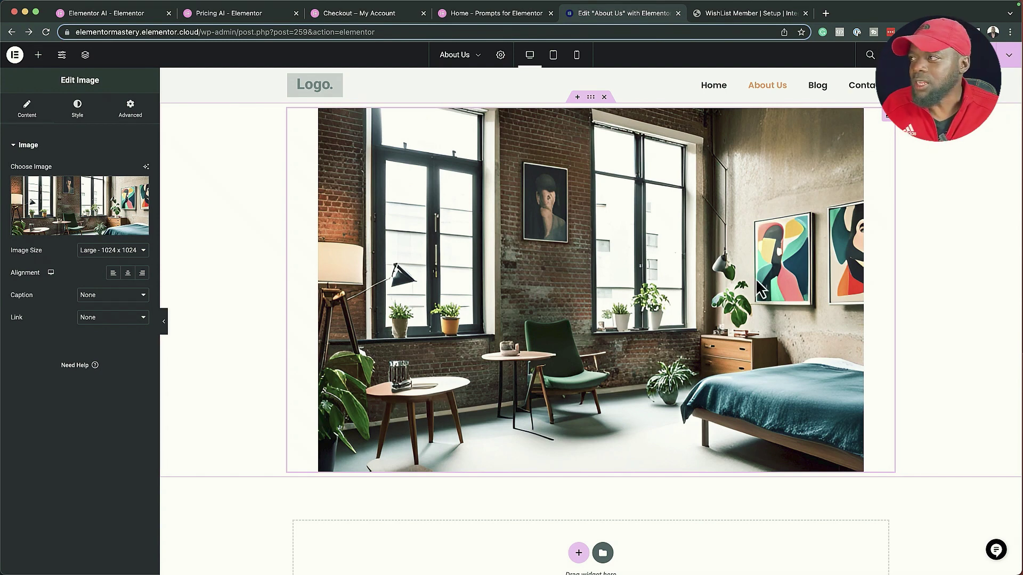
- Replace the old image section with a new single-column Flexbox container
{"action": "left_click", "coordinate": [604, 97]}
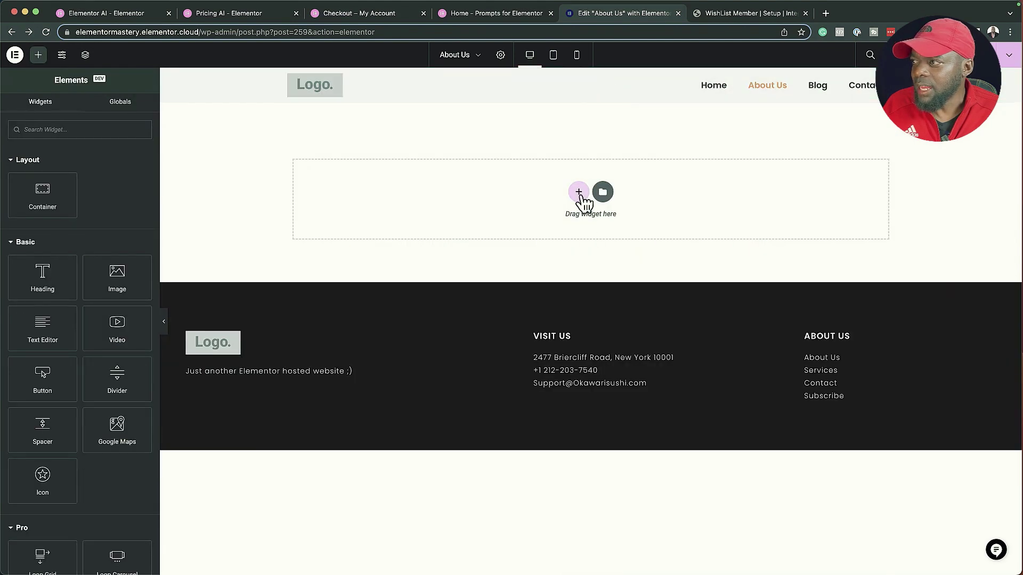
{"action": "left_click", "coordinate": [579, 191]}
{"action": "left_click", "coordinate": [554, 226]}
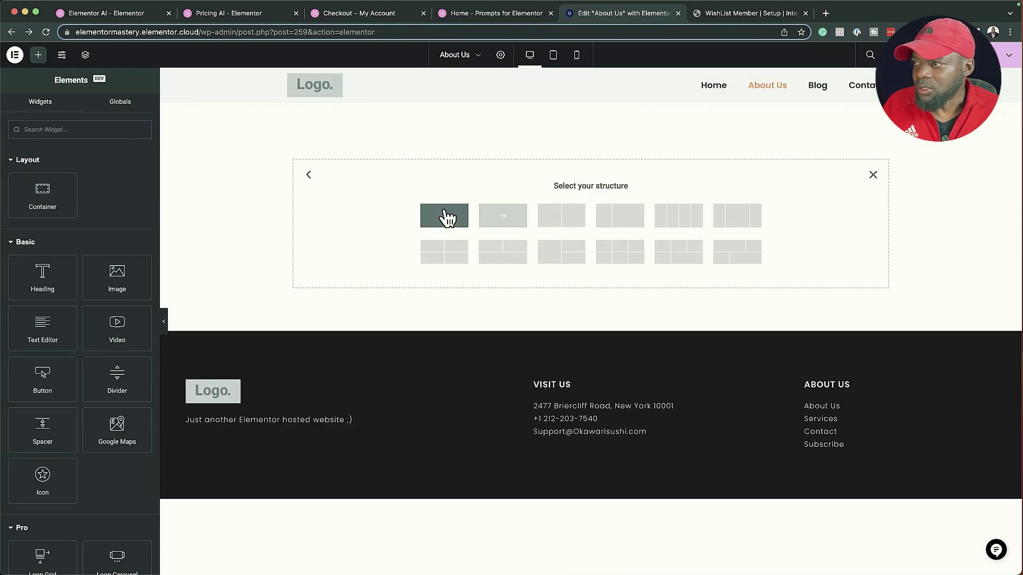
{"action": "left_click", "coordinate": [444, 216]}
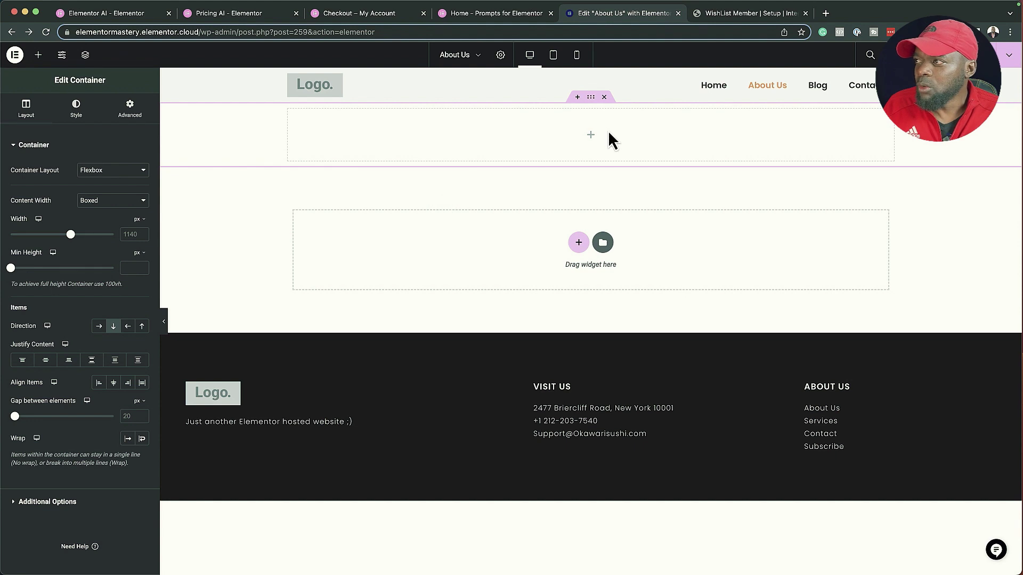
{"action": "left_click", "coordinate": [591, 96]}
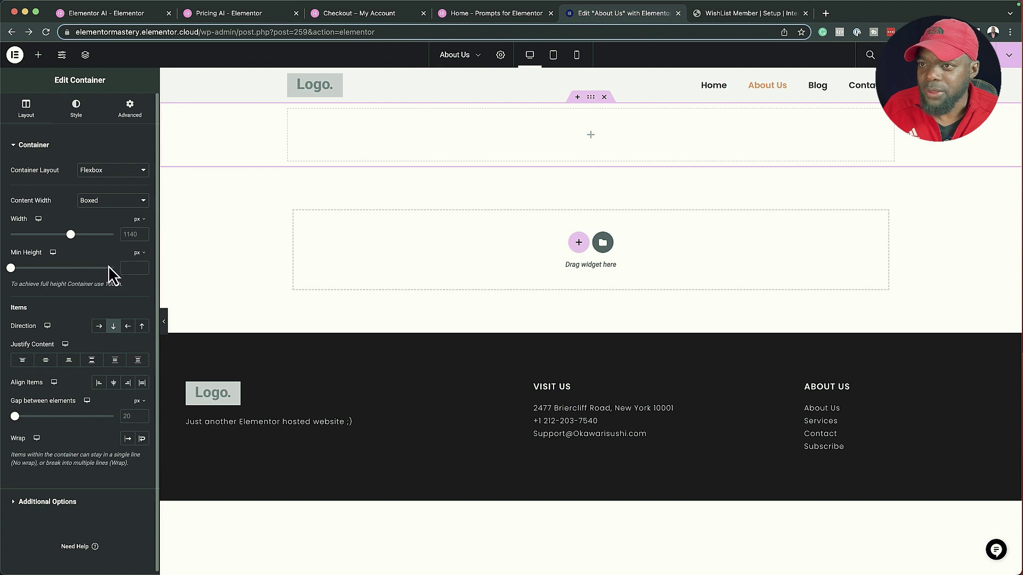
- Set the container's minimum height to 100 vh
{"action": "left_click", "coordinate": [140, 253]}
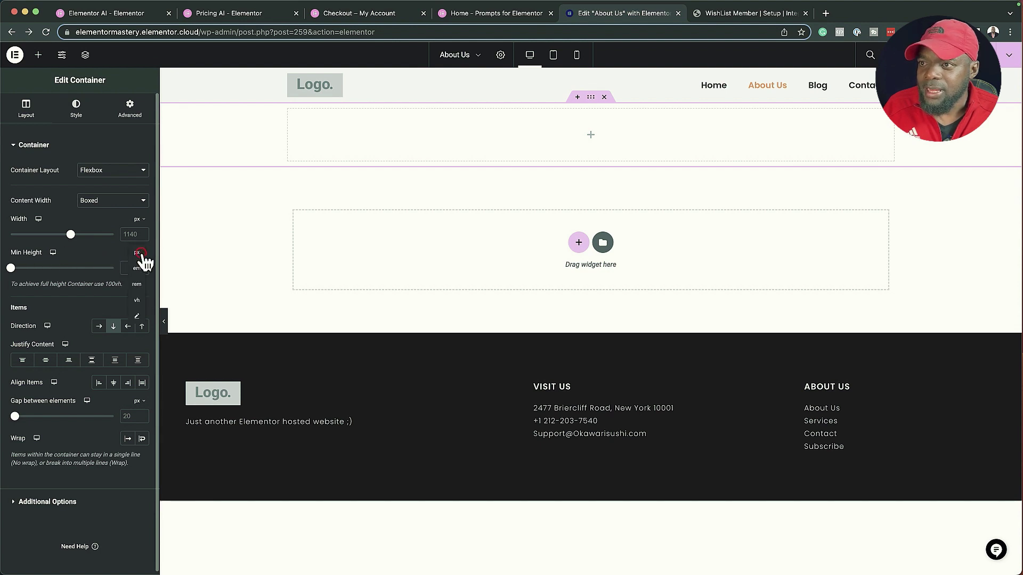
{"action": "left_click", "coordinate": [137, 300]}
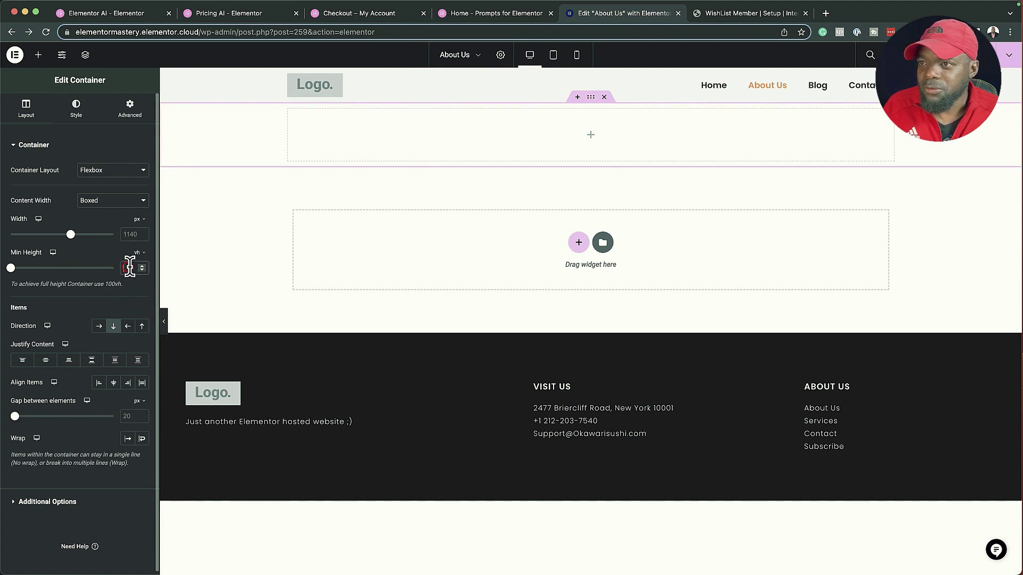
{"action": "type", "text": "100"}
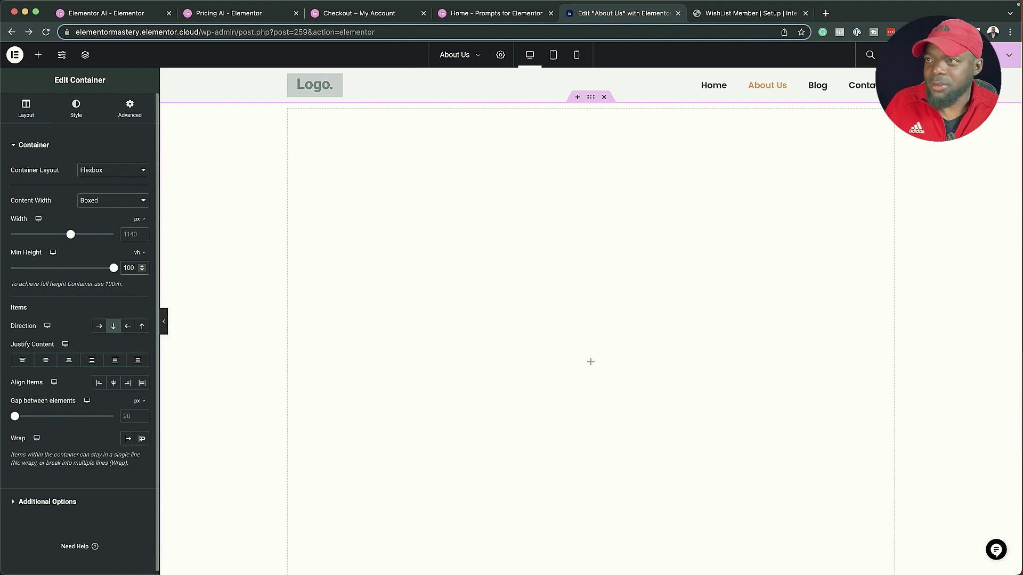
- Give the container a Classic background using the loft room photo from the Media Library
{"action": "left_click", "coordinate": [77, 106]}
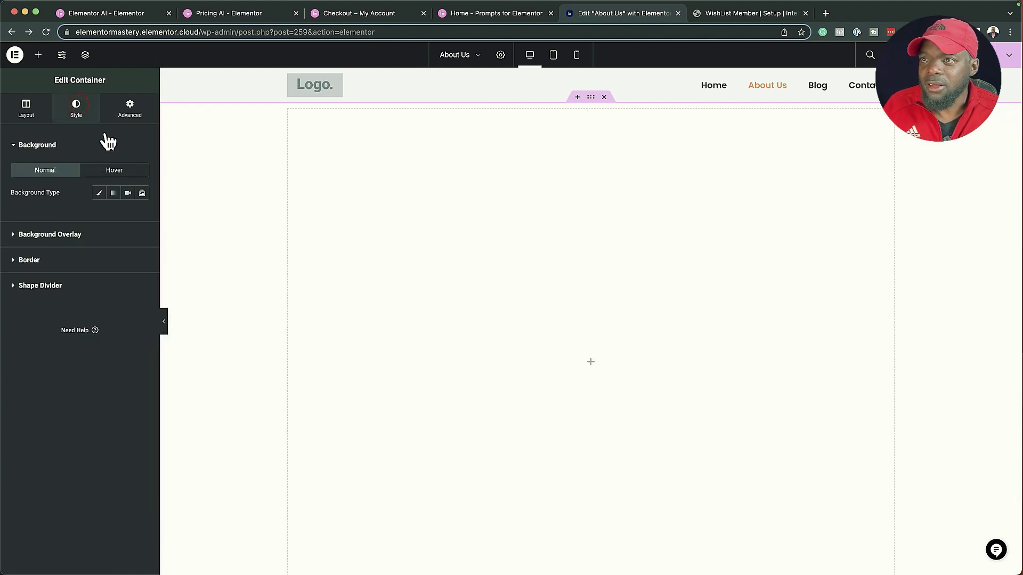
{"action": "left_click", "coordinate": [98, 193]}
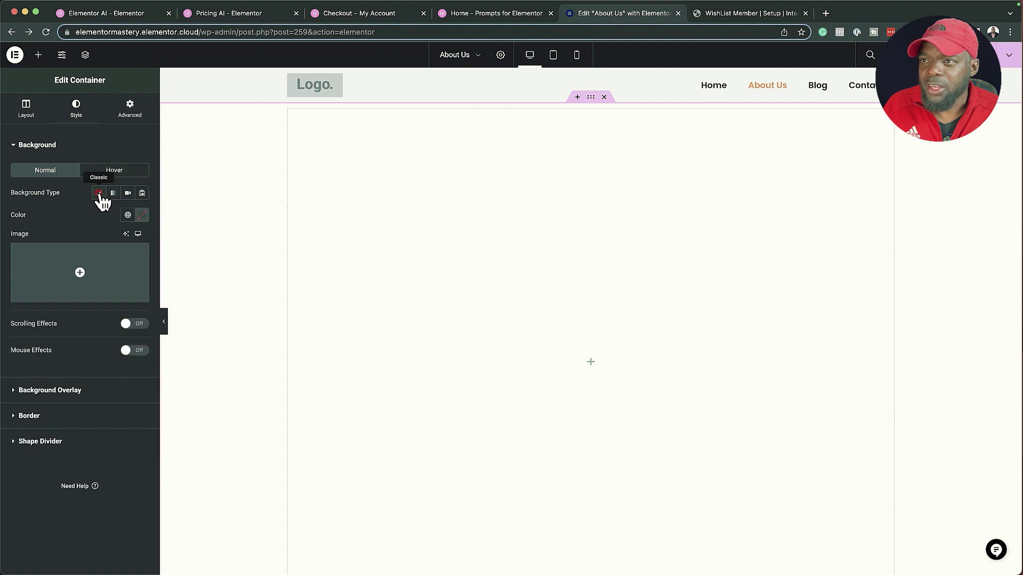
{"action": "left_click", "coordinate": [85, 272]}
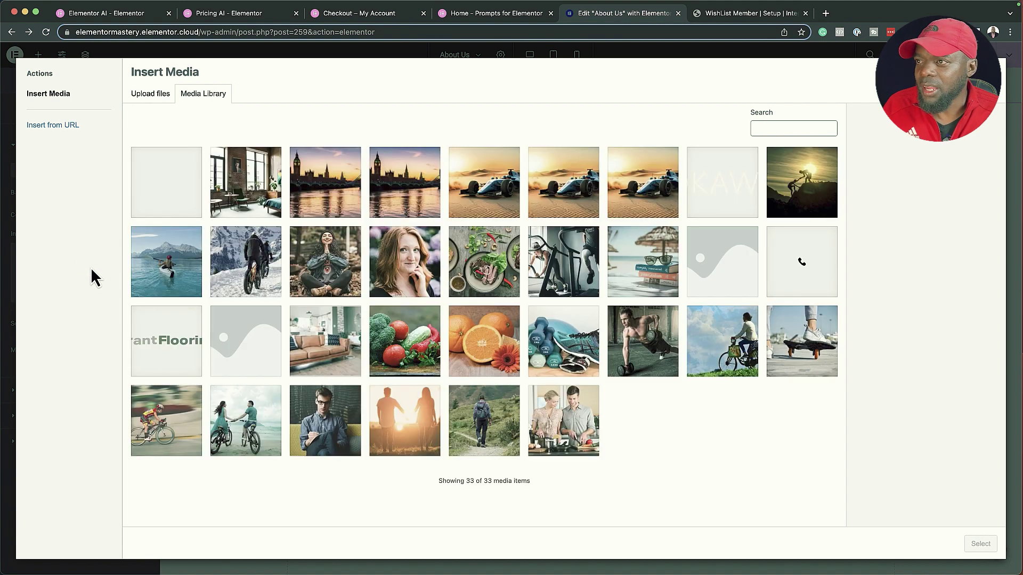
{"action": "left_click", "coordinate": [166, 194]}
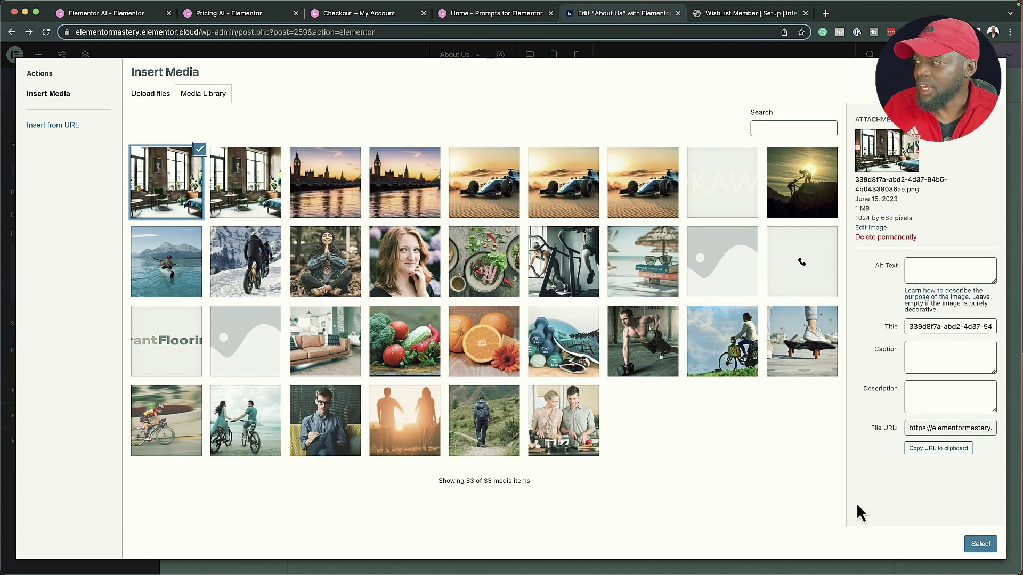
{"action": "left_click", "coordinate": [985, 544]}
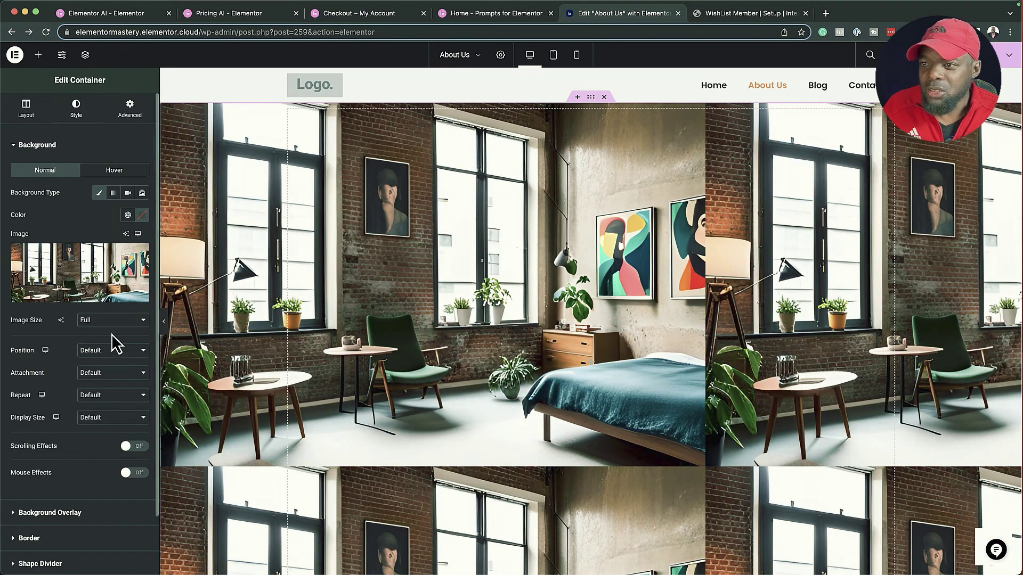
- Set the background to Center Center position, No-repeat and Cover size
{"action": "left_click", "coordinate": [110, 351]}
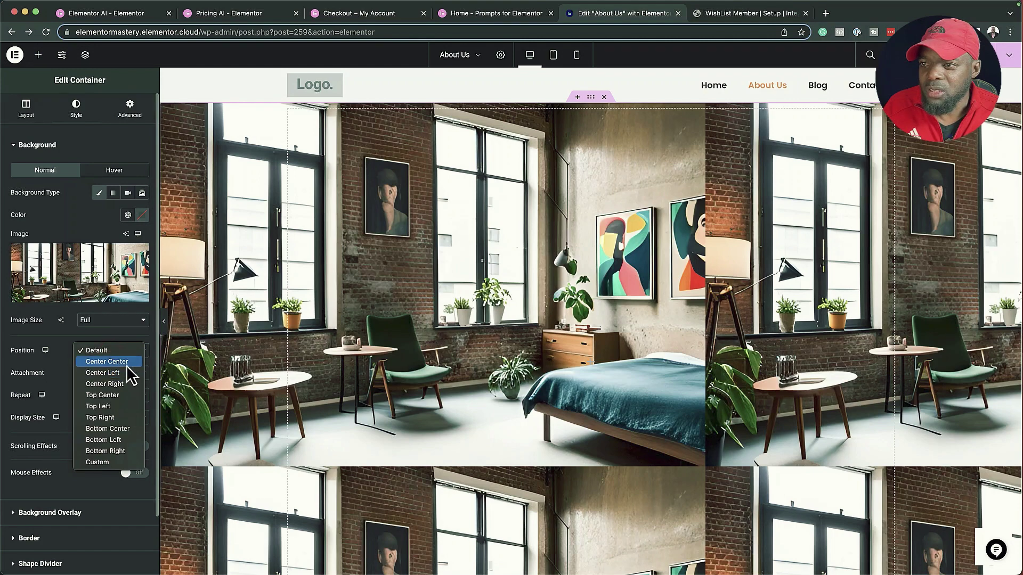
{"action": "left_click", "coordinate": [127, 363]}
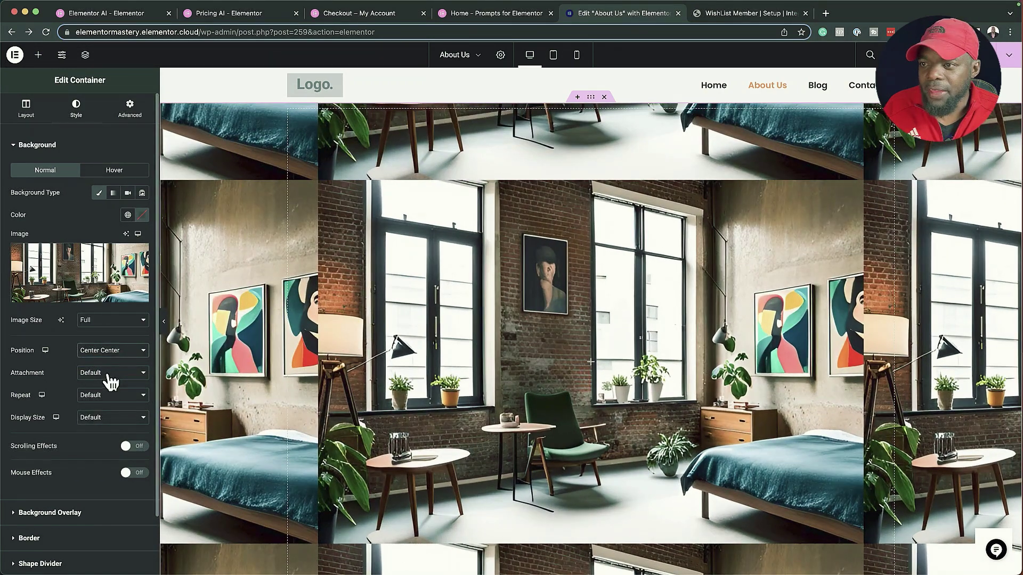
{"action": "left_click", "coordinate": [113, 396]}
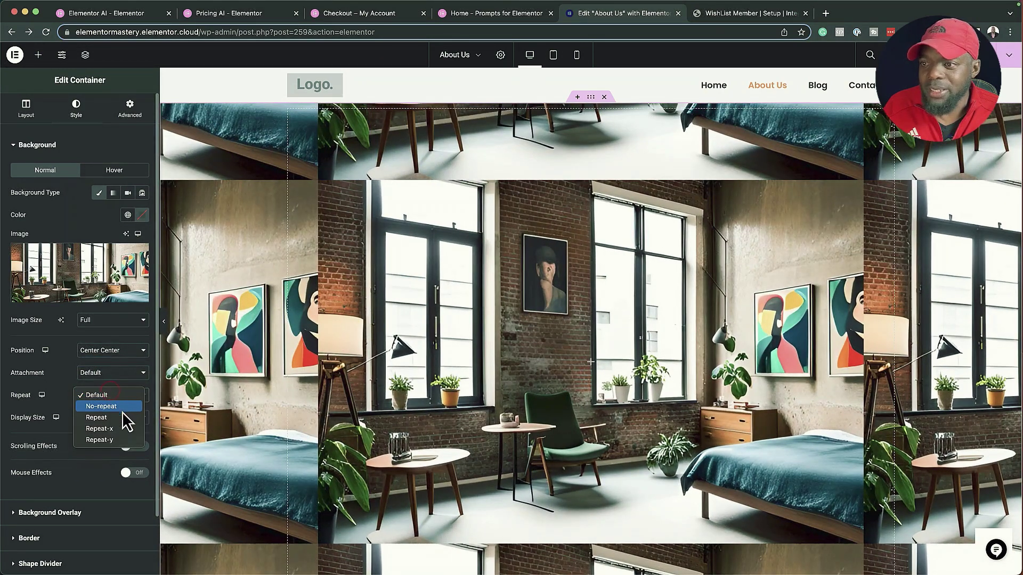
{"action": "left_click", "coordinate": [121, 408]}
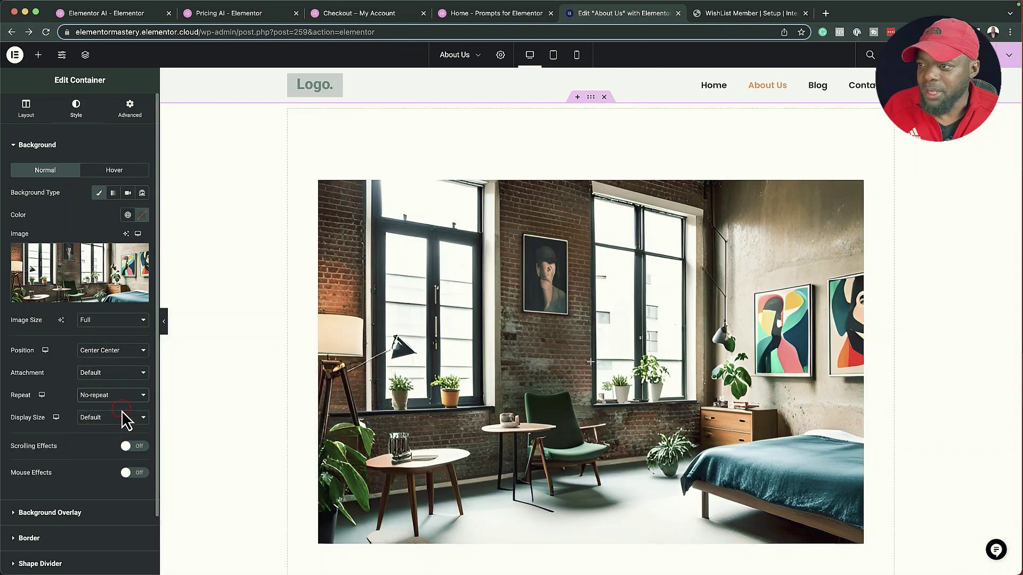
{"action": "left_click", "coordinate": [117, 420]}
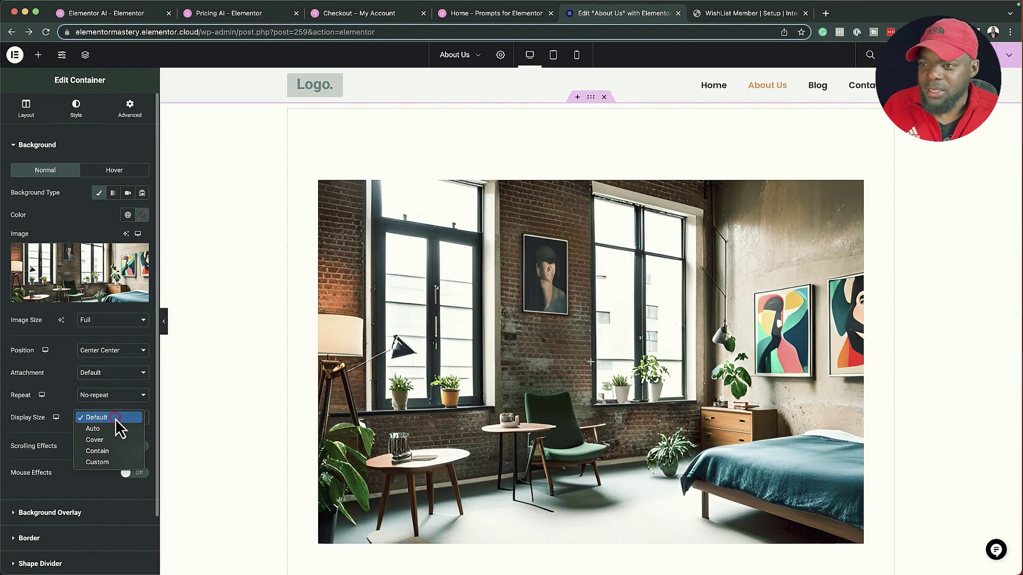
{"action": "left_click", "coordinate": [118, 441]}
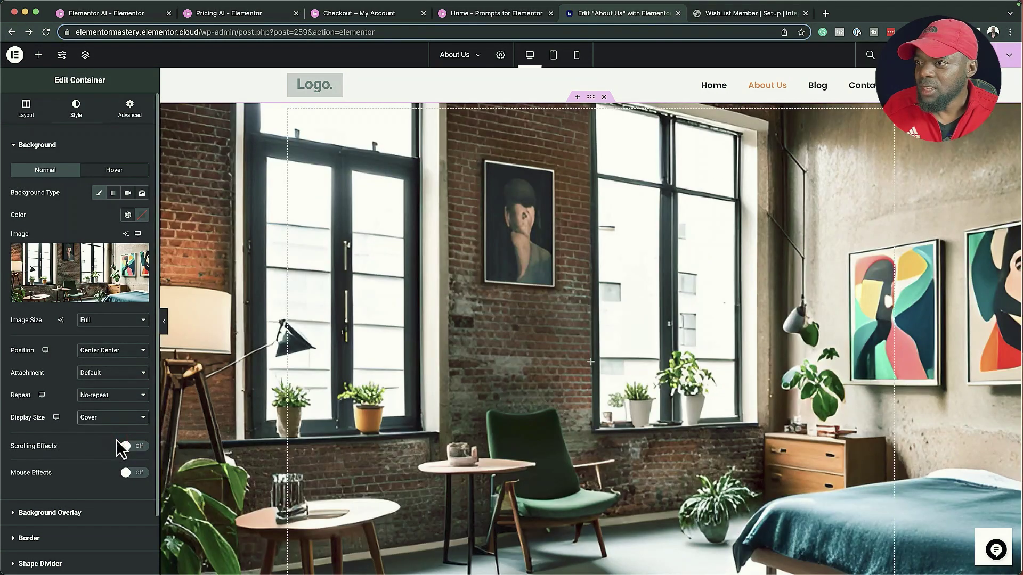
{"action": "scroll", "coordinate": [490, 374], "scroll_direction": "down", "scroll_amount": 3}
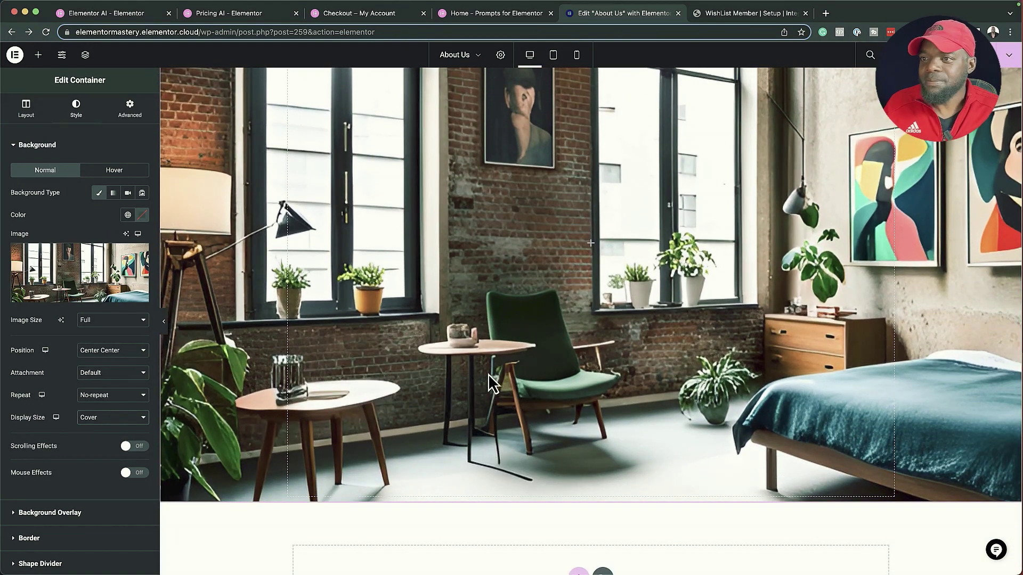
{"action": "scroll", "coordinate": [471, 354], "scroll_direction": "up", "scroll_amount": 2}
{"action": "scroll", "coordinate": [470, 355], "scroll_direction": "up", "scroll_amount": 2}
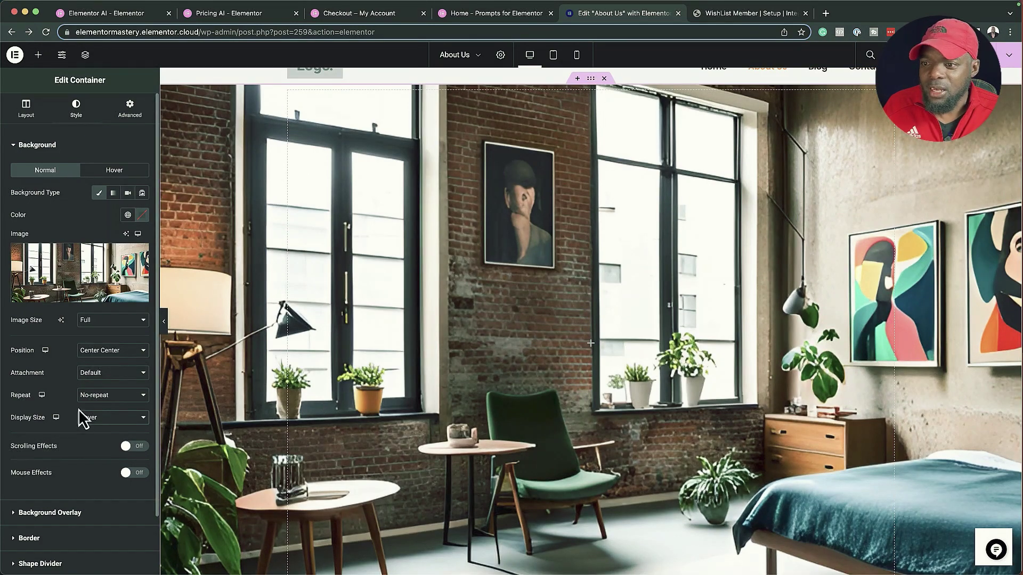
{"action": "scroll", "coordinate": [78, 410], "scroll_direction": "down", "scroll_amount": 2}
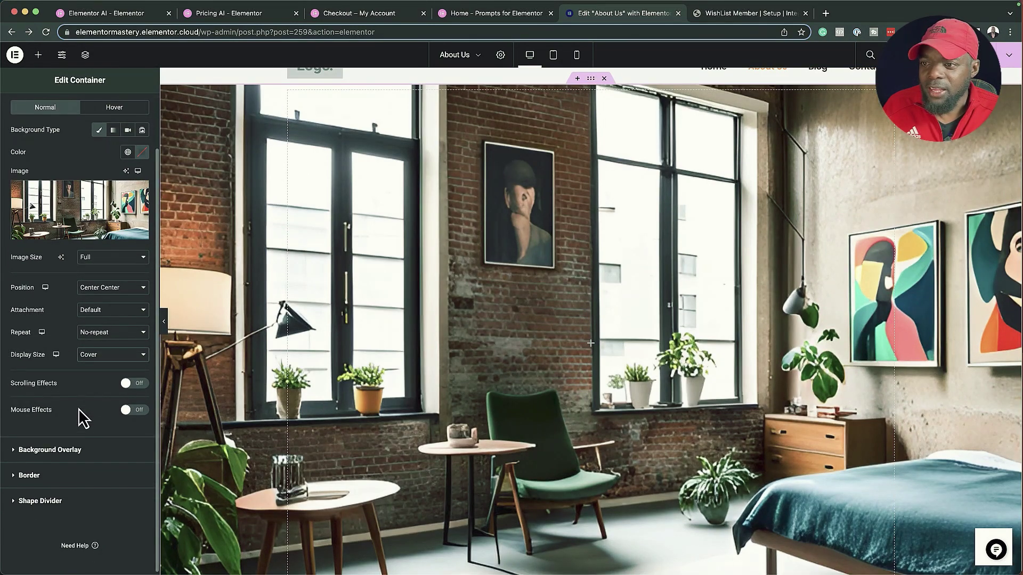
- Add a Classic near-black background overlay at 0.7 opacity to the hero container
{"action": "left_click", "coordinate": [77, 451]}
{"action": "left_click", "coordinate": [127, 233]}
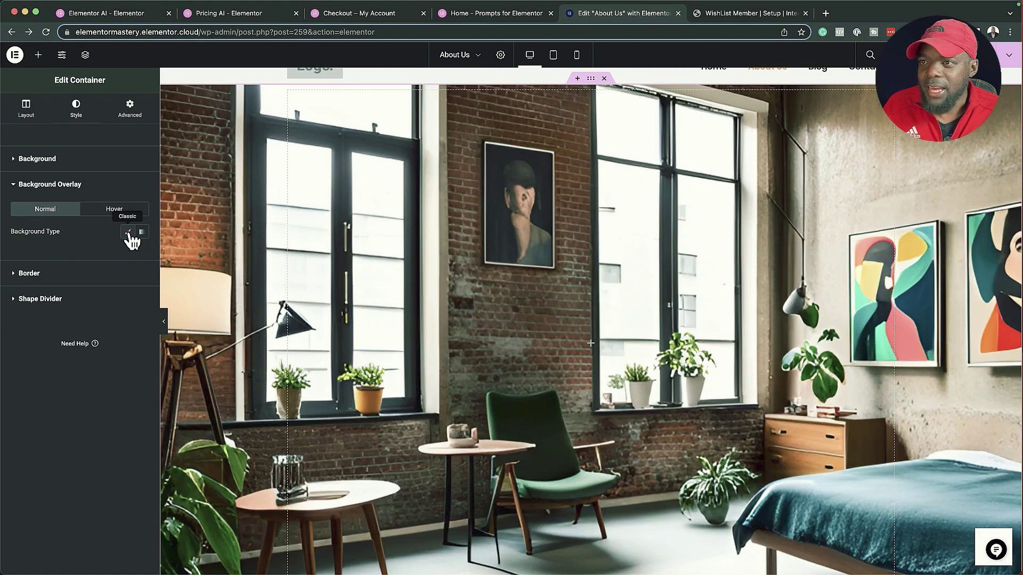
{"action": "left_click", "coordinate": [141, 254]}
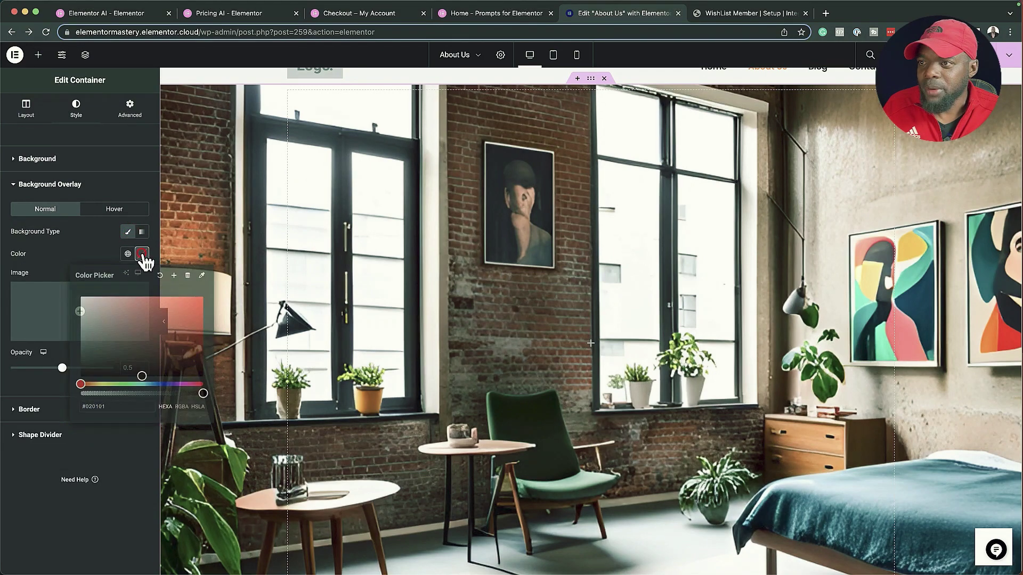
{"action": "left_click", "coordinate": [100, 366]}
{"action": "left_click_drag", "start_coordinate": [102, 367], "coordinate": [83, 372]}
{"action": "left_click", "coordinate": [34, 379]}
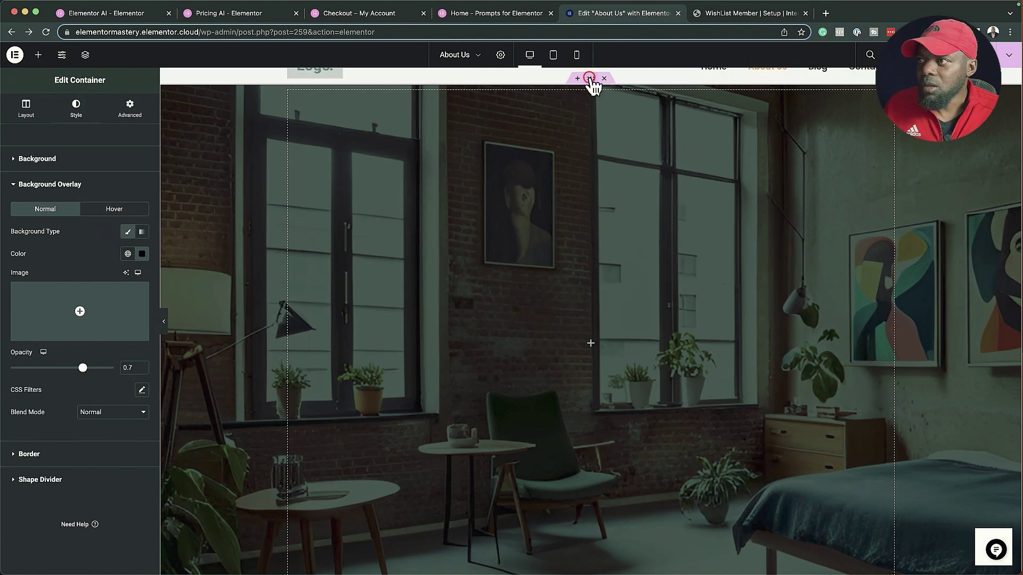
{"action": "left_click", "coordinate": [24, 106]}
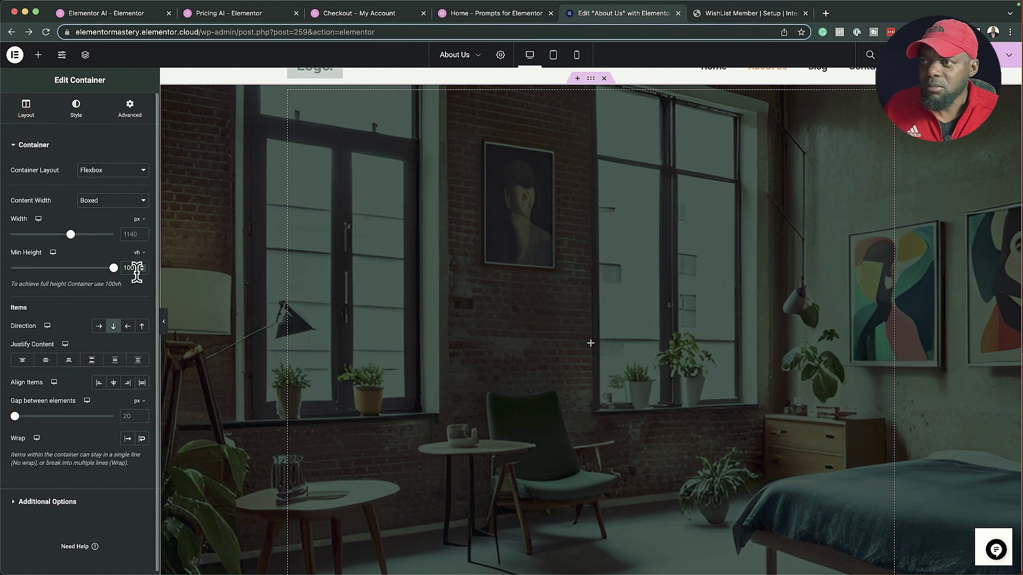
- Reduce the hero container's minimum height to 80 vh, then bring up the widgets list
{"action": "left_click_drag", "start_coordinate": [113, 268], "coordinate": [95, 270]}
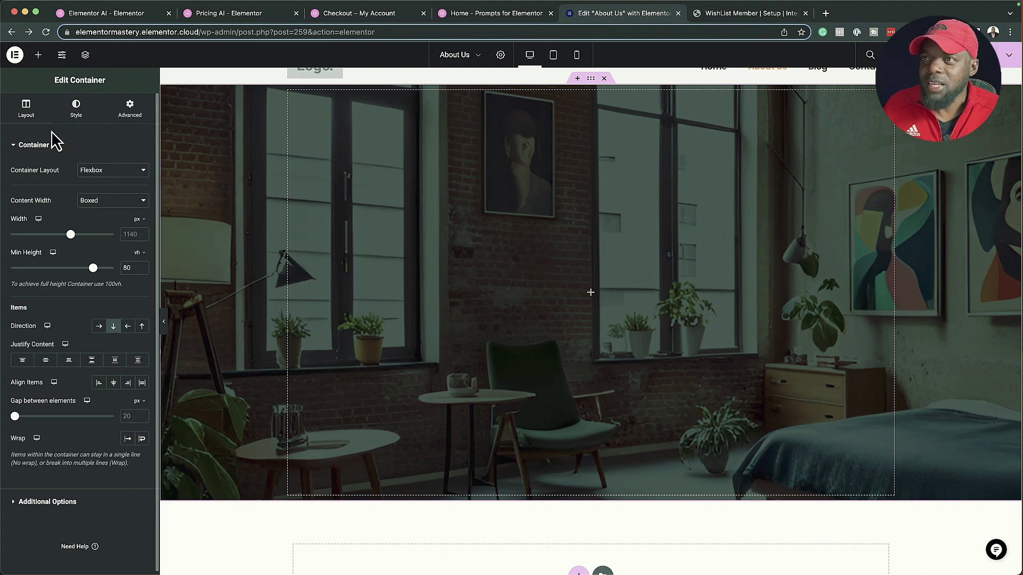
{"action": "left_click", "coordinate": [40, 57]}
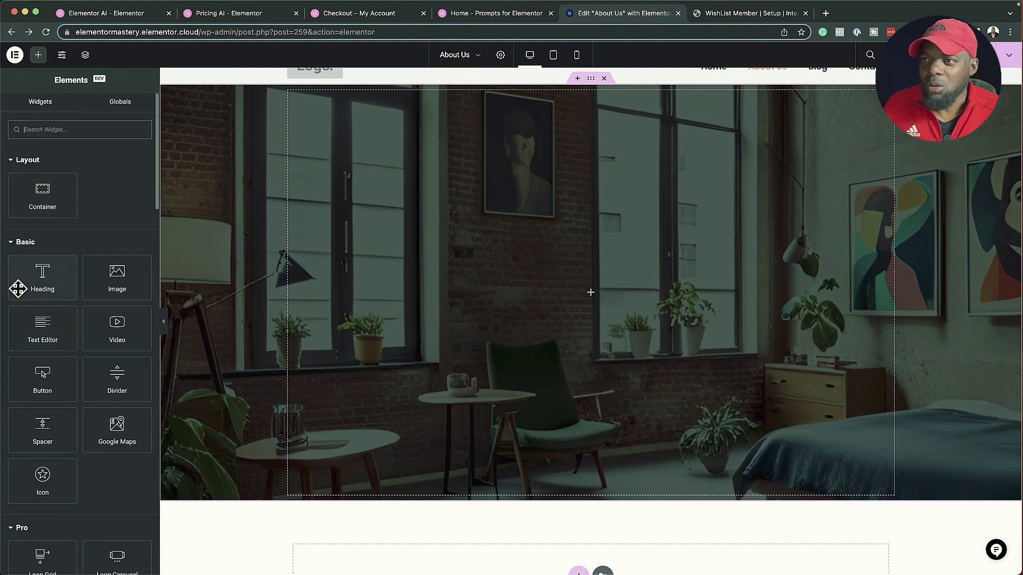
- Add a heading widget to the hero container and centre its text
{"action": "left_click_drag", "start_coordinate": [42, 272], "coordinate": [655, 237]}
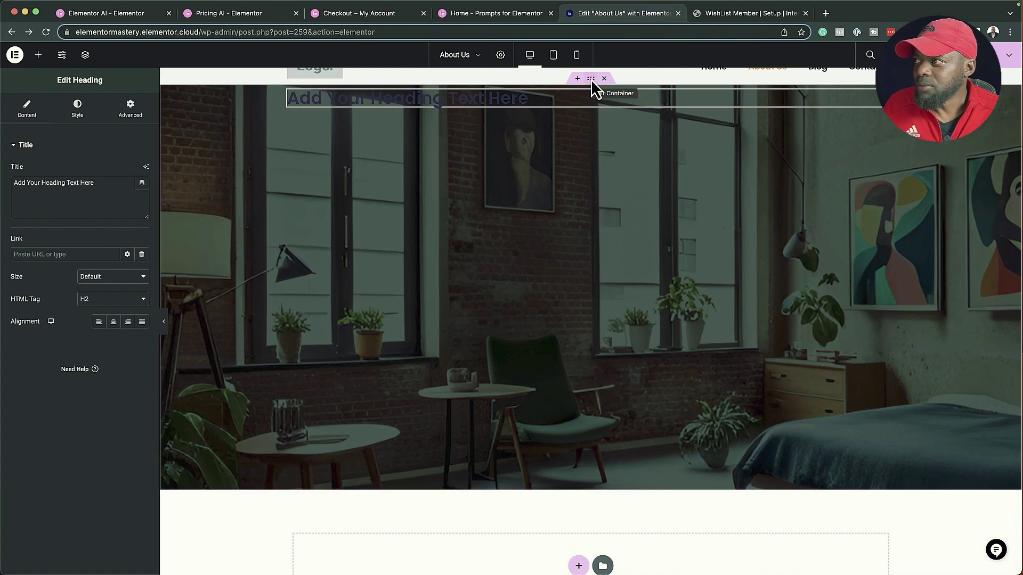
{"action": "left_click", "coordinate": [590, 78]}
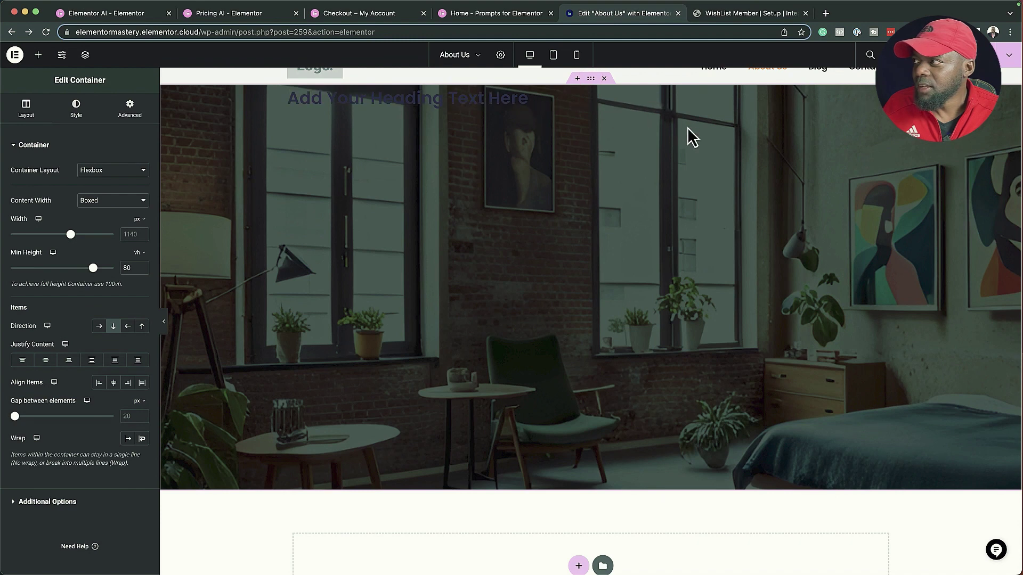
{"action": "left_click", "coordinate": [868, 101]}
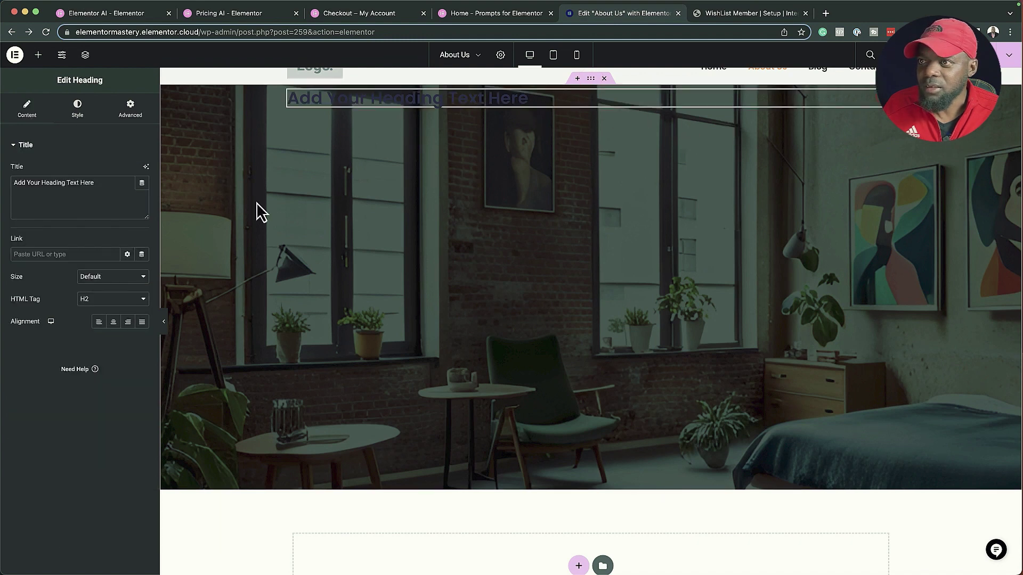
{"action": "left_click", "coordinate": [114, 326]}
- Add a Lorem ipsum text block below the heading and centre-align it
{"action": "left_click", "coordinate": [40, 56]}
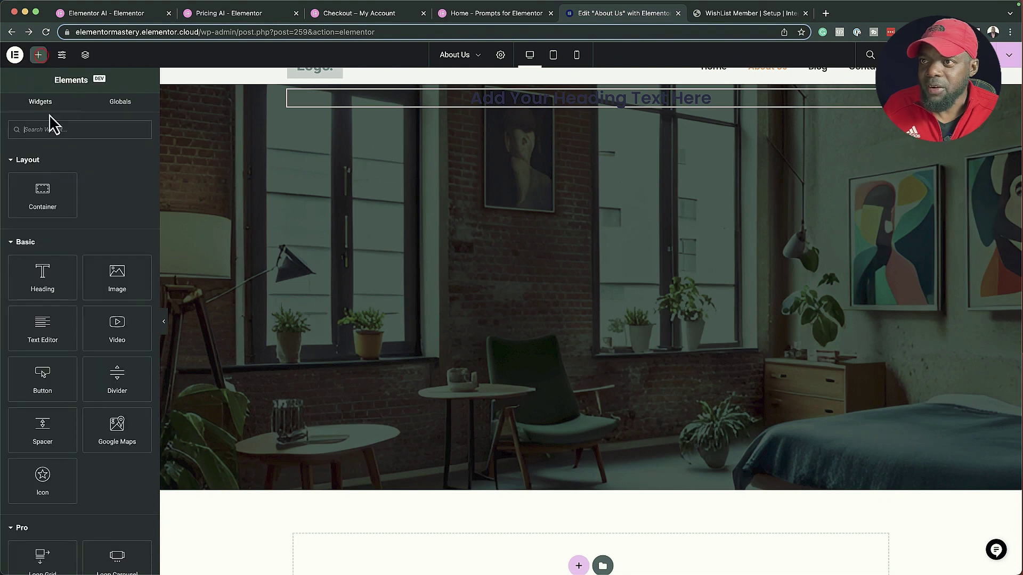
{"action": "left_click_drag", "start_coordinate": [42, 331], "coordinate": [587, 109]}
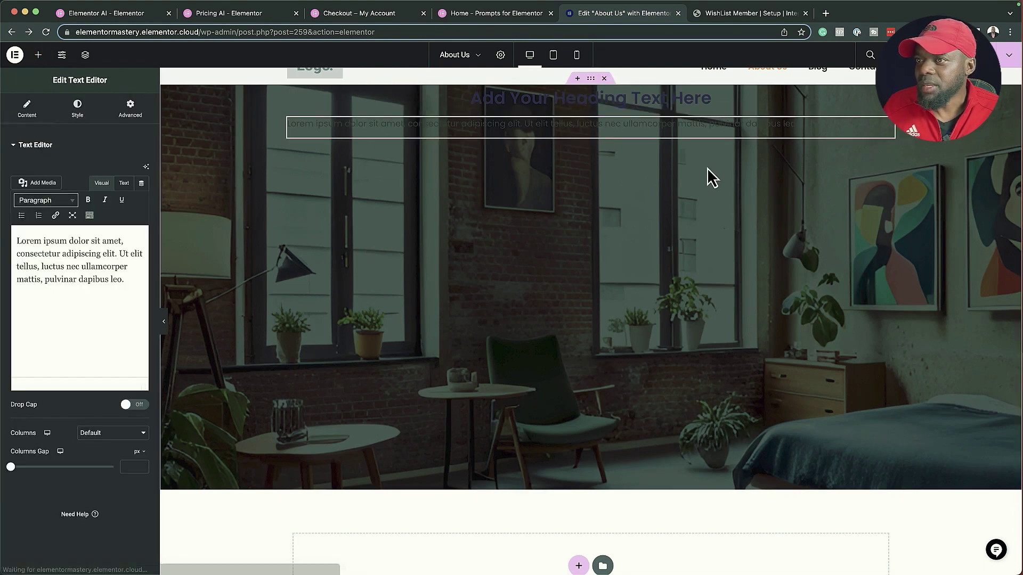
{"action": "left_click", "coordinate": [78, 106]}
{"action": "left_click", "coordinate": [118, 172]}
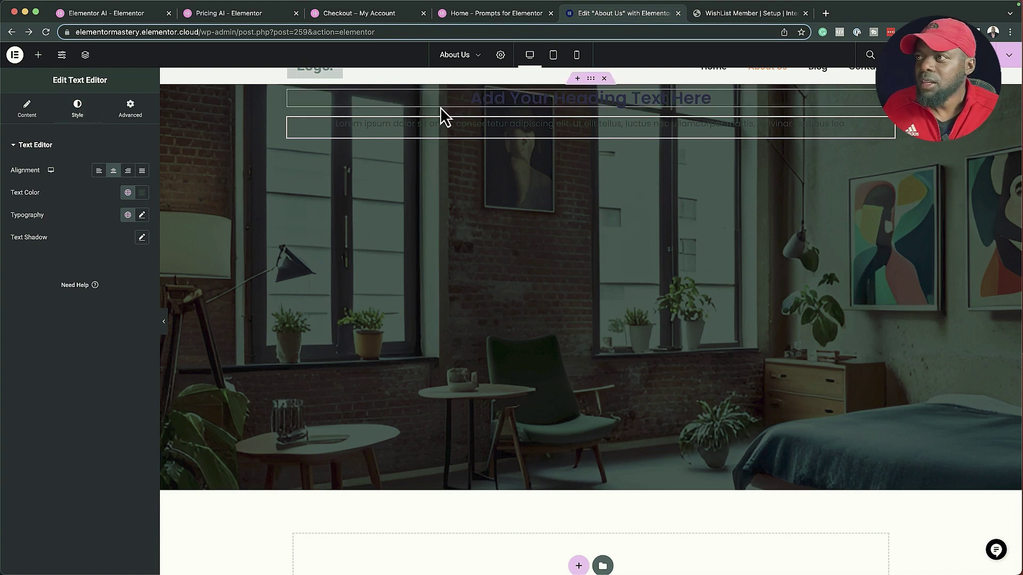
- Set the hero container's Justify Content to Center to middle the content vertically
{"action": "left_click", "coordinate": [591, 79]}
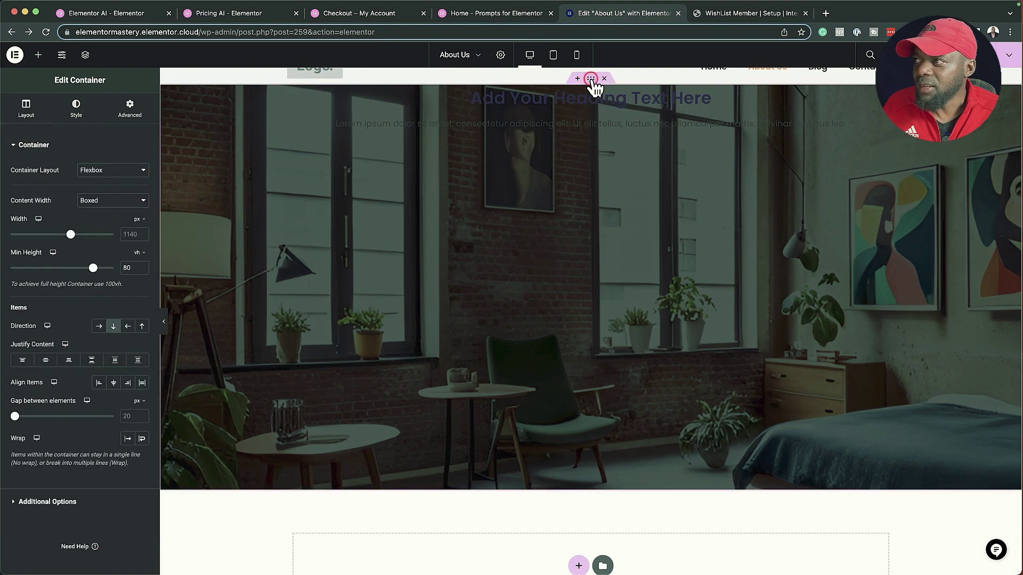
{"action": "left_click", "coordinate": [45, 360]}
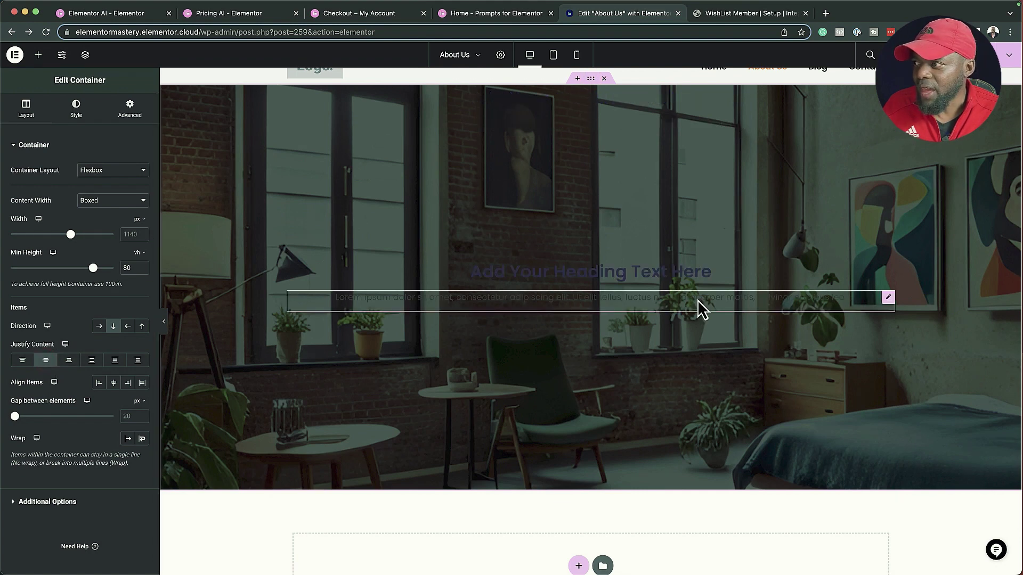
{"action": "left_click", "coordinate": [38, 55]}
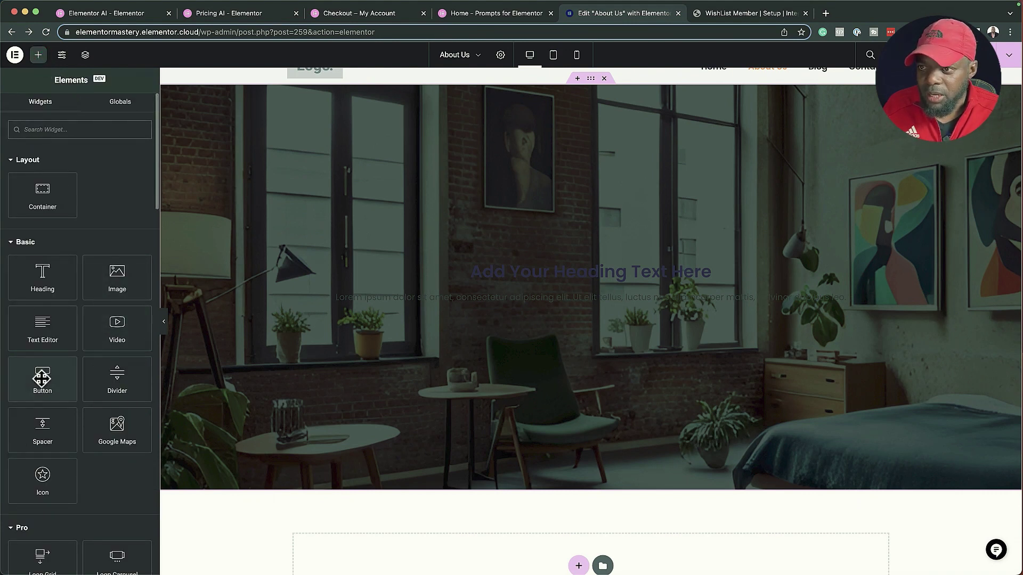
- Add a 'Click here' button below the paragraph and set its alignment to Center
{"action": "left_click_drag", "start_coordinate": [45, 375], "coordinate": [589, 296]}
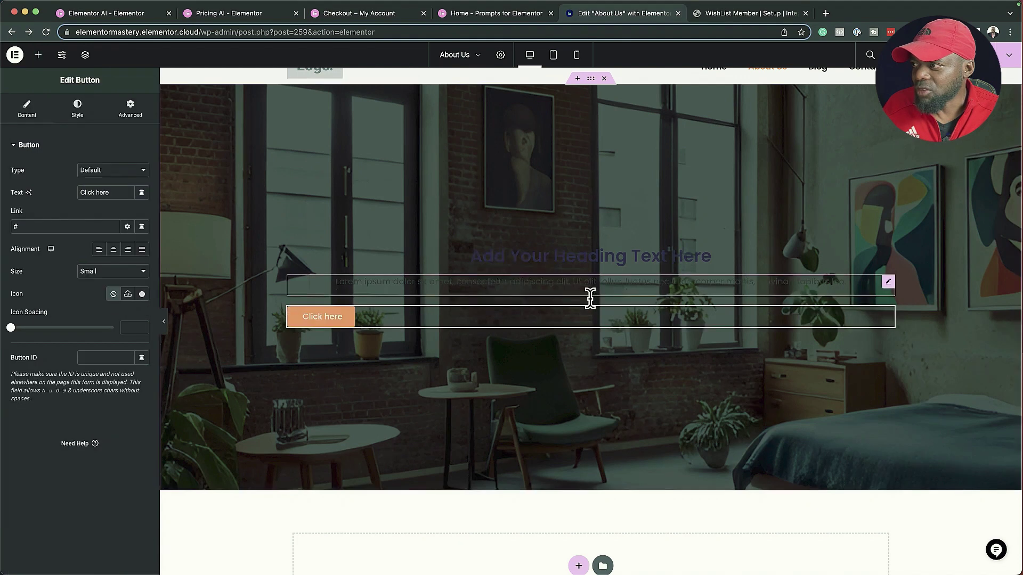
{"action": "left_click", "coordinate": [113, 249]}
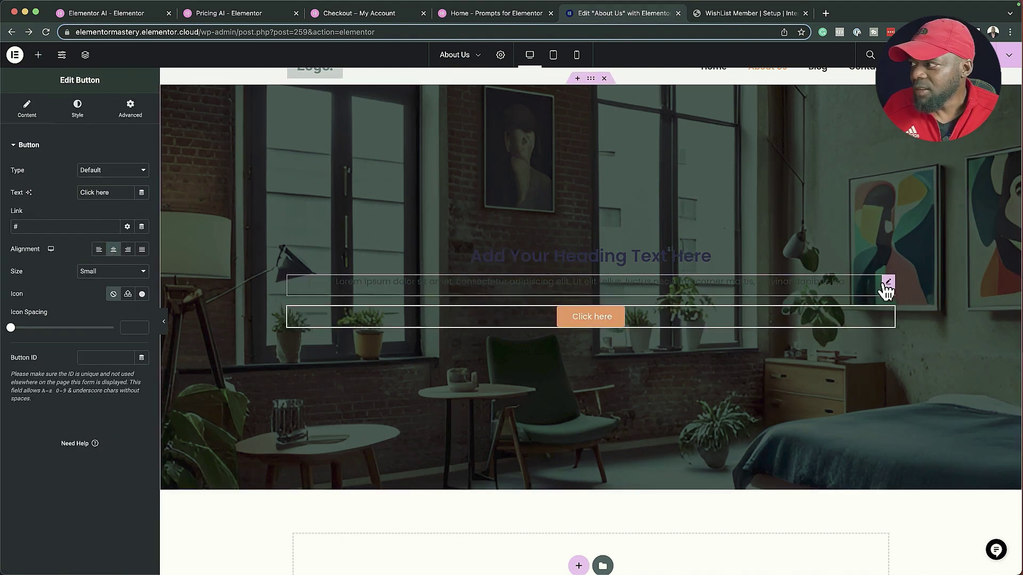
{"action": "left_click", "coordinate": [887, 283]}
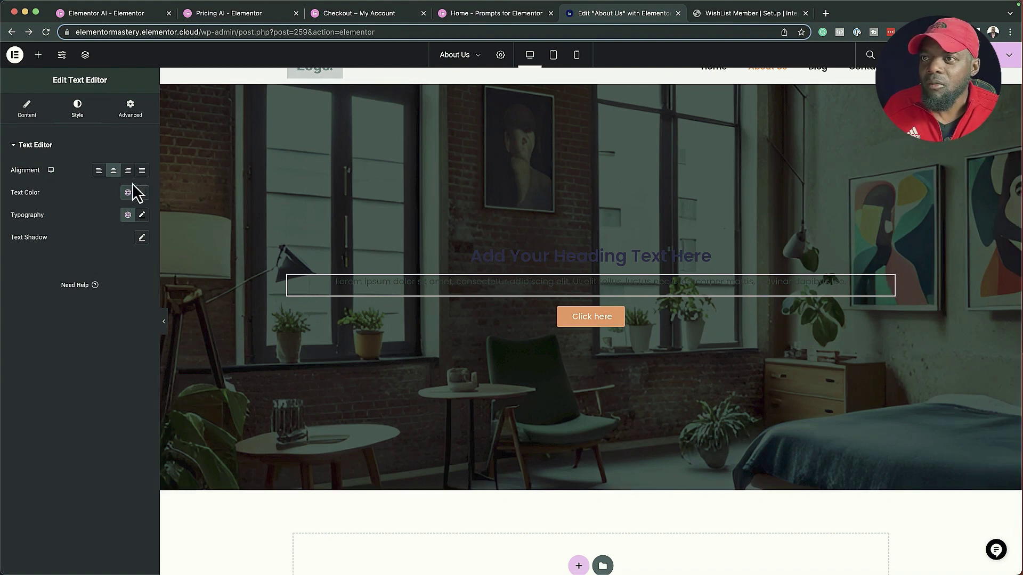
- Replace the Lorem ipsum with a shortened AI-generated interior design company description
{"action": "left_click", "coordinate": [148, 168]}
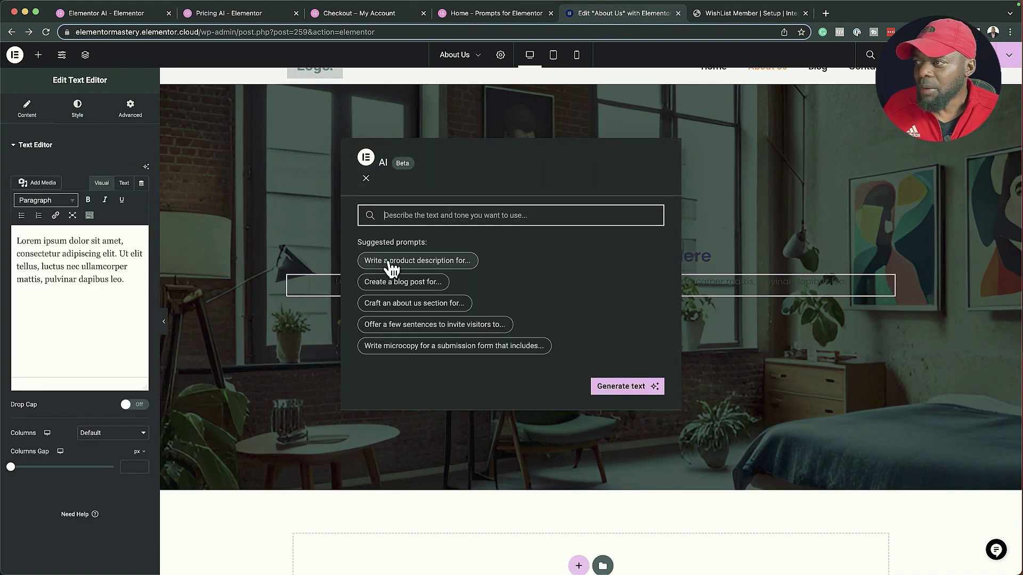
{"action": "left_click", "coordinate": [415, 261]}
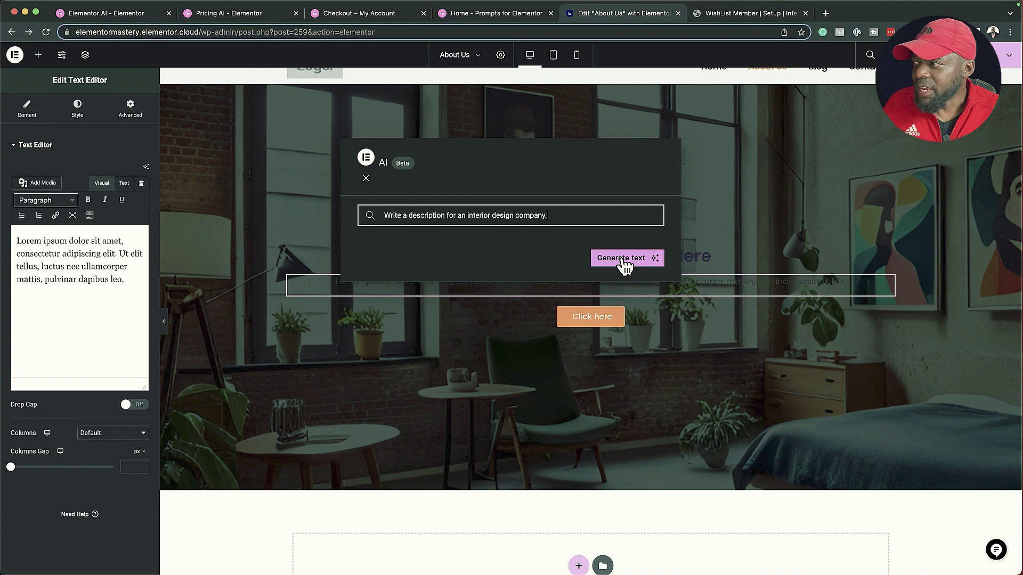
{"action": "left_click", "coordinate": [622, 259]}
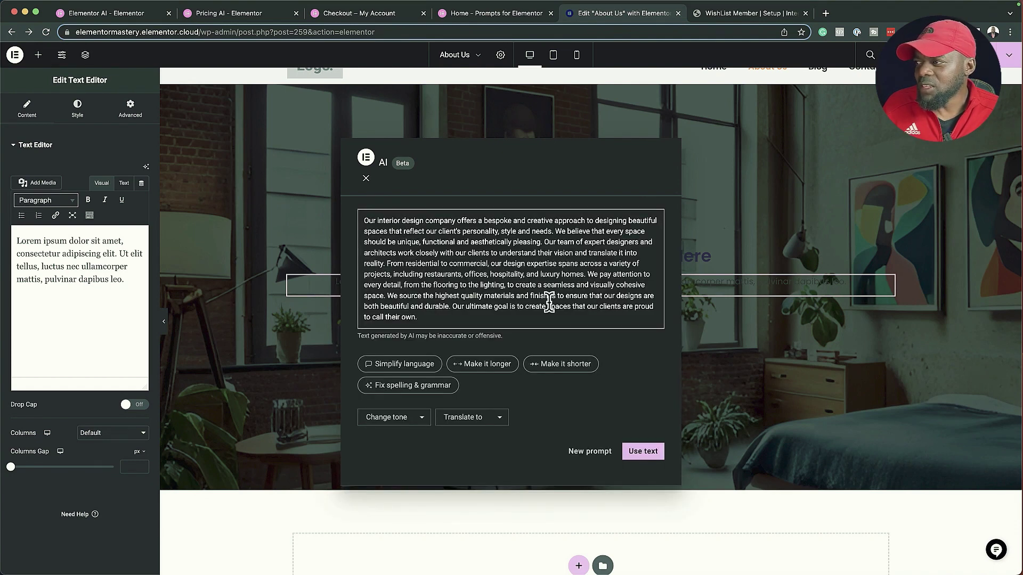
{"action": "left_click", "coordinate": [564, 364]}
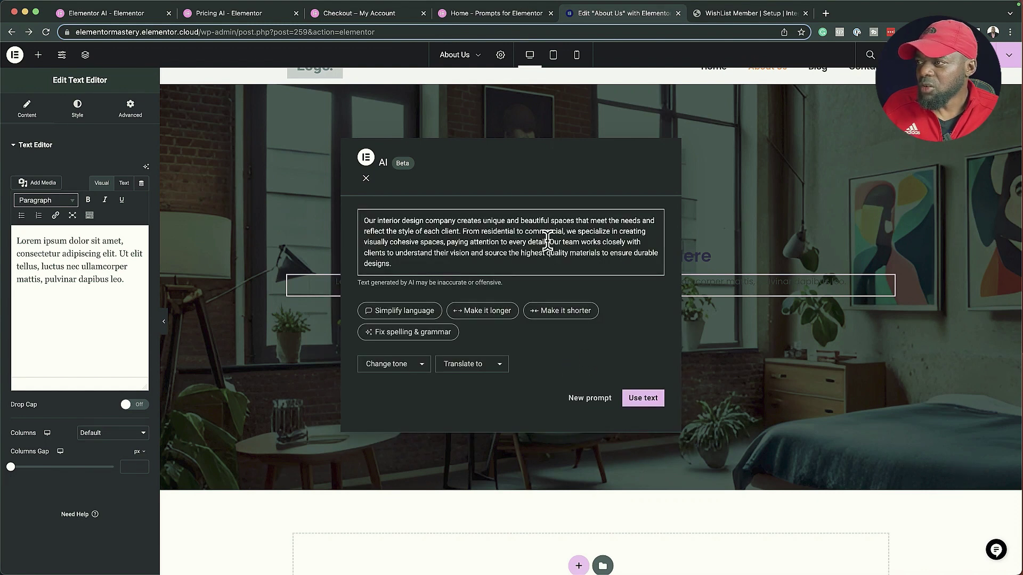
{"action": "left_click", "coordinate": [651, 401]}
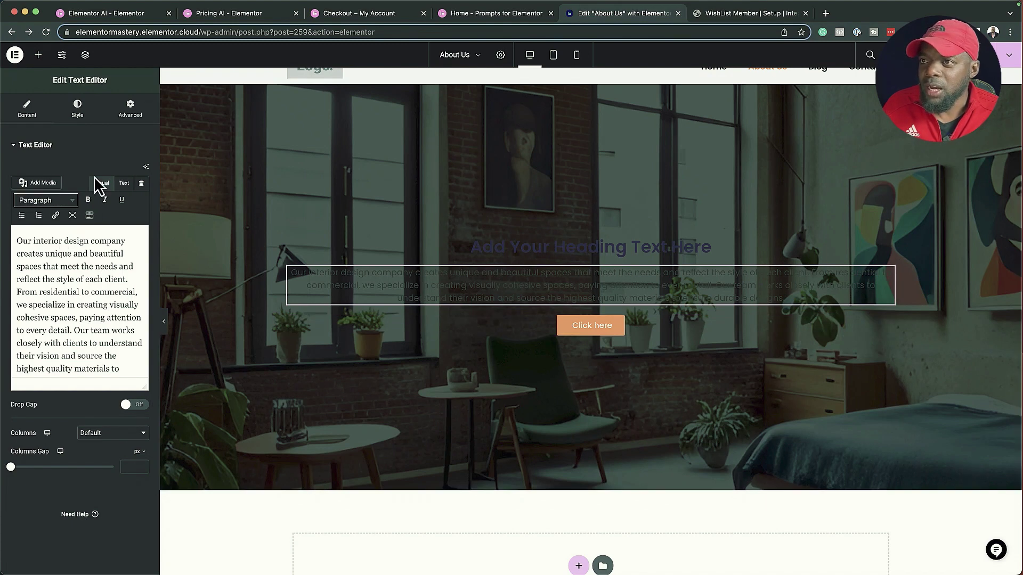
- Set the paragraph text colour to near-white #F3F3F3
{"action": "left_click", "coordinate": [84, 112]}
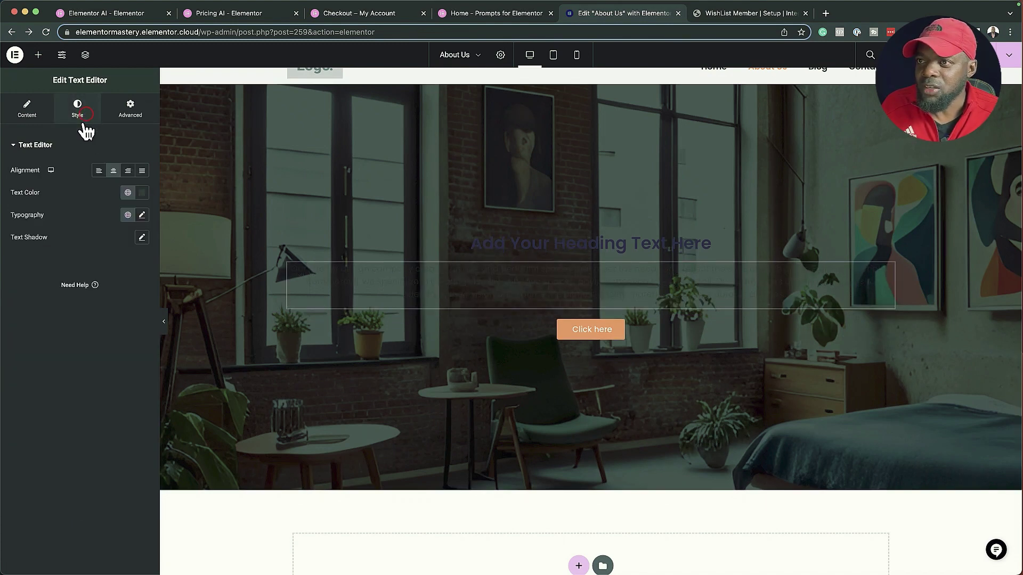
{"action": "left_click", "coordinate": [141, 195]}
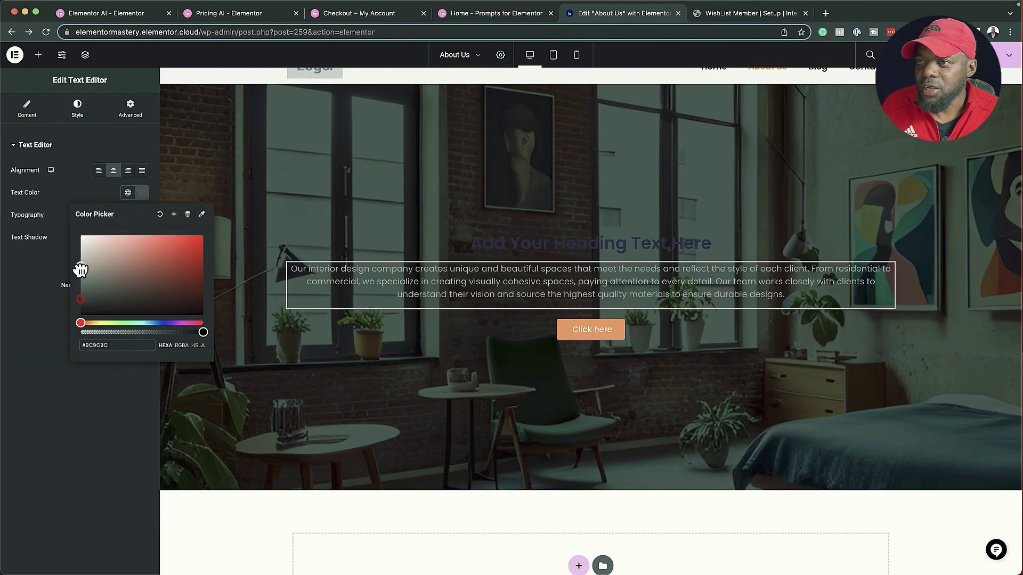
{"action": "left_click_drag", "start_coordinate": [81, 270], "coordinate": [77, 245]}
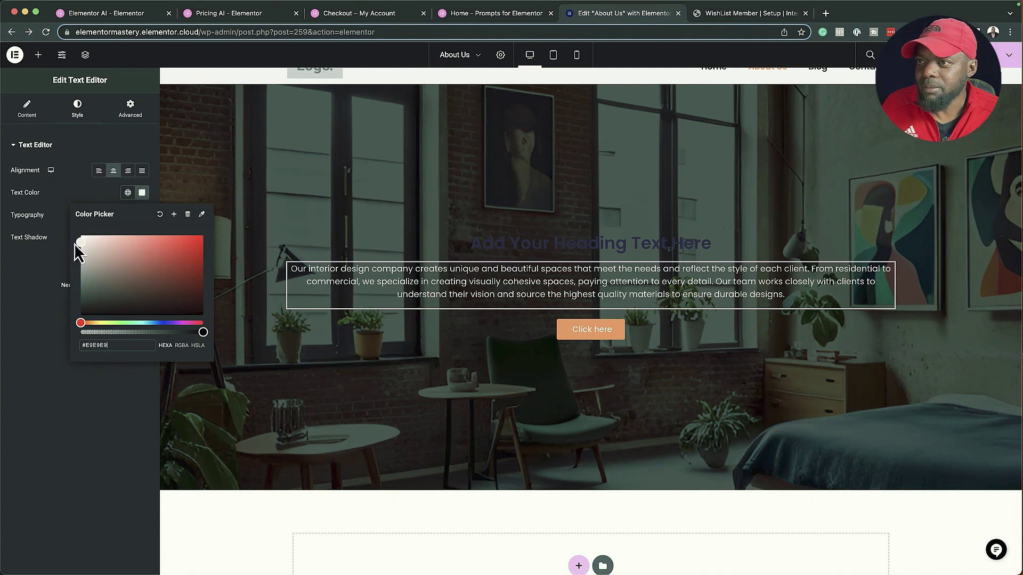
{"action": "left_click", "coordinate": [14, 304]}
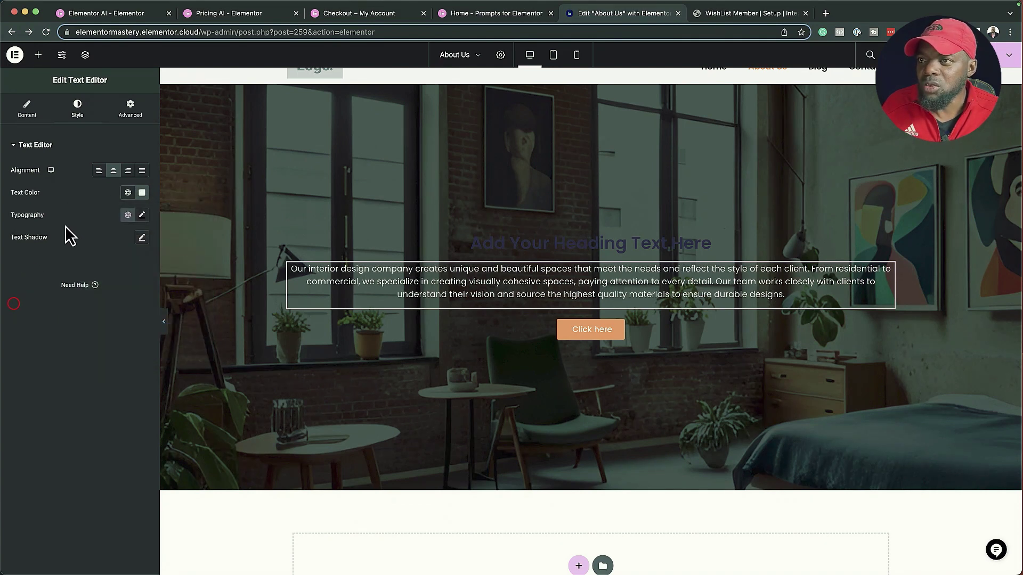
- Set the paragraph's typography font size to 2 em
{"action": "left_click", "coordinate": [144, 215]}
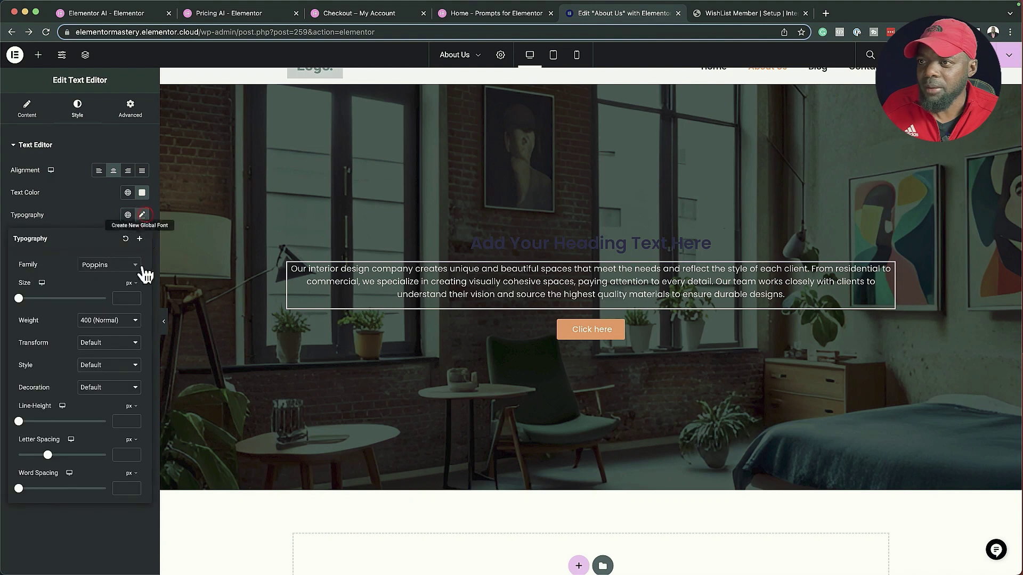
{"action": "left_click", "coordinate": [132, 283]}
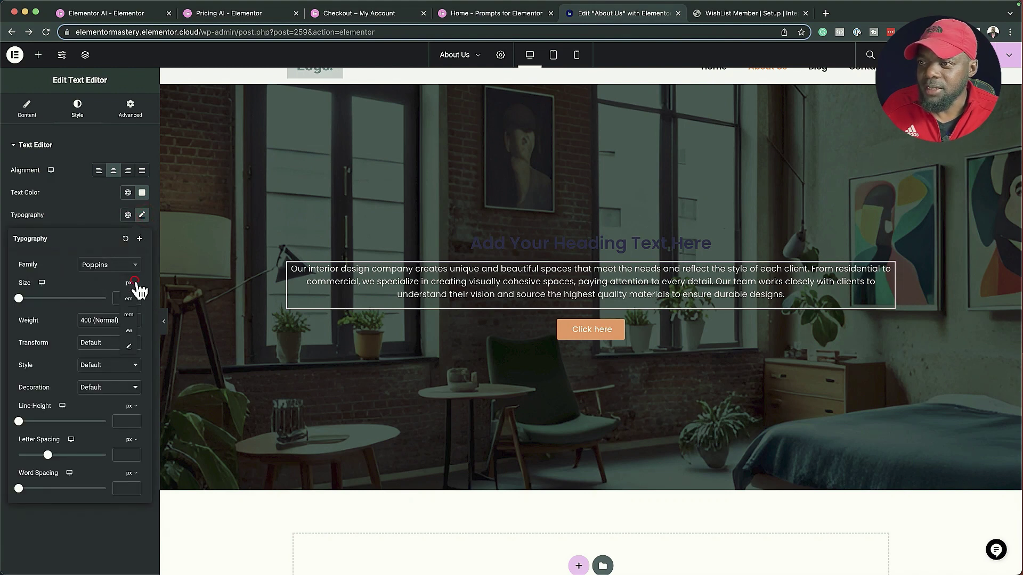
{"action": "left_click", "coordinate": [134, 299]}
{"action": "left_click", "coordinate": [116, 298]}
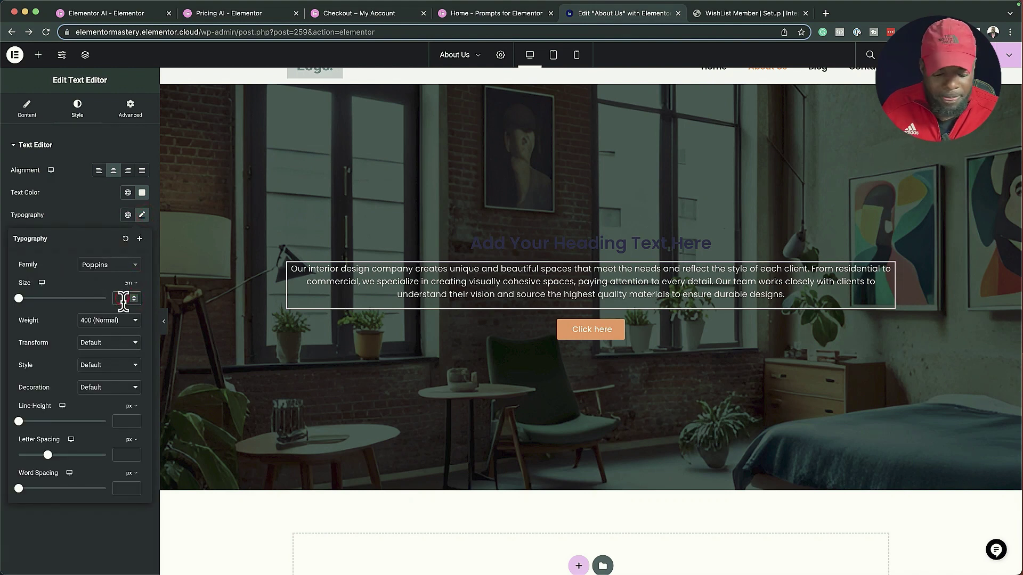
{"action": "type", "text": "2"}
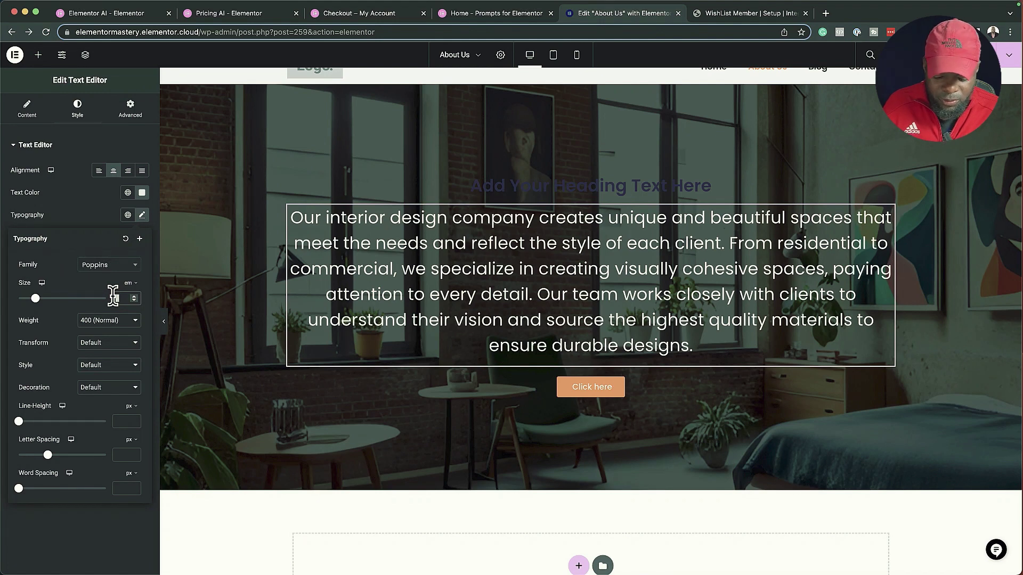
{"action": "key", "text": "super+z"}
{"action": "key", "text": "super+z"}
{"action": "key", "text": "super+z"}
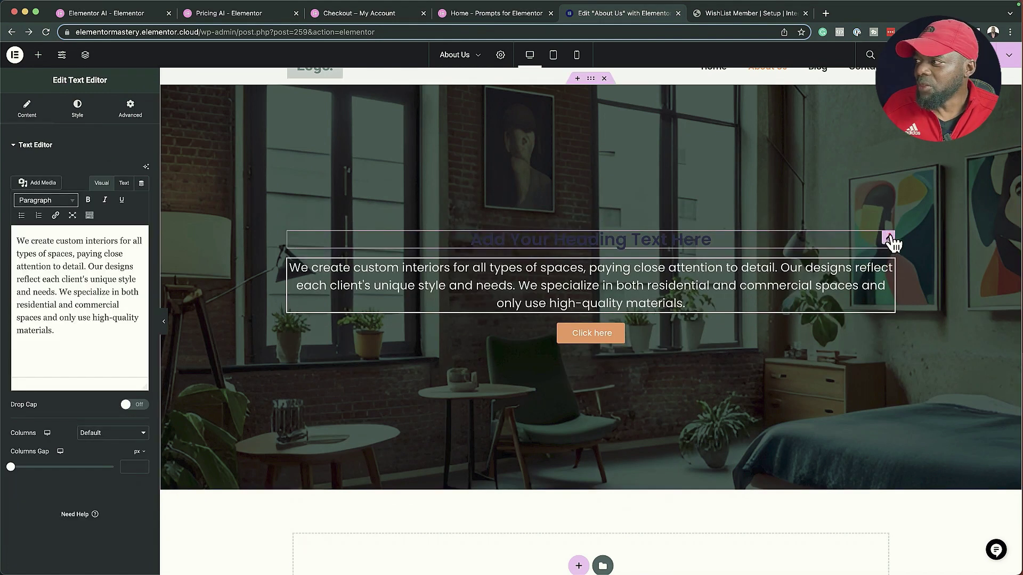
{"action": "left_click", "coordinate": [888, 234]}
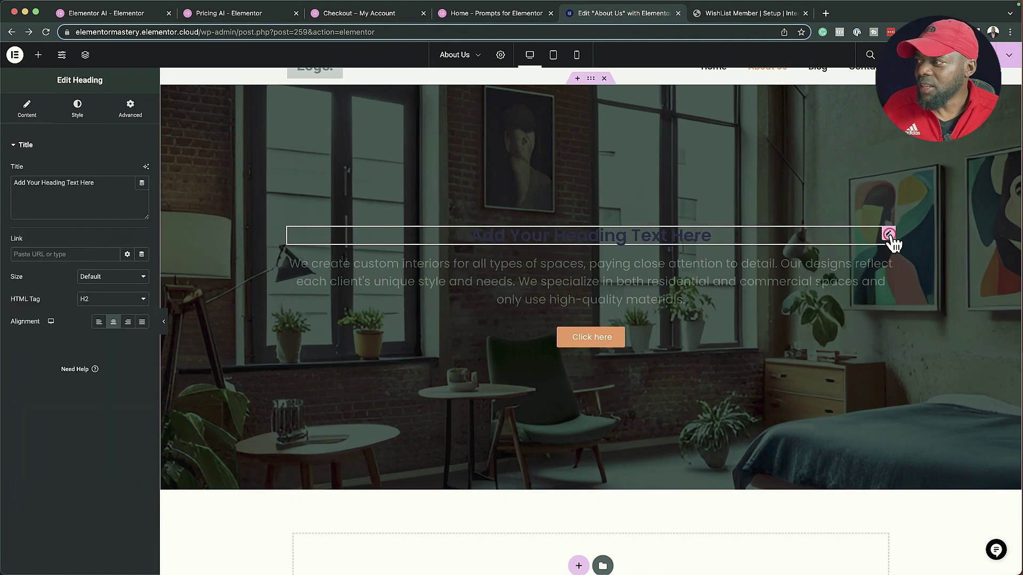
- Generate the heading with AI: 'Creating Timeless Spaces: Elevate Your Home with Our Interior Design Services'
{"action": "left_click", "coordinate": [147, 168]}
{"action": "type", "text": "suggest a heading for my interior design company"}
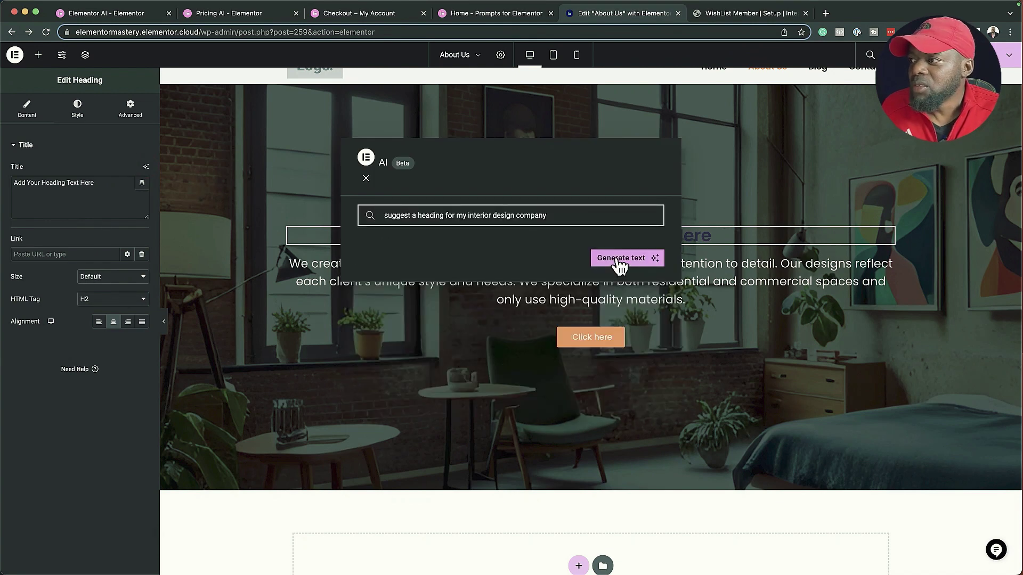
{"action": "left_click", "coordinate": [619, 261]}
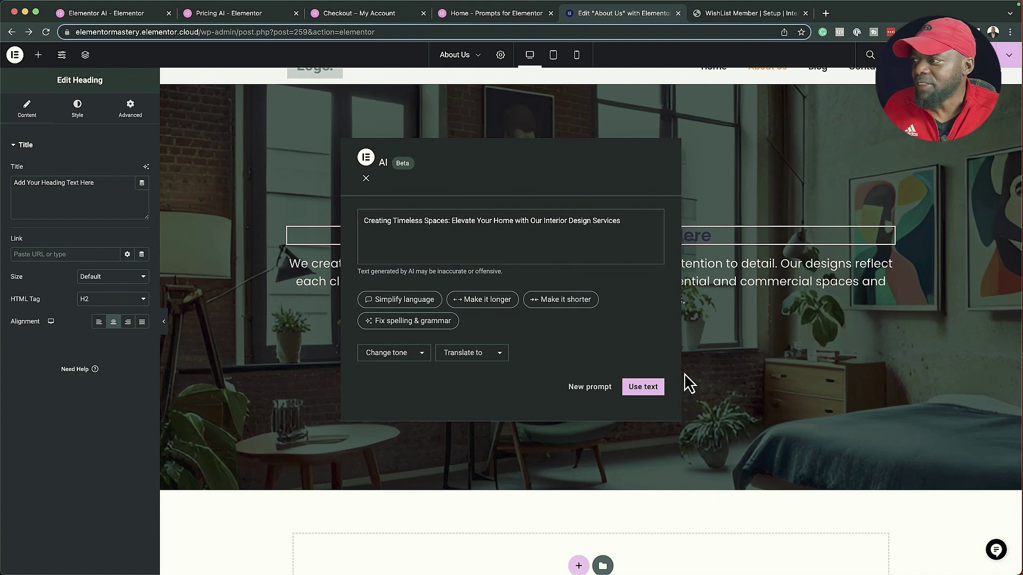
{"action": "left_click", "coordinate": [650, 389]}
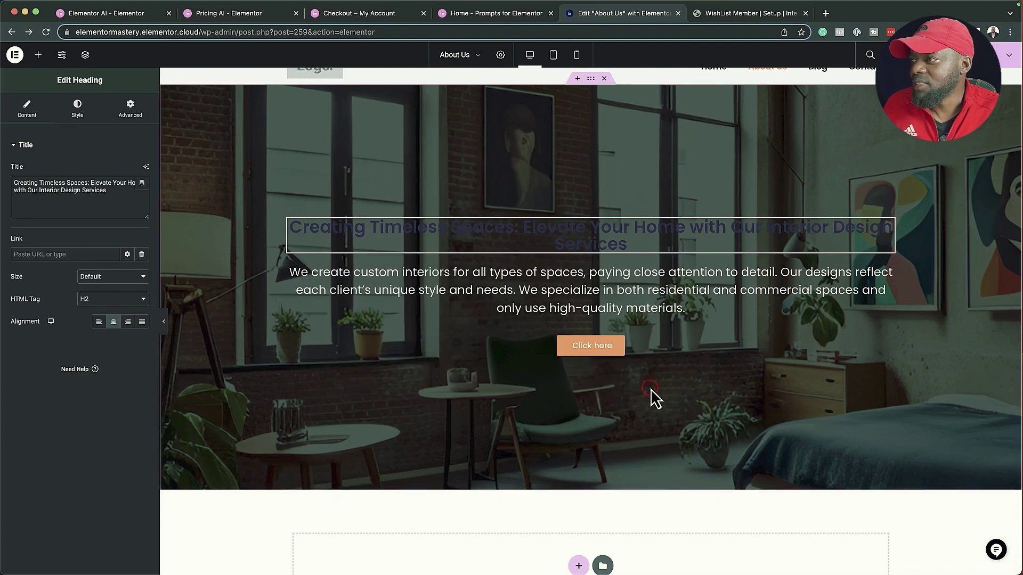
- Open the heading's Style settings, leading to the Elementor AI pricing page
{"action": "left_click", "coordinate": [90, 109]}
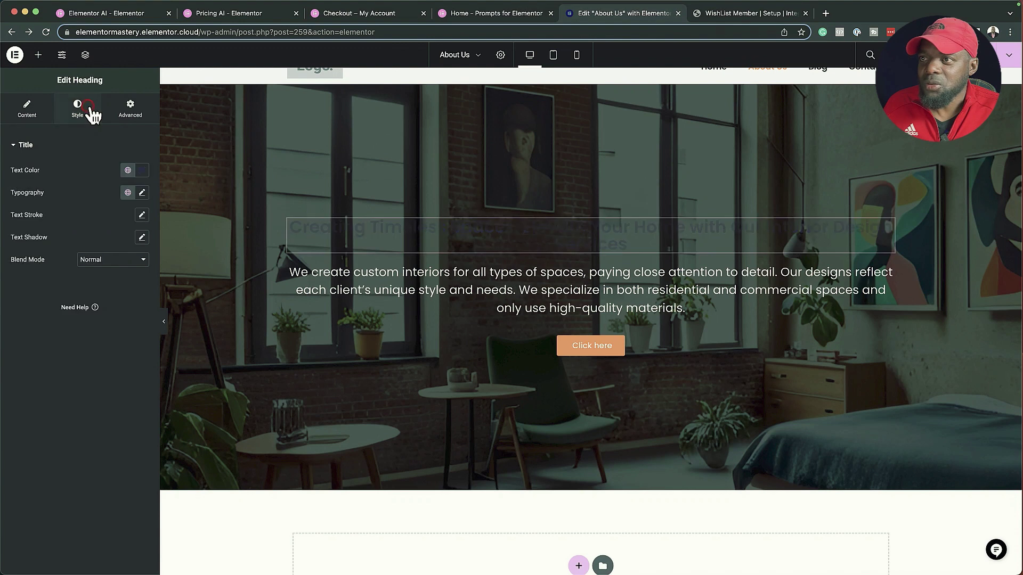
{"action": "left_click", "coordinate": [142, 170]}
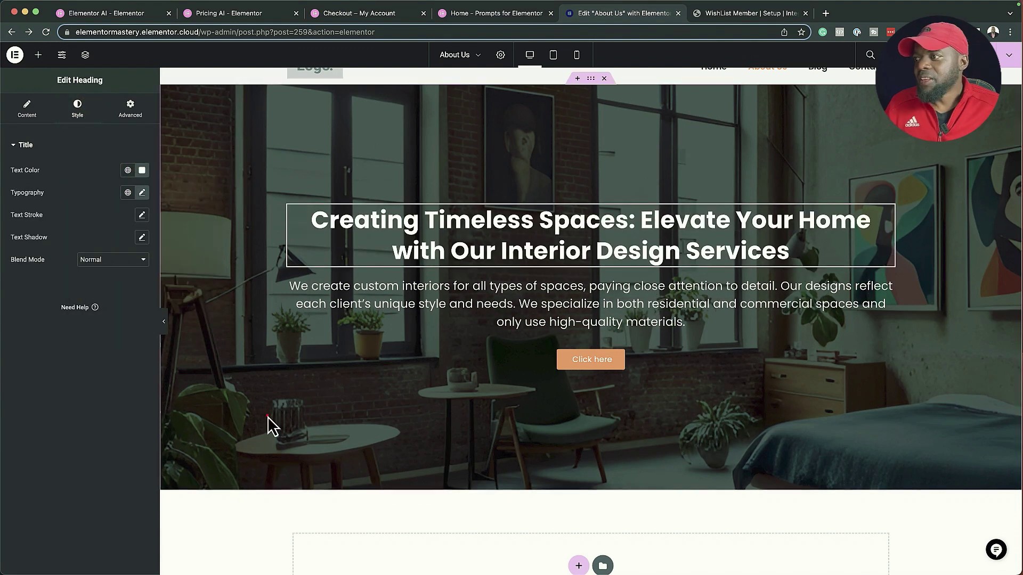
{"action": "left_click", "coordinate": [267, 415]}
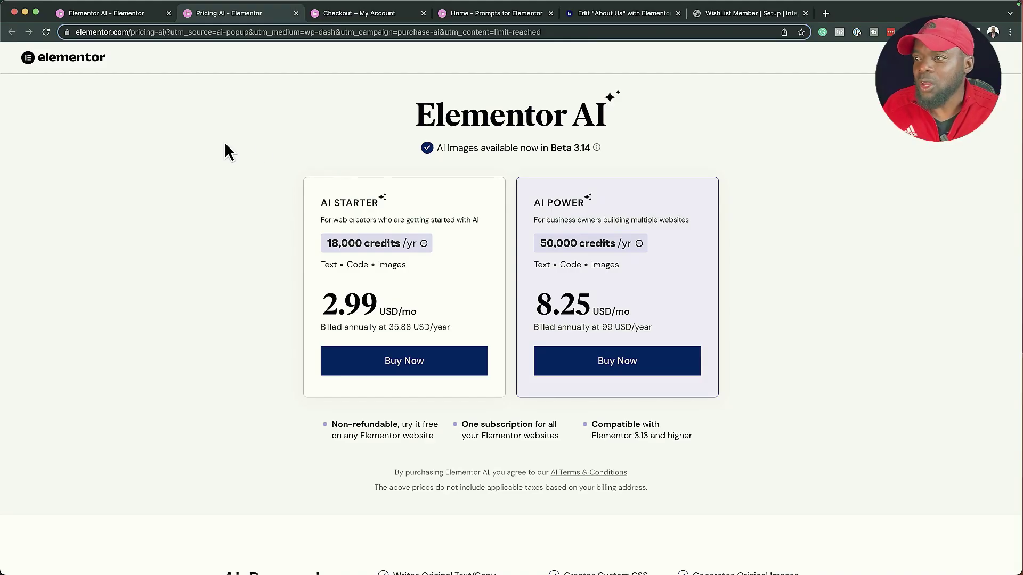
- Read the AI credits explanation on the pricing page, then close it
{"action": "left_click", "coordinate": [423, 244]}
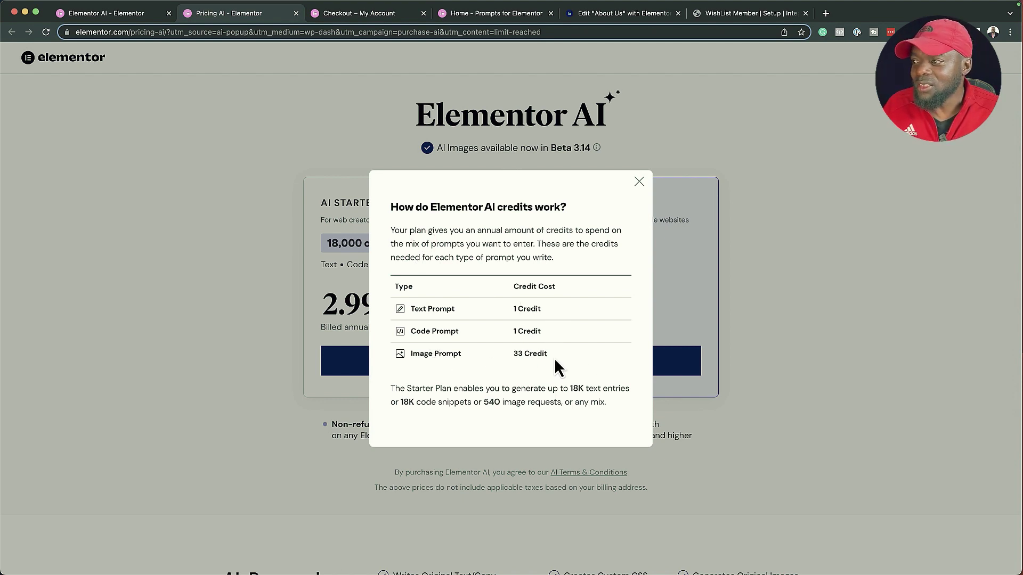
{"action": "left_click", "coordinate": [268, 293]}
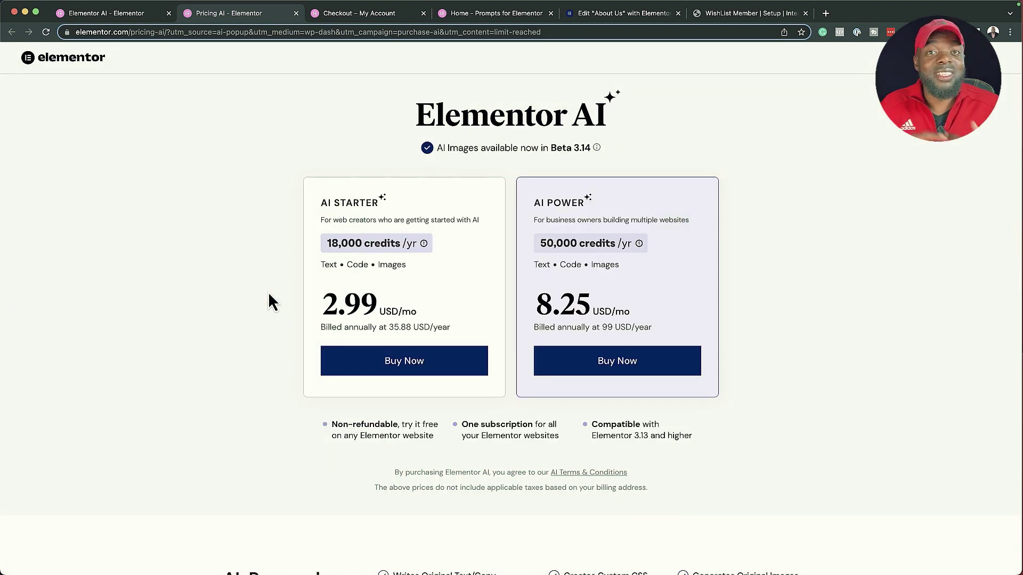